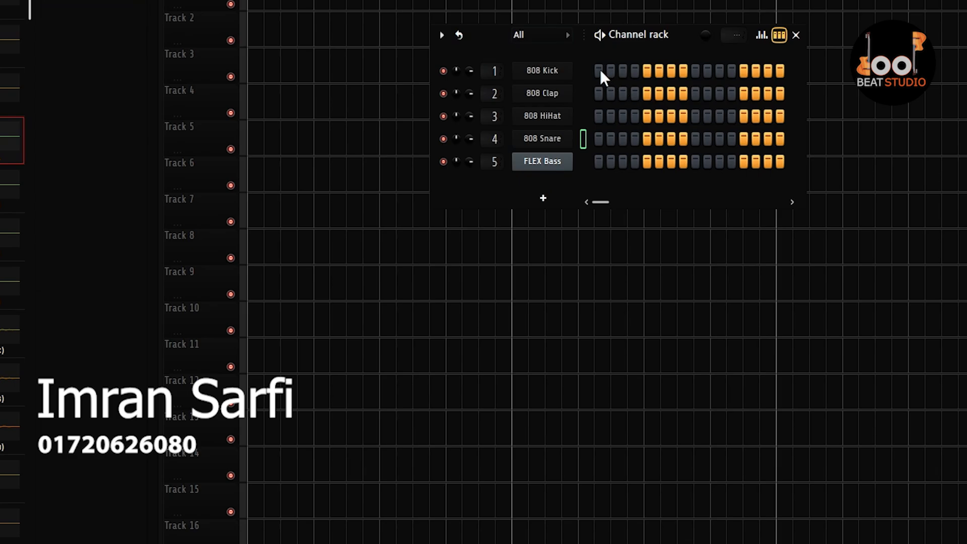
# Fill the 808 Kick every 4 steps and add 808 Clap hits on steps 5 and 13.
pyautogui.rightClick(551, 73)
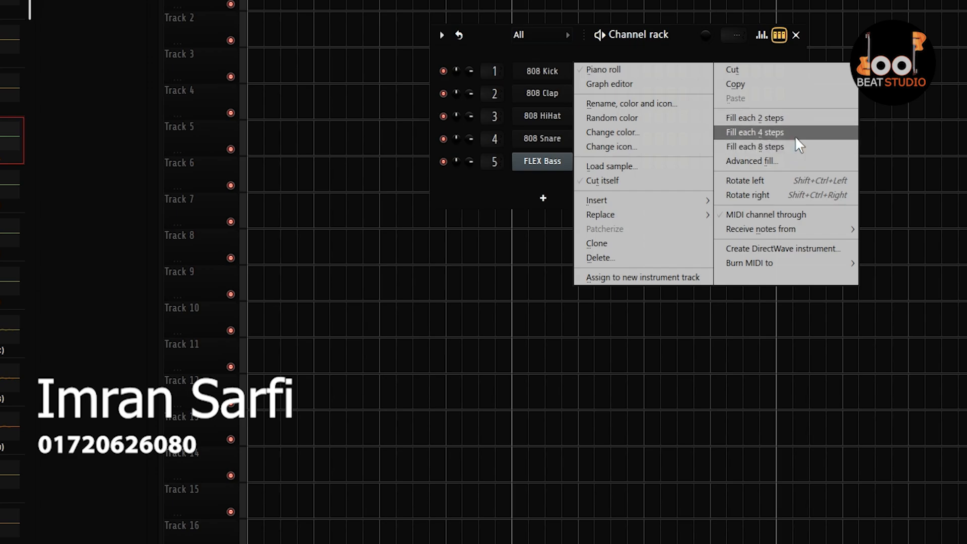
pyautogui.click(793, 117)
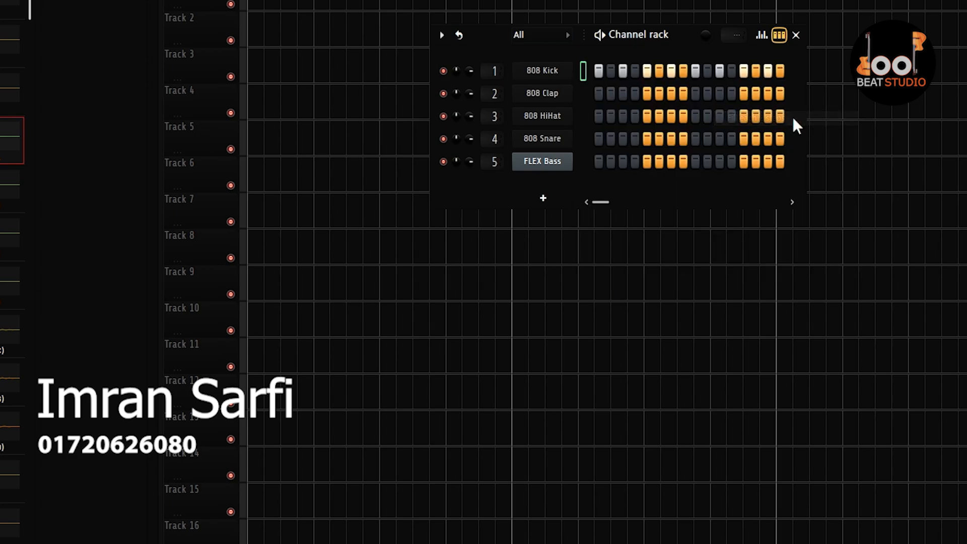
pyautogui.click(672, 71)
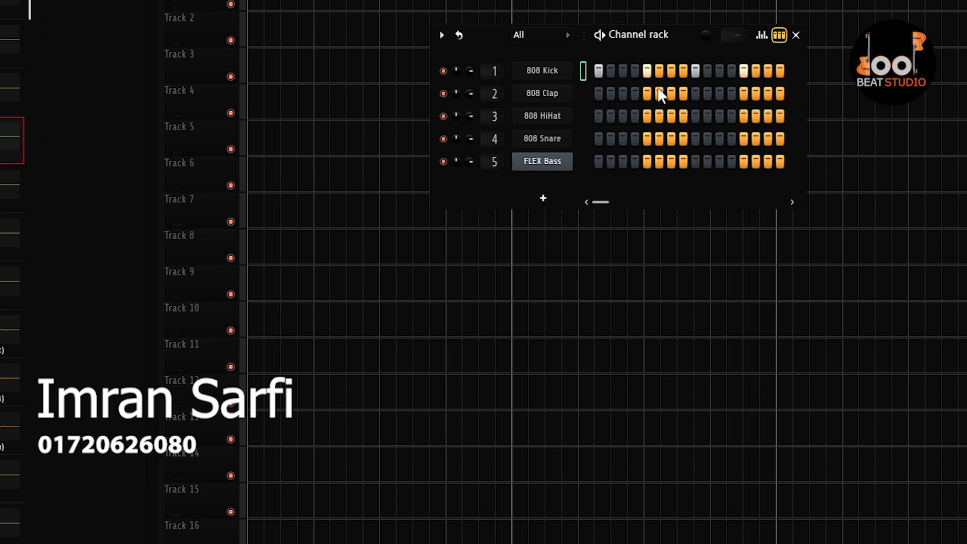
pyautogui.click(646, 94)
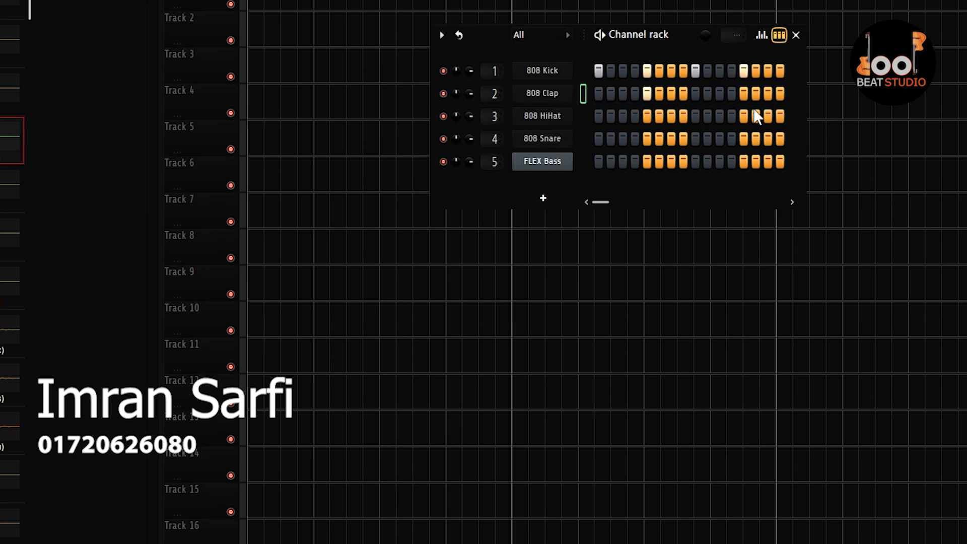
# Fill the 808 HiHat every 2 steps plus steps 6, 12 and 16, and add 808 Snare hits on steps 4, 7, 11, 12 and 15.
pyautogui.rightClick(553, 117)
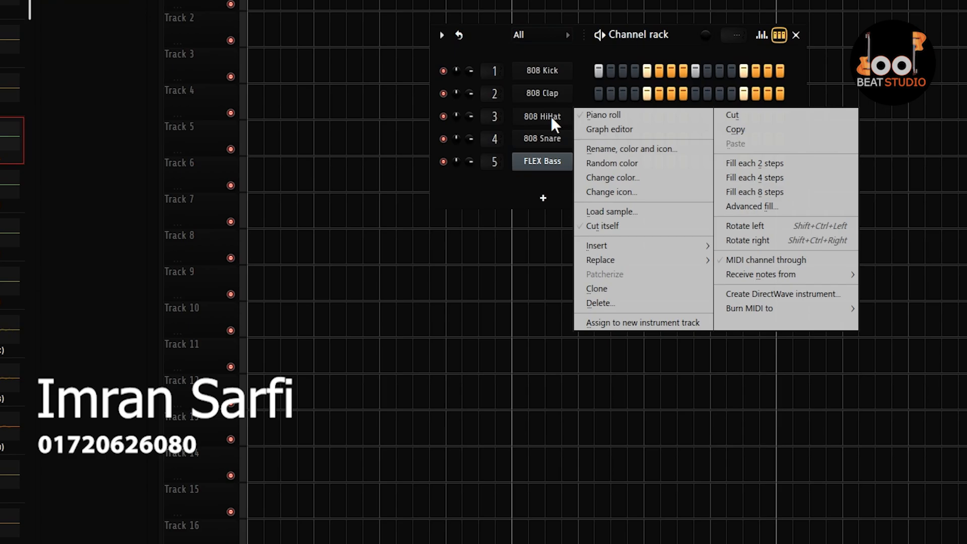
pyautogui.click(781, 165)
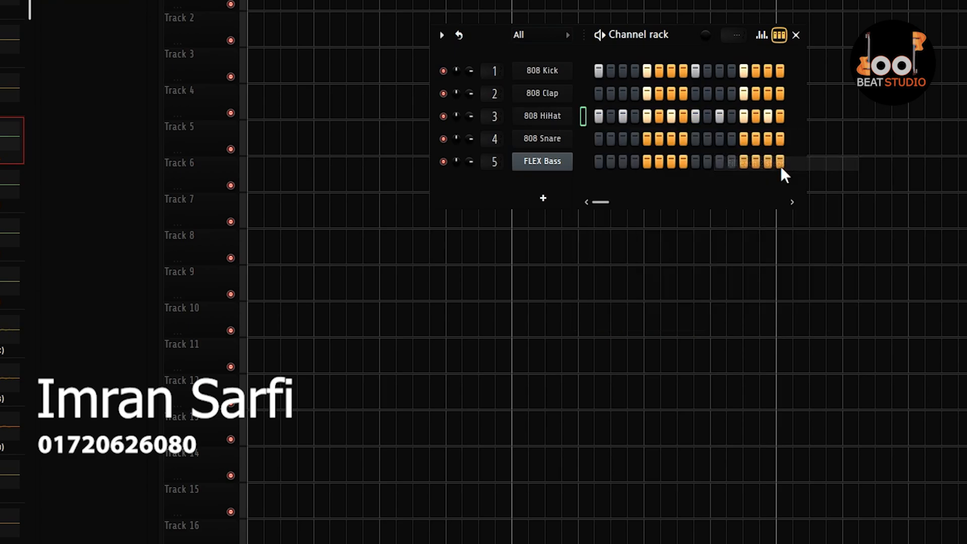
pyautogui.click(659, 117)
pyautogui.click(729, 117)
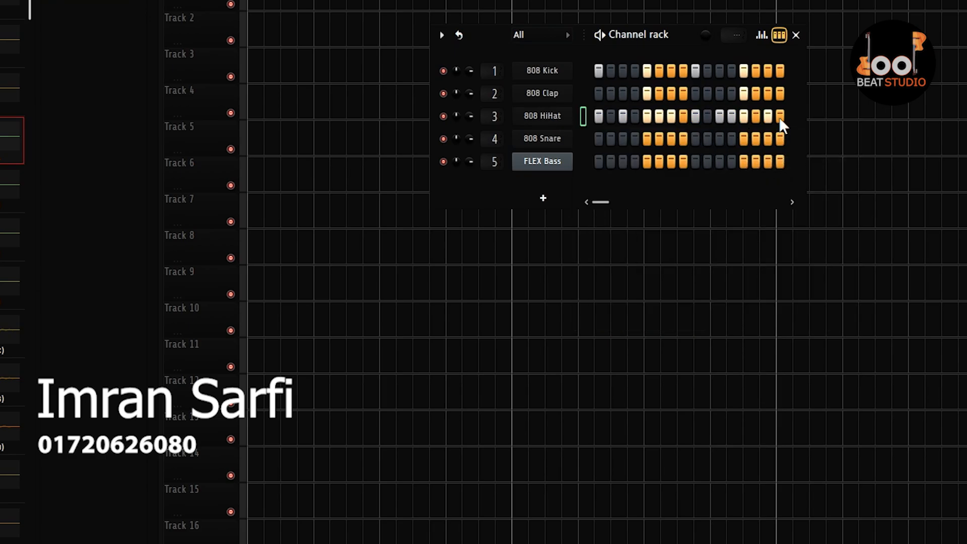
pyautogui.click(632, 140)
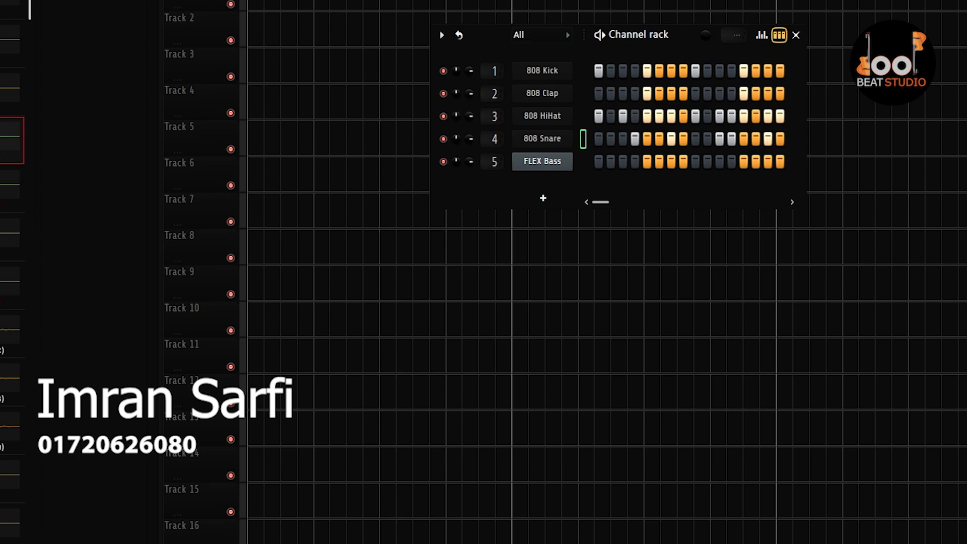
# Audition the beat, switch to song mode, and place Pattern 1 on Track 1 at the start of bar 1.
pyautogui.press('space')
pyautogui.press('l')
pyautogui.press('space')
pyautogui.click(342, 5)
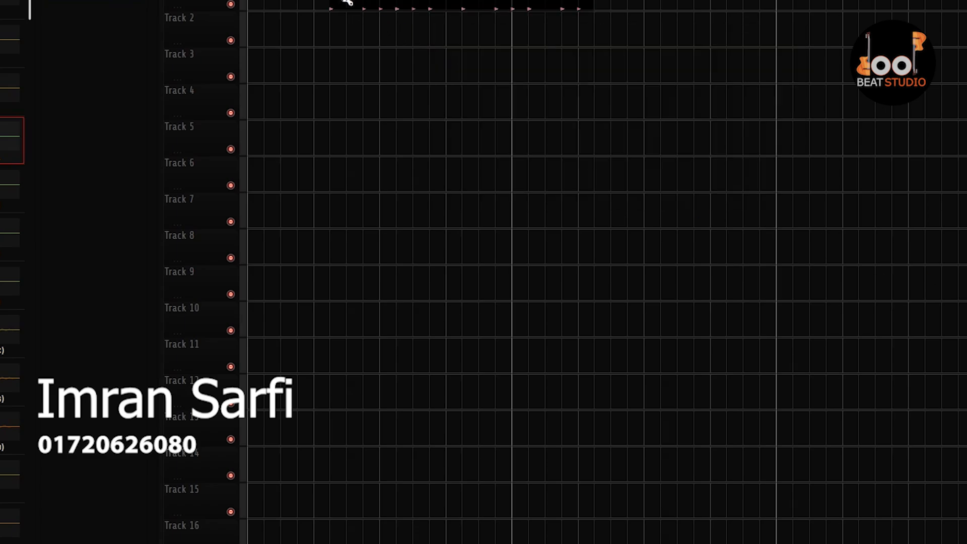
pyautogui.moveTo(403, 4); pyautogui.dragTo(320, 4)
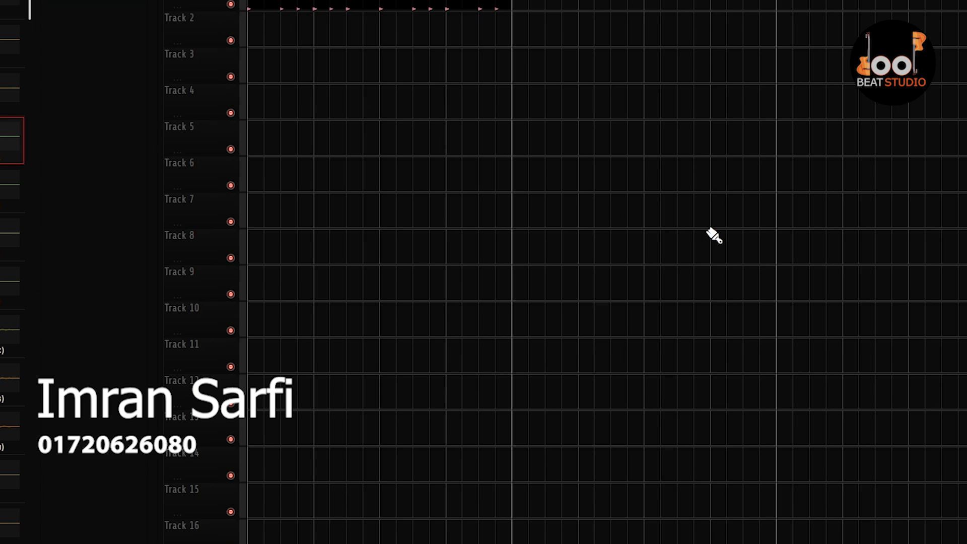
# Play back the Pattern 1 clip in the playlist from the start, then stop.
pyautogui.press('space')
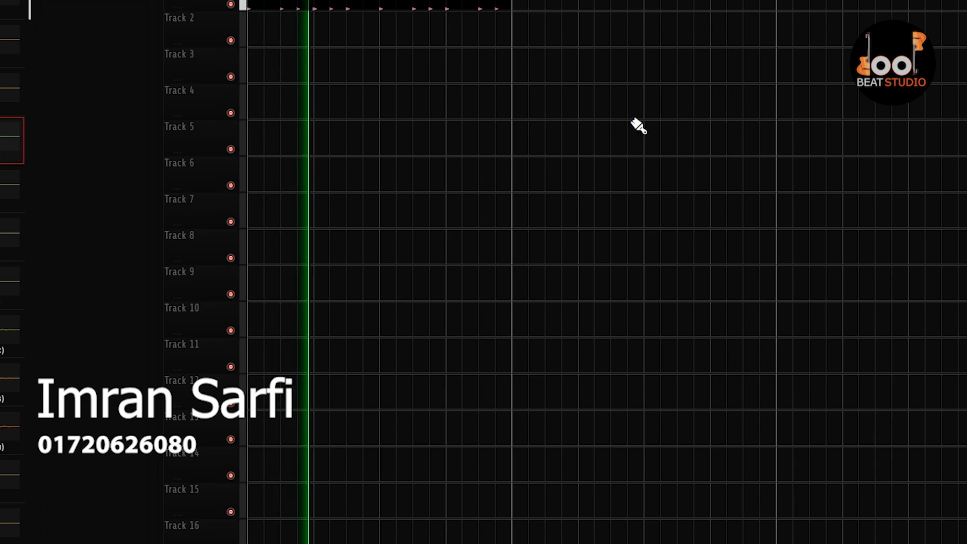
pyautogui.press('space')
pyautogui.press('space')
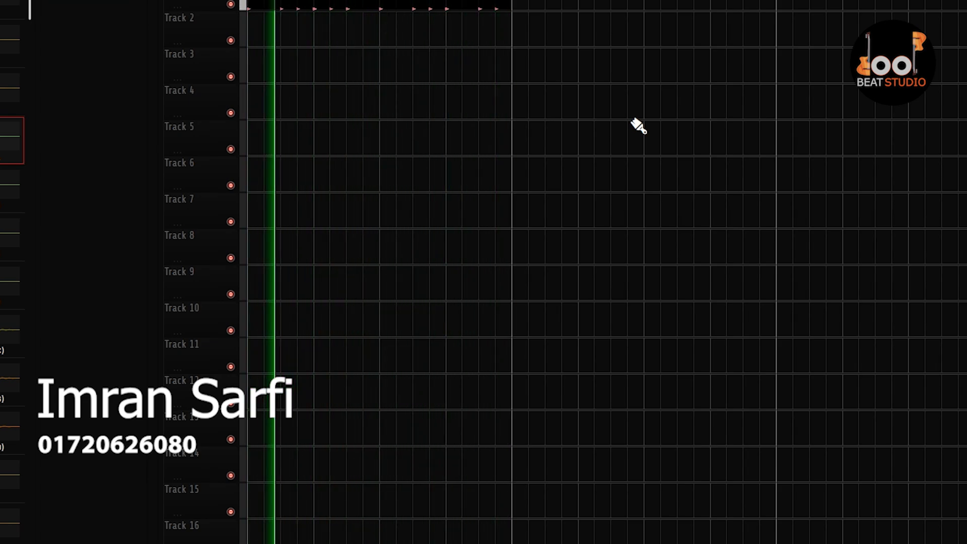
pyautogui.press('space')
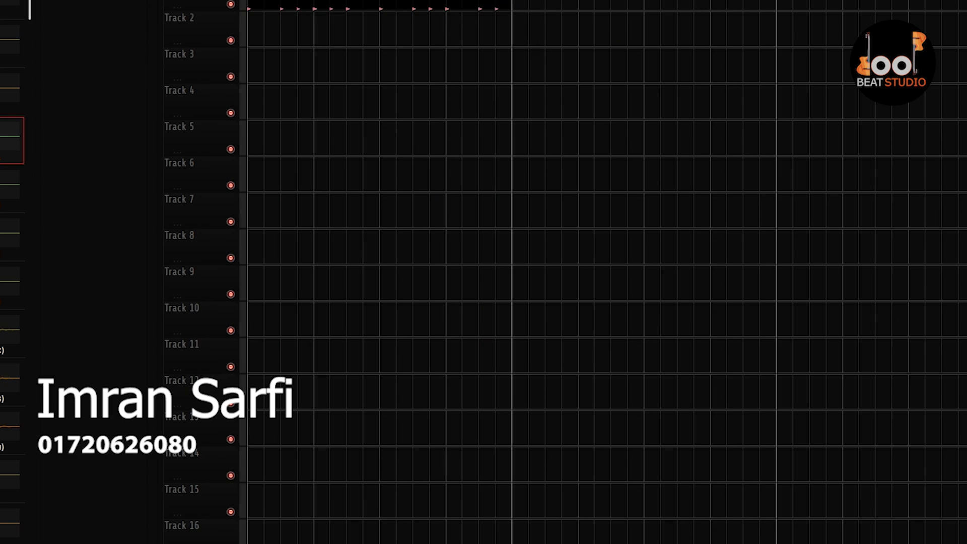
# Create a new empty pattern named ROLL 1 with the channel rack open.
pyautogui.press('F6')
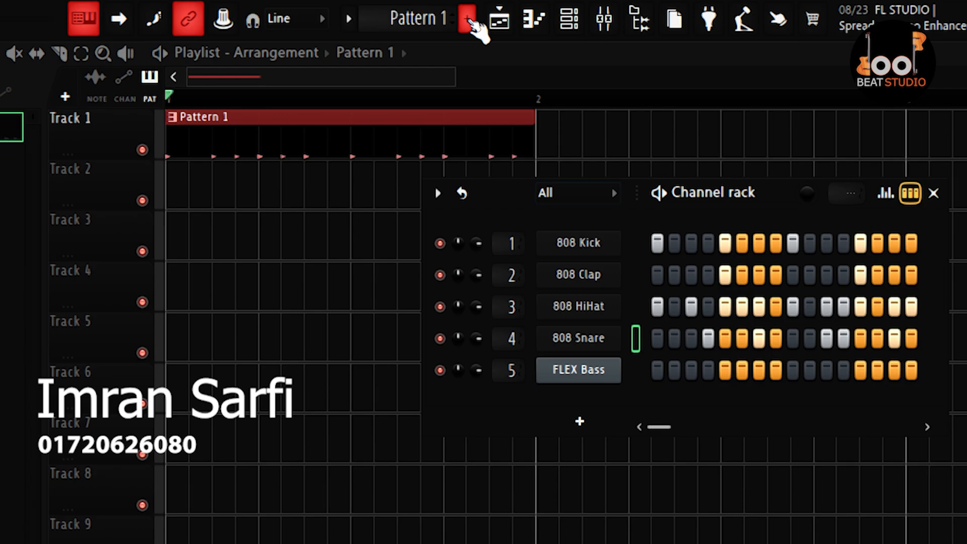
pyautogui.click(468, 20)
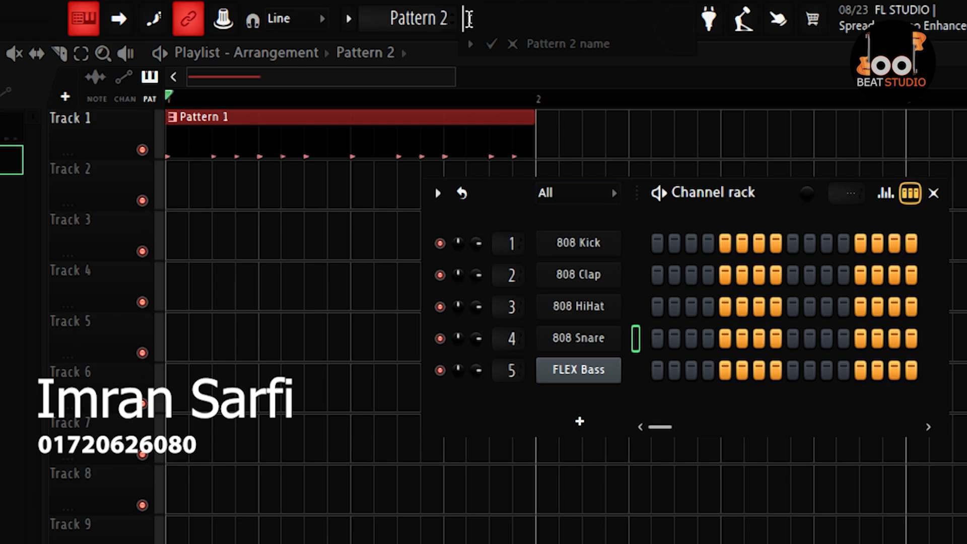
pyautogui.write('XROLL')
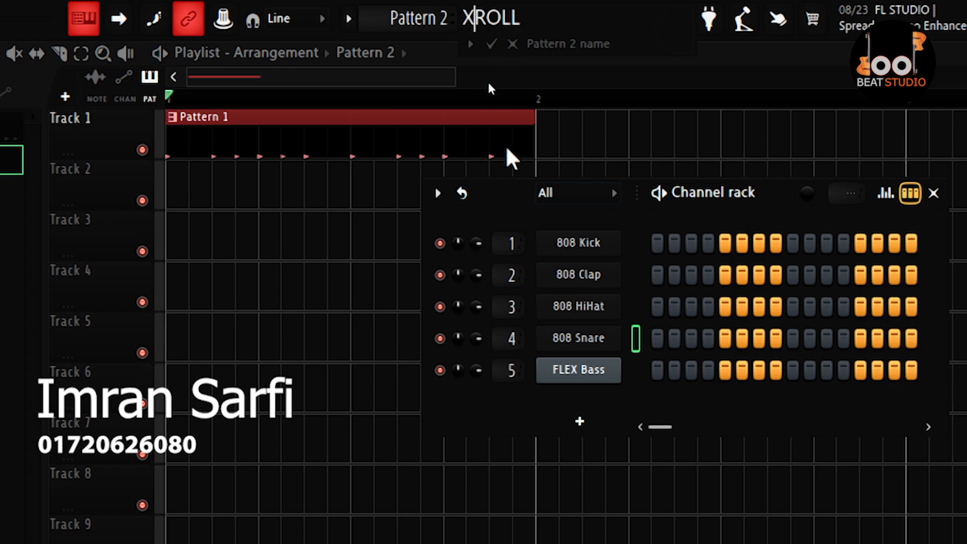
pyautogui.press('BackSpace')
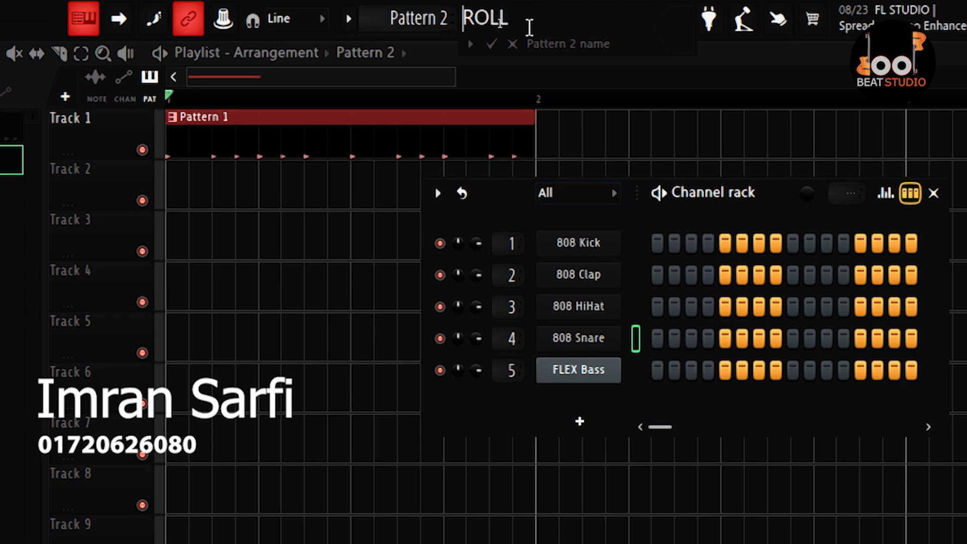
pyautogui.write('1')
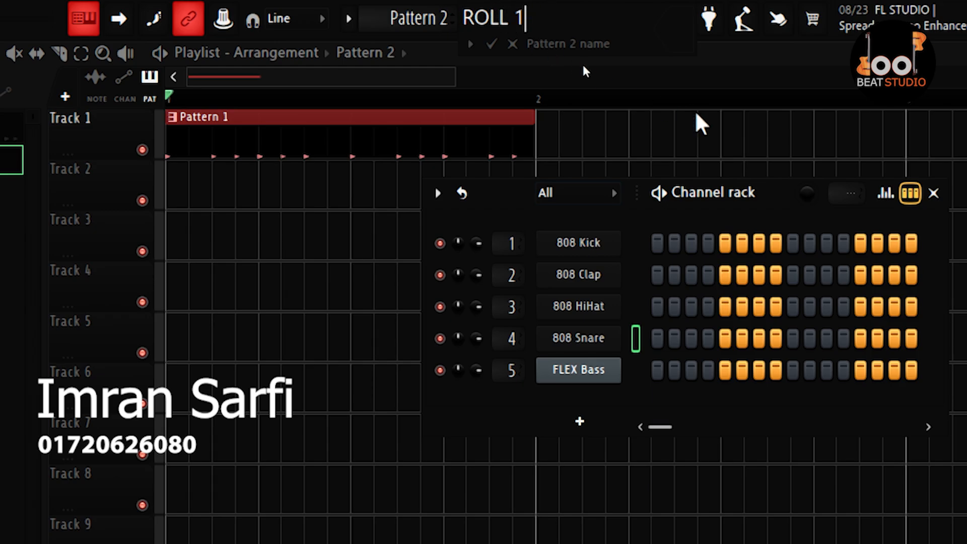
pyautogui.press('Return')
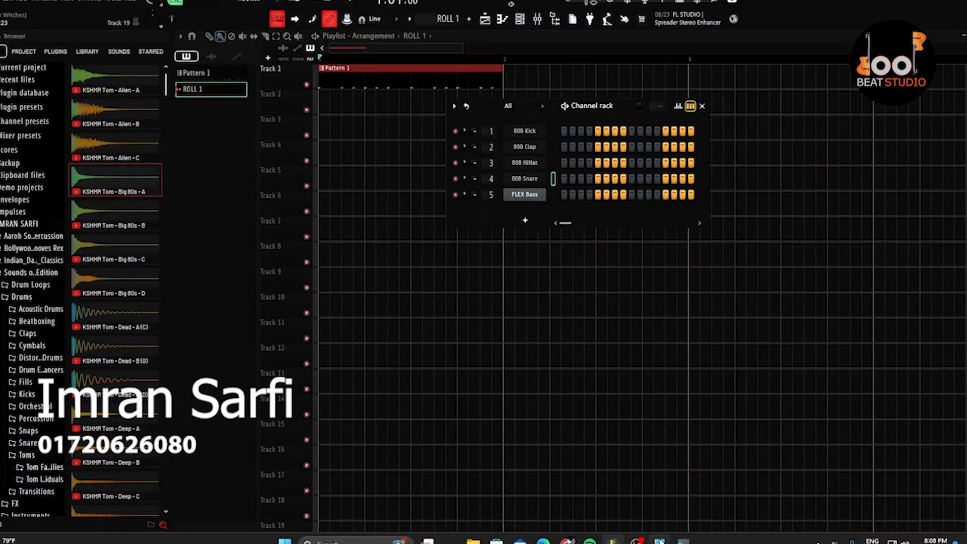
# Check the count notes in Notepad, then in FL Studio add 808 Kick hits on steps 1–4 and 808 Snare hits on steps 5–8.
pyautogui.click(661, 542)
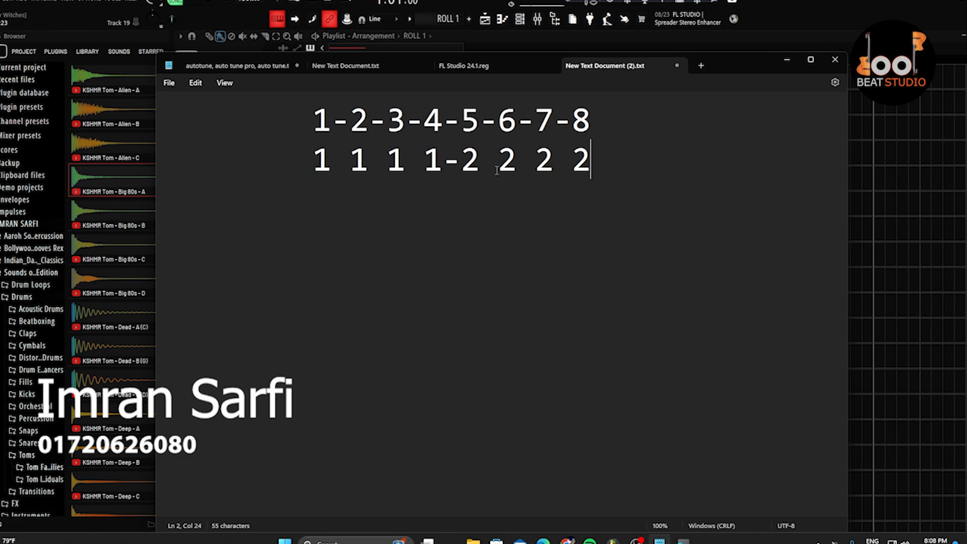
pyautogui.click(787, 60)
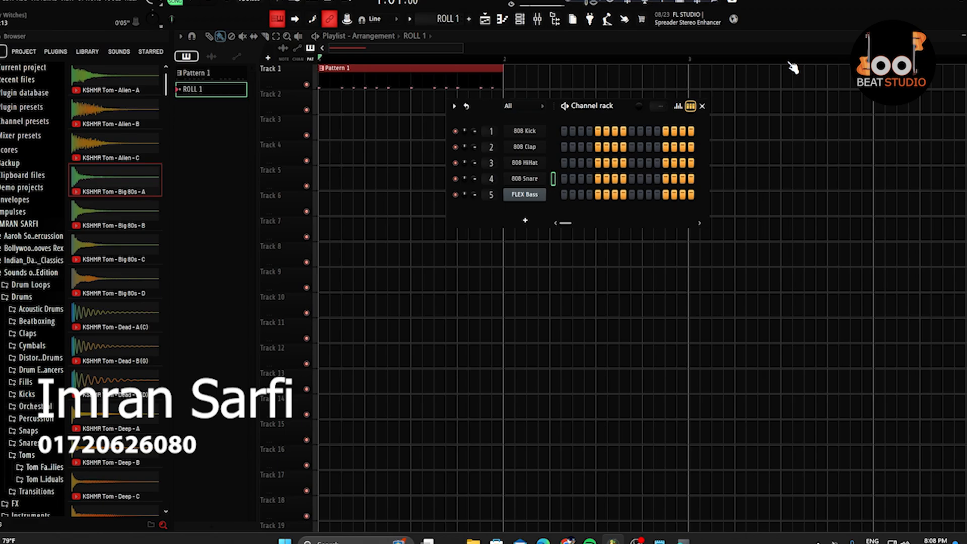
pyautogui.moveTo(564, 132); pyautogui.dragTo(572, 132)
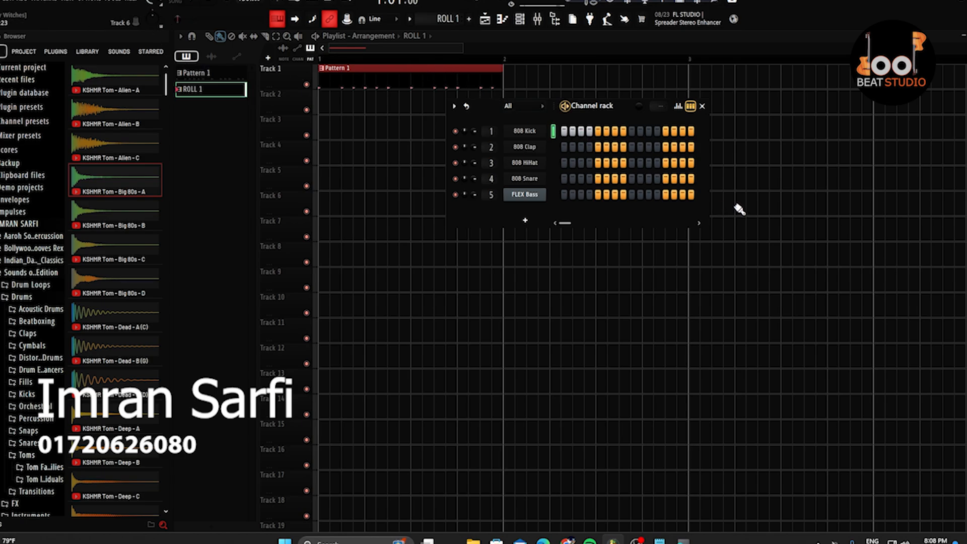
pyautogui.click(599, 179)
pyautogui.moveTo(599, 179); pyautogui.dragTo(624, 182)
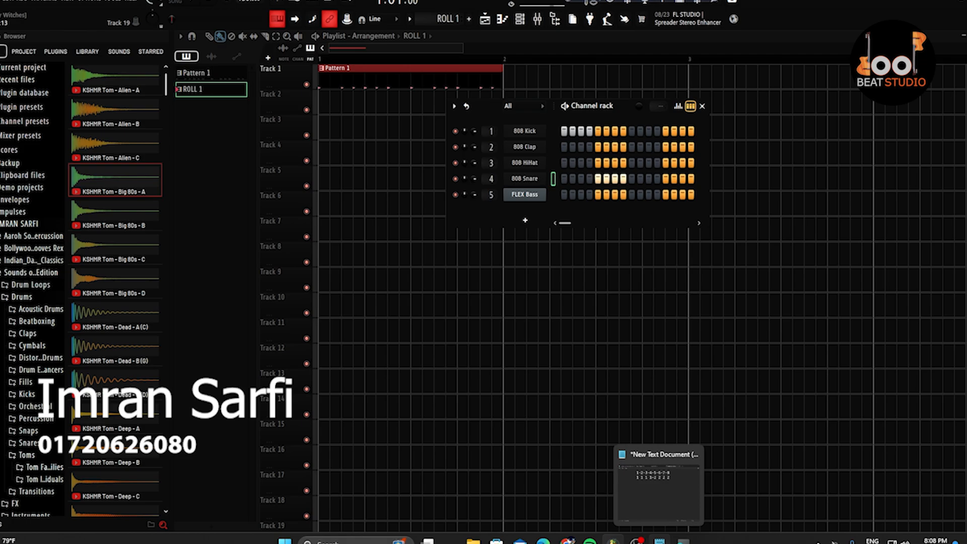
# Recheck the eight-beat count in the Notepad notes, then return to FL Studio and audition the roll.
pyautogui.click(660, 541)
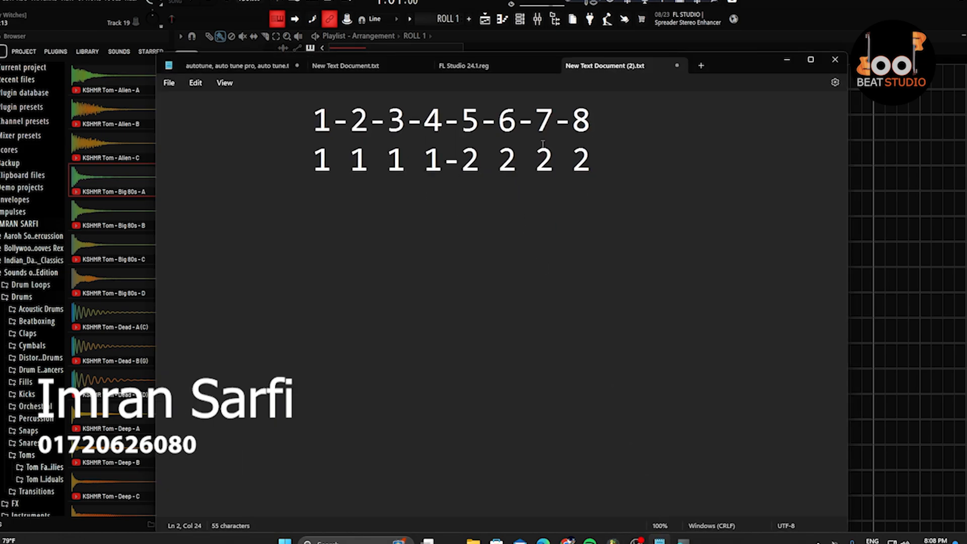
pyautogui.click(788, 61)
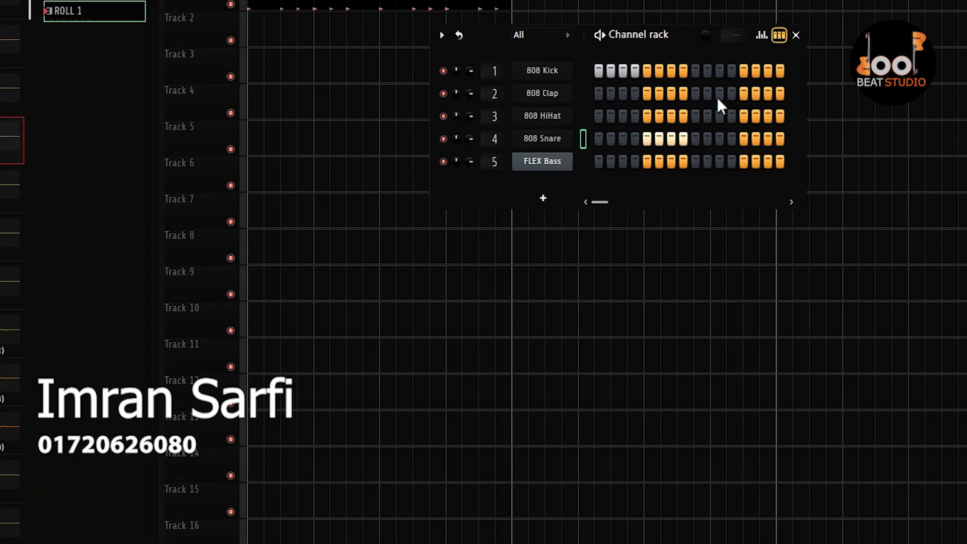
pyautogui.press('space')
pyautogui.press('space')
# Extend the roll with 808 Kick hits on steps 9–12 and 808 Snare hits on steps 13–16.
pyautogui.moveTo(694, 70); pyautogui.dragTo(708, 72)
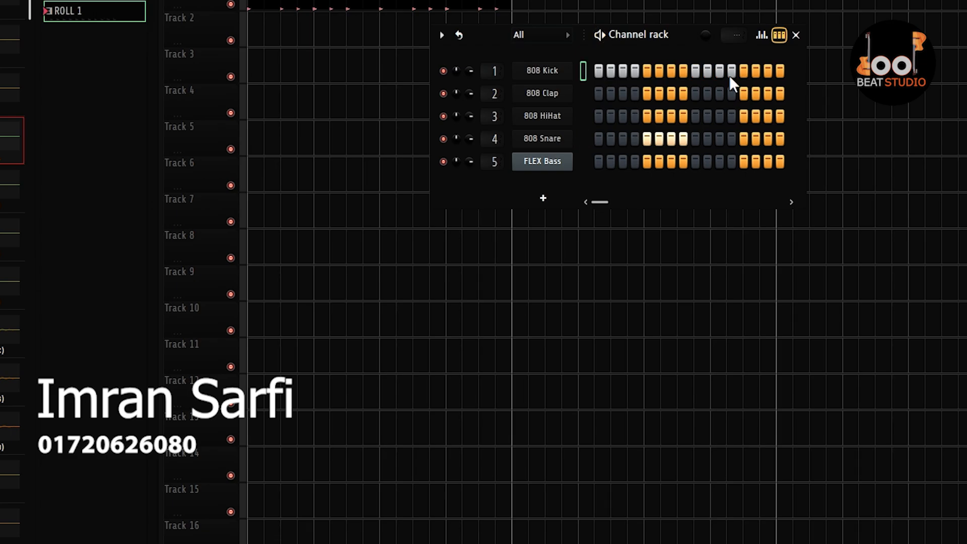
pyautogui.moveTo(745, 138); pyautogui.dragTo(774, 143)
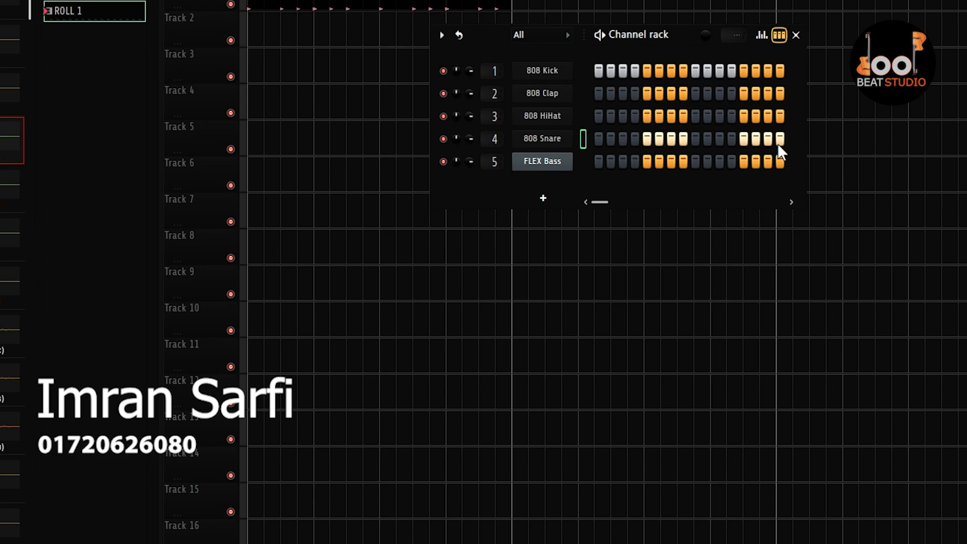
pyautogui.press('space')
# Close the channel rack, place a ROLL 1 clip on Track 2 at bar 2, and play the arrangement.
pyautogui.click(797, 35)
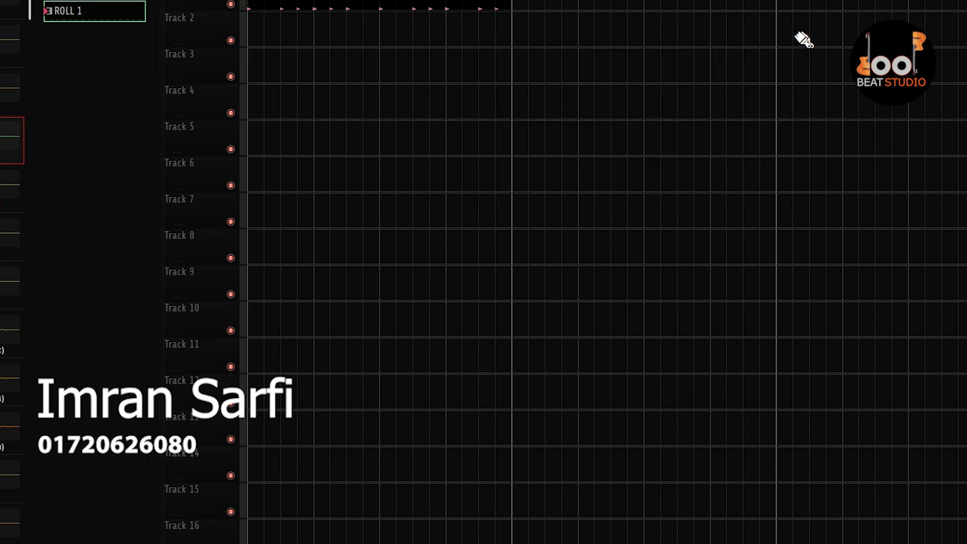
pyautogui.click(518, 38)
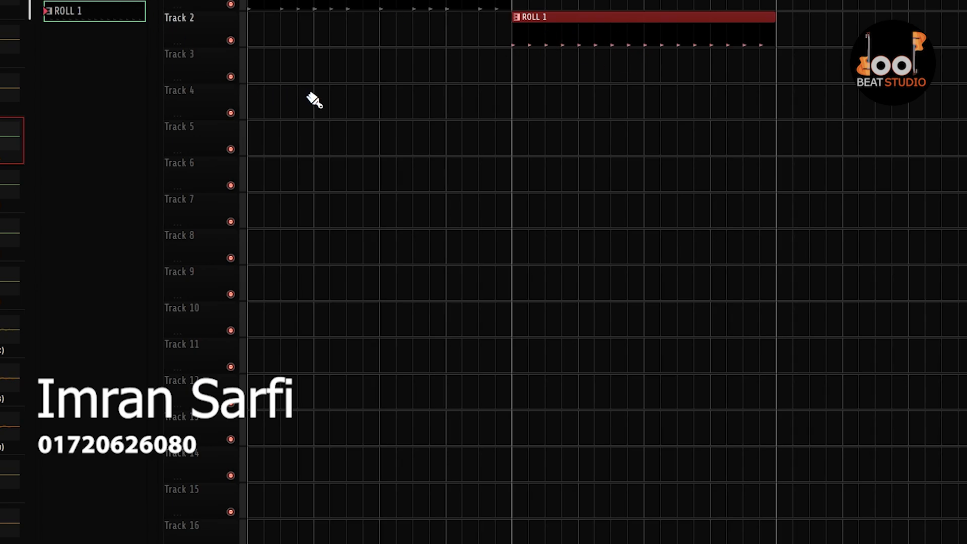
pyautogui.scroll(-2, 353, 100)
pyautogui.press('space')
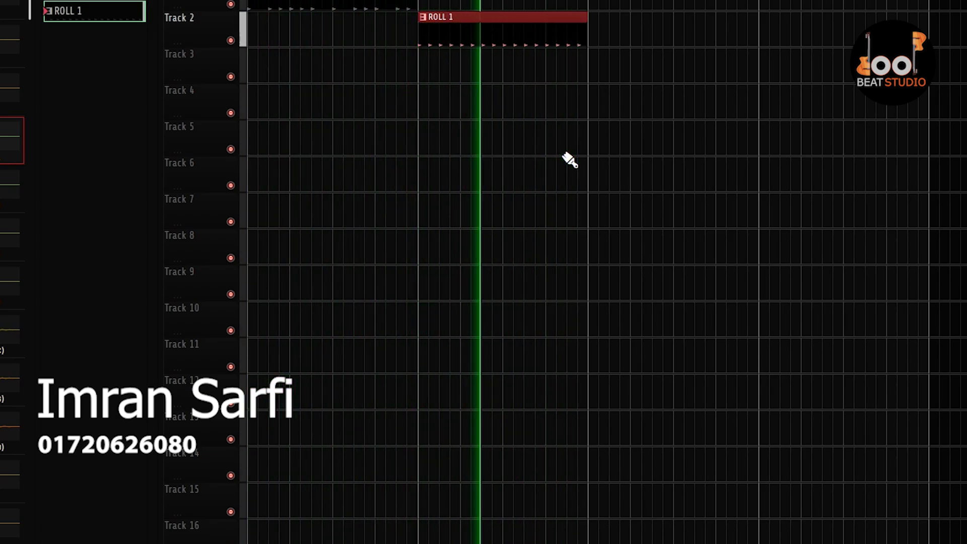
pyautogui.press('space')
# Review the ROLL 1 steps in the channel rack, then play the arrangement through the roll again.
pyautogui.press('F6')
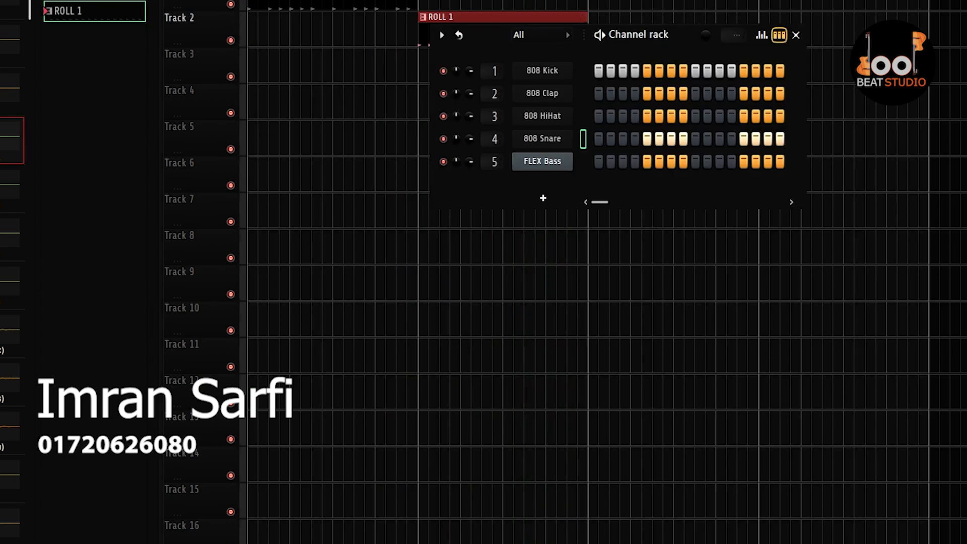
pyautogui.press('space')
pyautogui.press('F6')
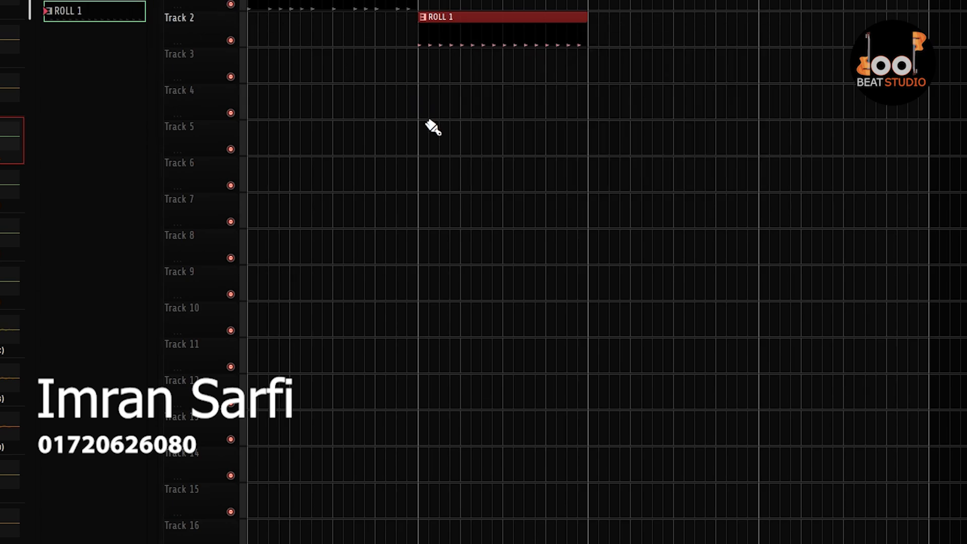
pyautogui.press('space')
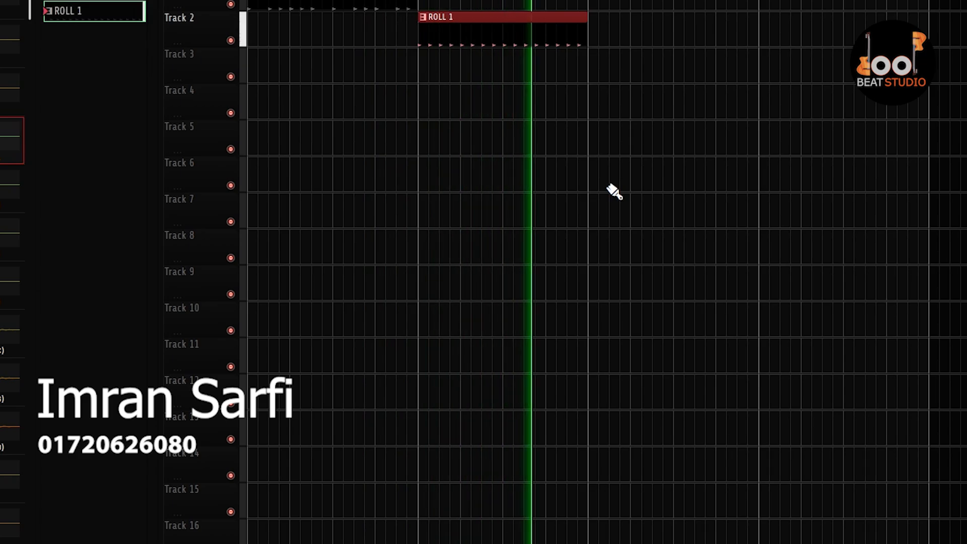
pyautogui.press('space')
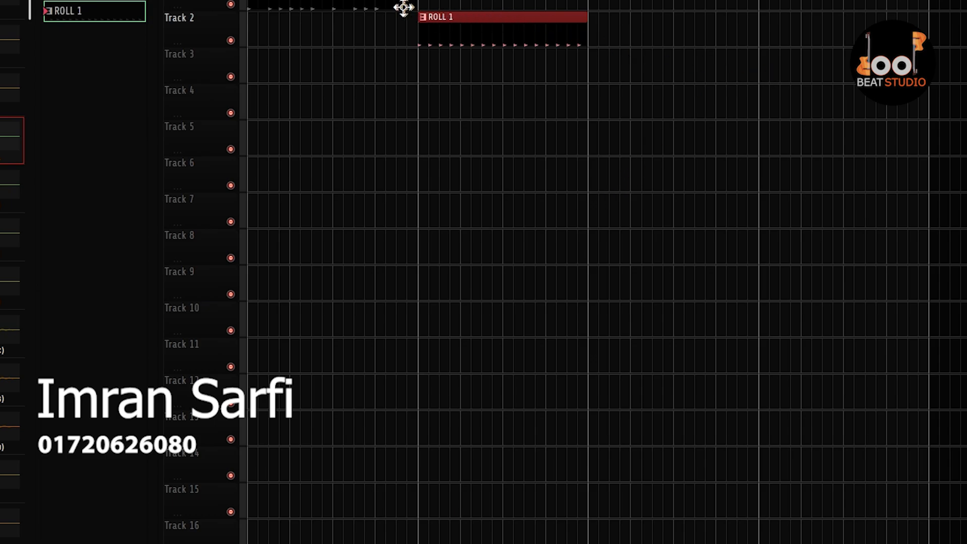
# Place another clip of the main drum beat on Track 1 at bar 3.
pyautogui.click(354, 2)
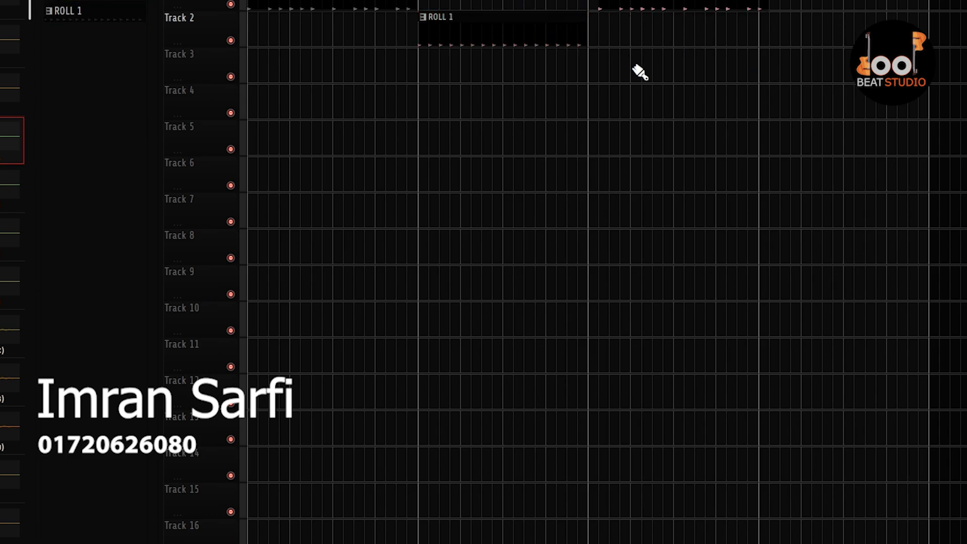
pyautogui.scroll(3, 589, 91)
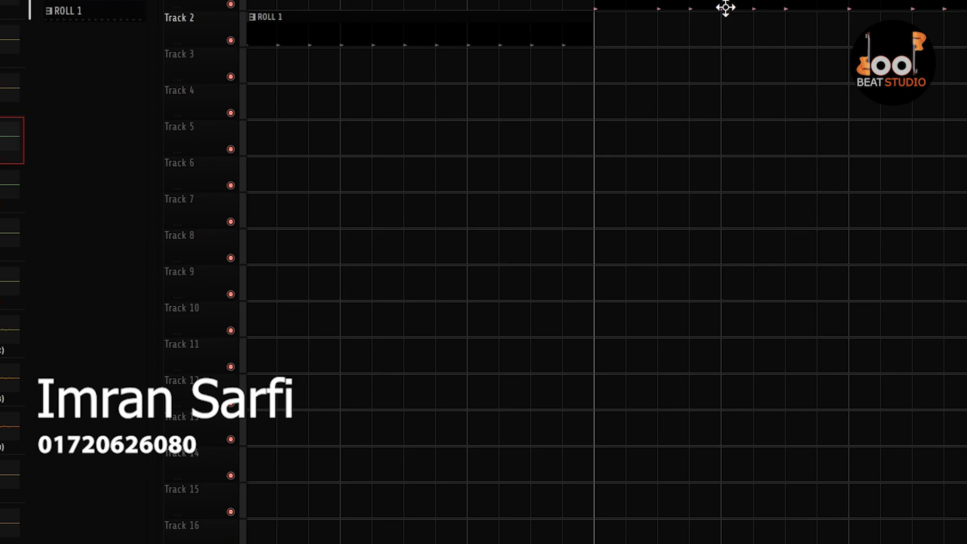
pyautogui.scroll(-3, 591, 50)
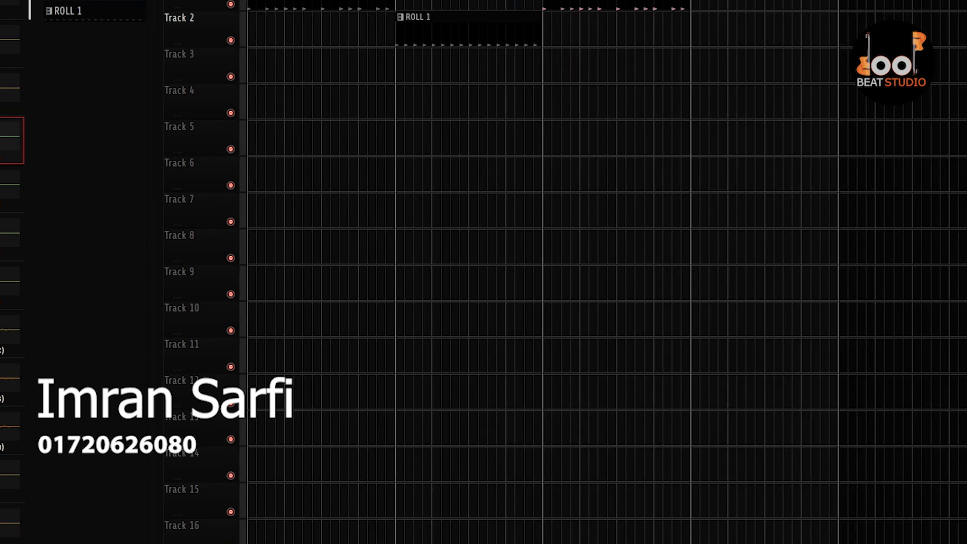
# Create a new empty pattern and open its steps in the channel rack.
pyautogui.press('F4')
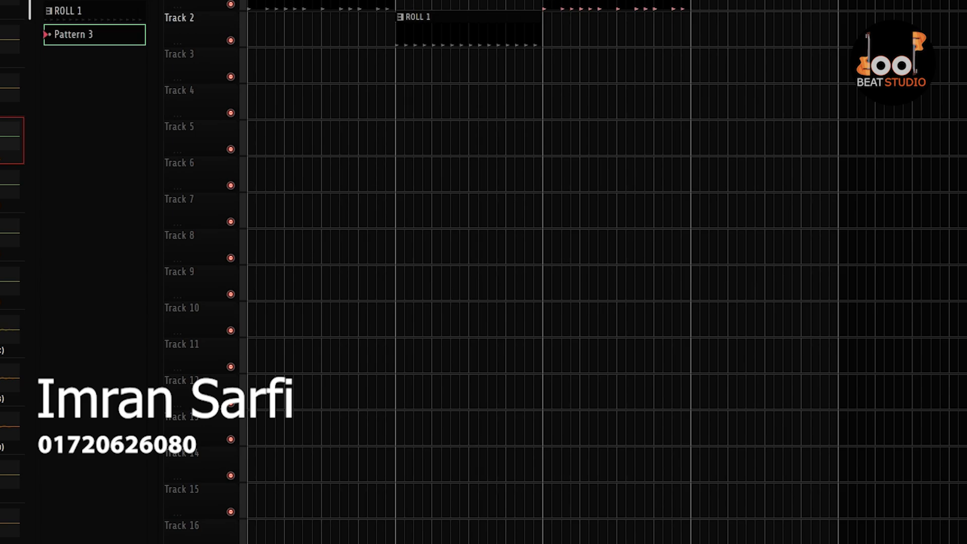
pyautogui.press('F6')
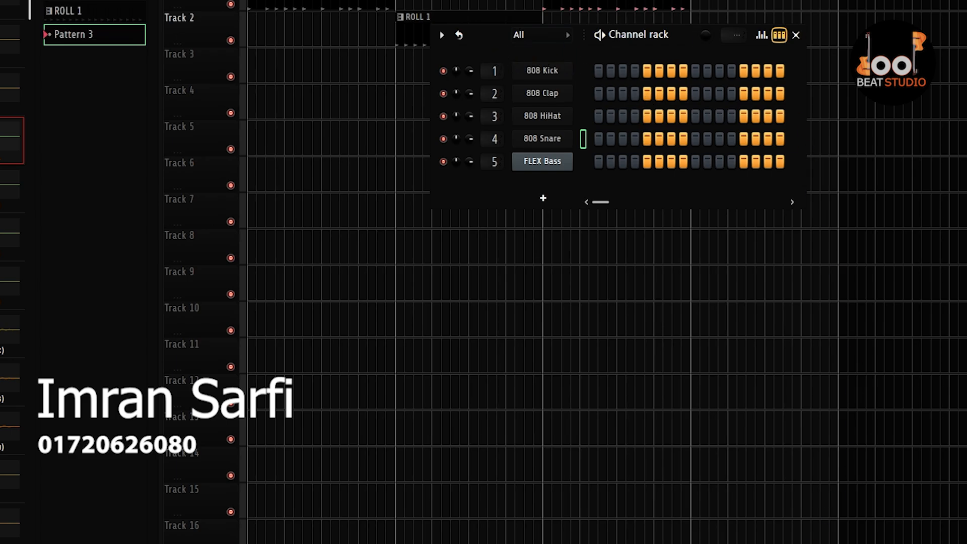
# Switch to the Notepad notes and add a third line reading "1 1 2 2-1 1 2 2".
pyautogui.click(735, 543)
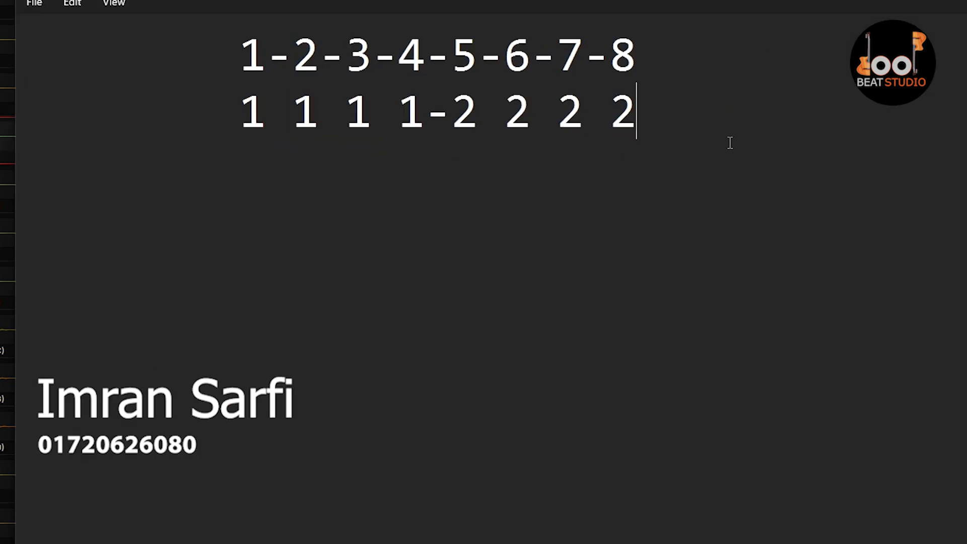
pyautogui.press('Return')
pyautogui.press('BackSpace')
pyautogui.write('11')
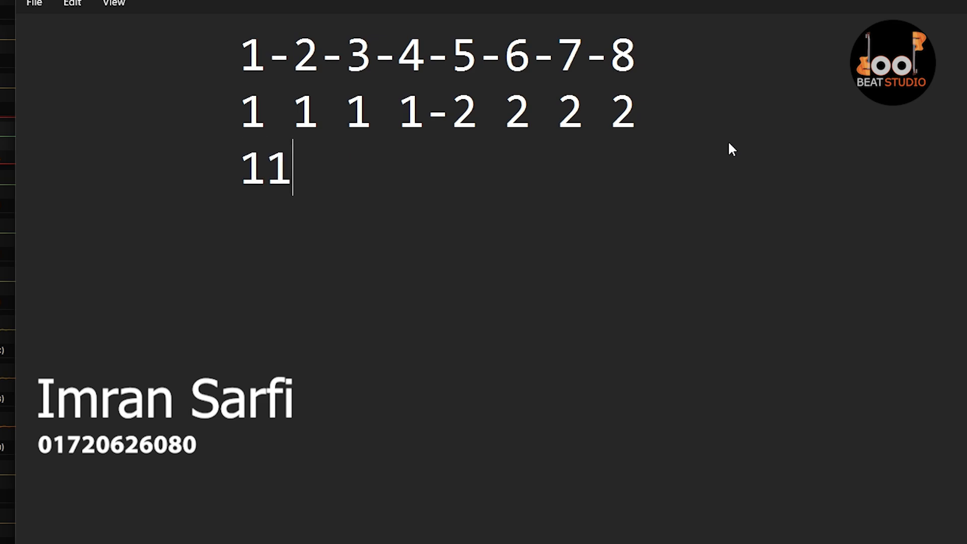
pyautogui.press('Left')
pyautogui.click(326, 155)
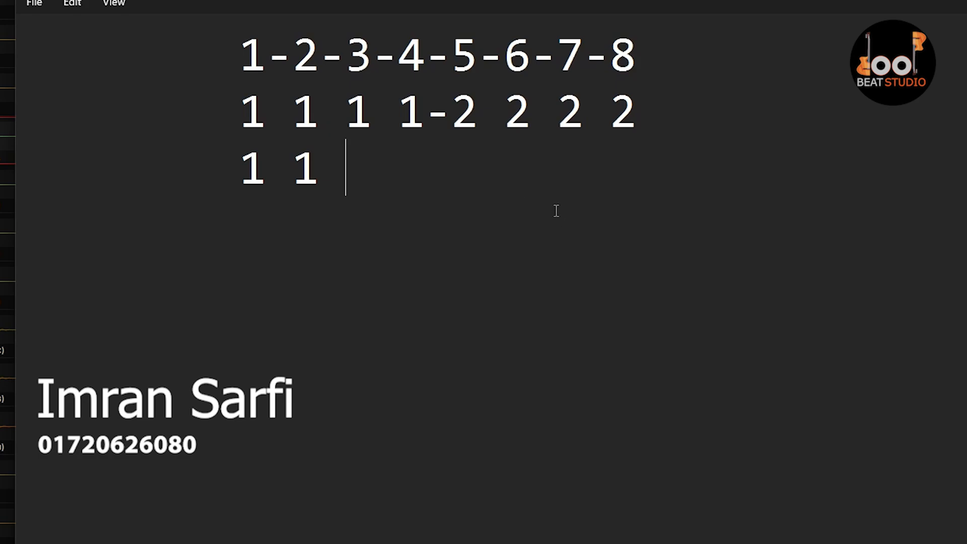
pyautogui.write('22')
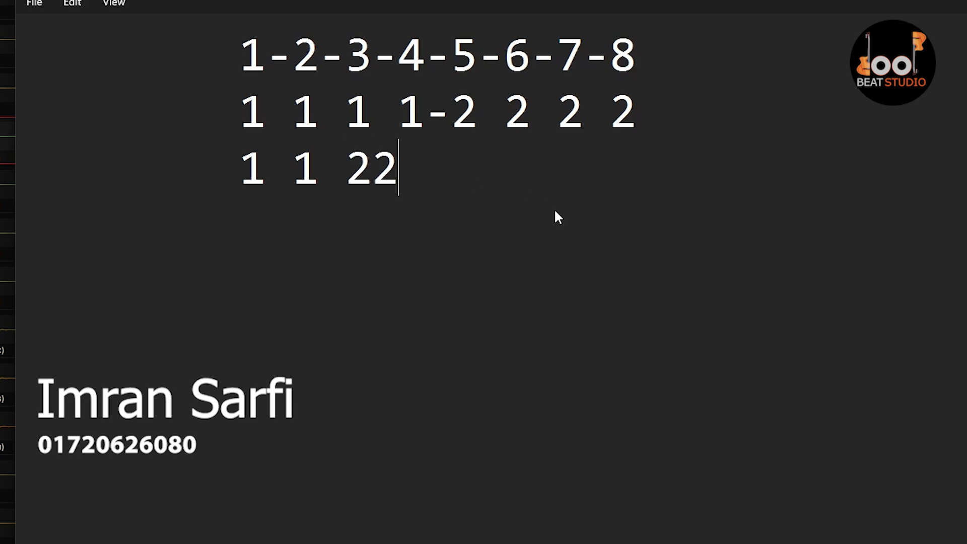
pyautogui.press('BackSpace')
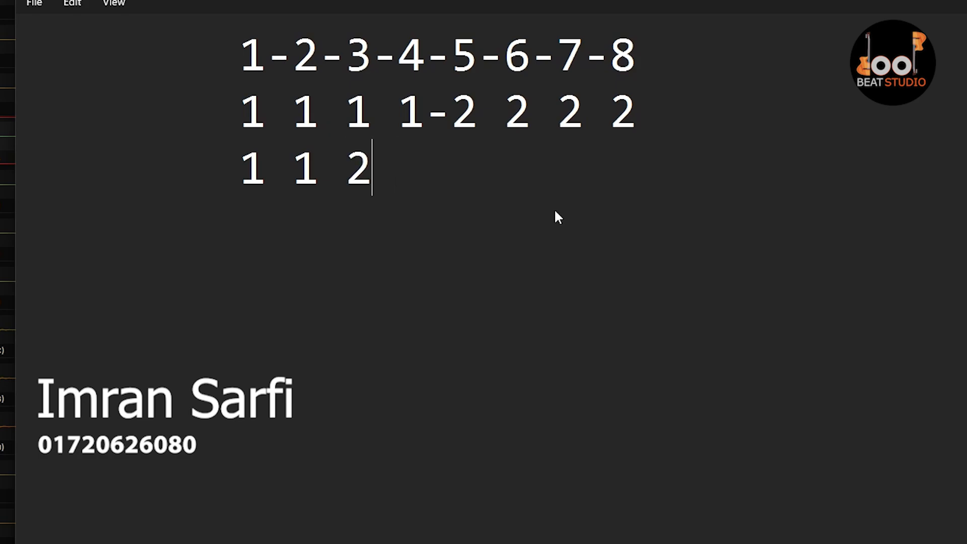
pyautogui.write('2-')
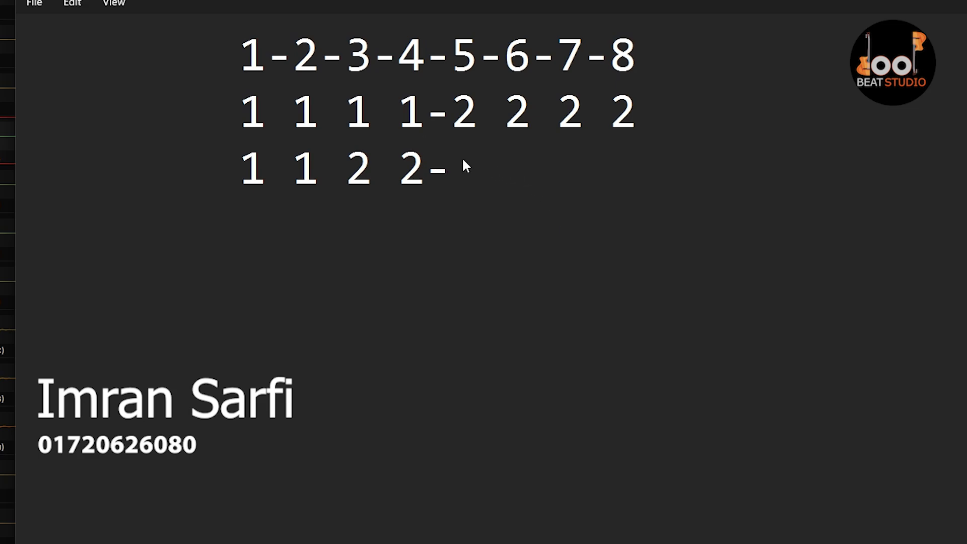
pyautogui.write('11')
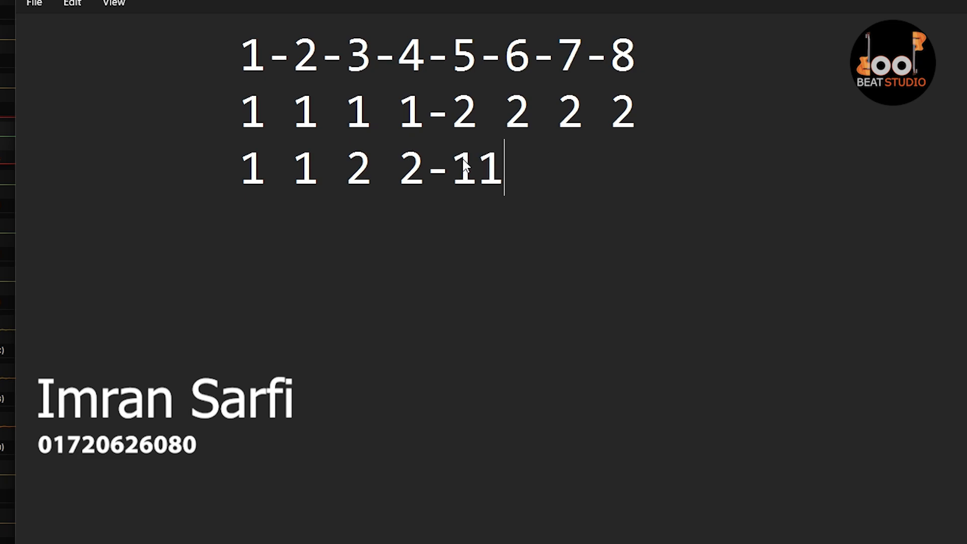
pyautogui.press('BackSpace')
pyautogui.write('1')
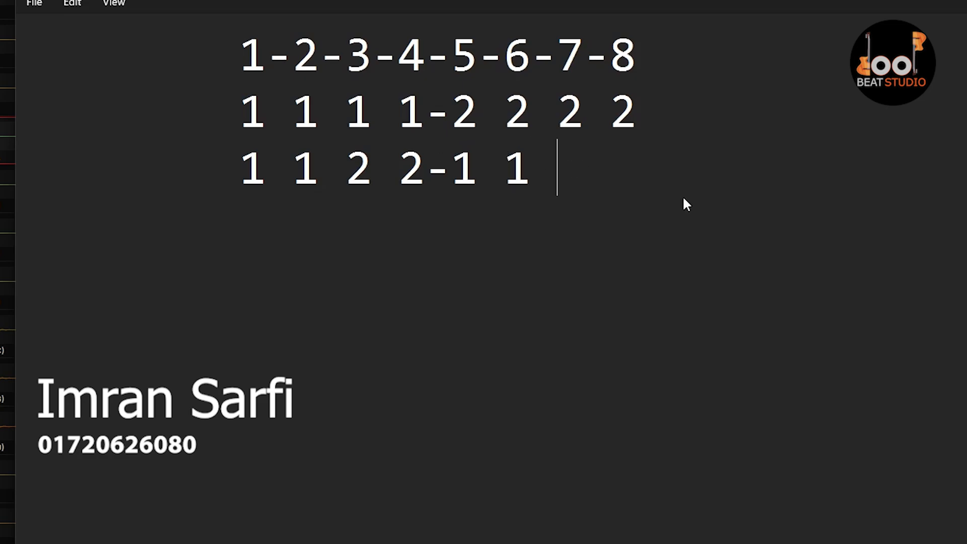
pyautogui.write(' 2 2')
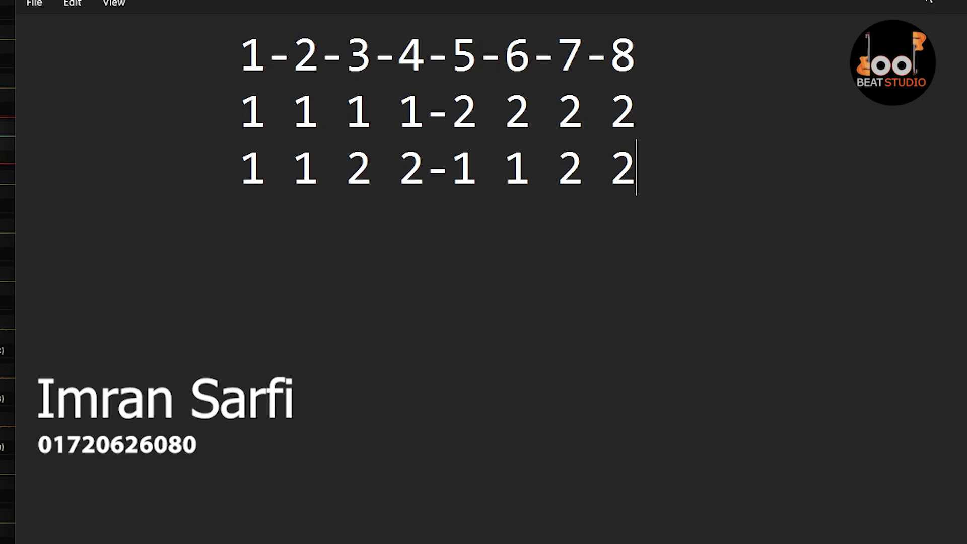
# Back in FL Studio, add 808 Kick hits on steps 1–2, 5–6, 9–10, 13–14 and 808 Snare hits on steps 3–4, 7–8, 11–12, 15–16.
pyautogui.click(915, 1)
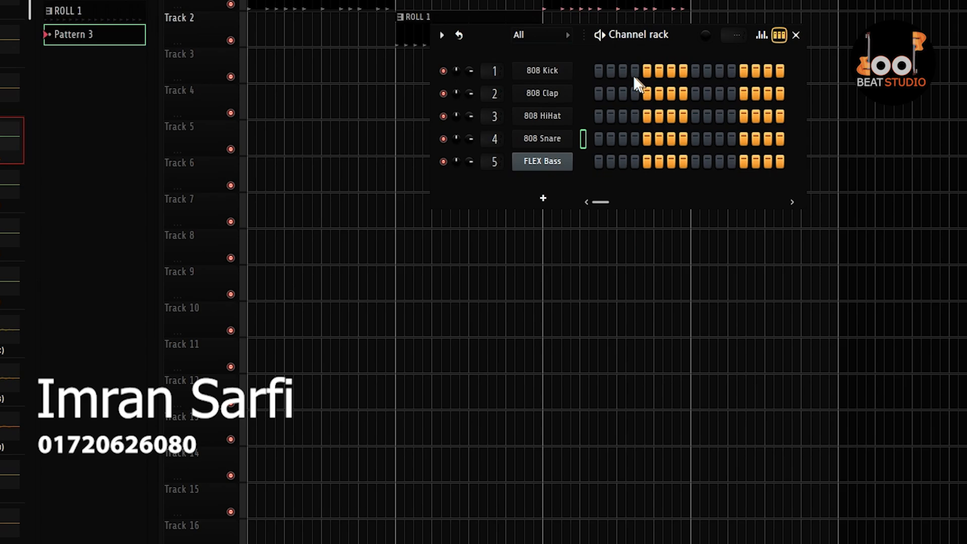
pyautogui.moveTo(598, 70); pyautogui.dragTo(610, 71)
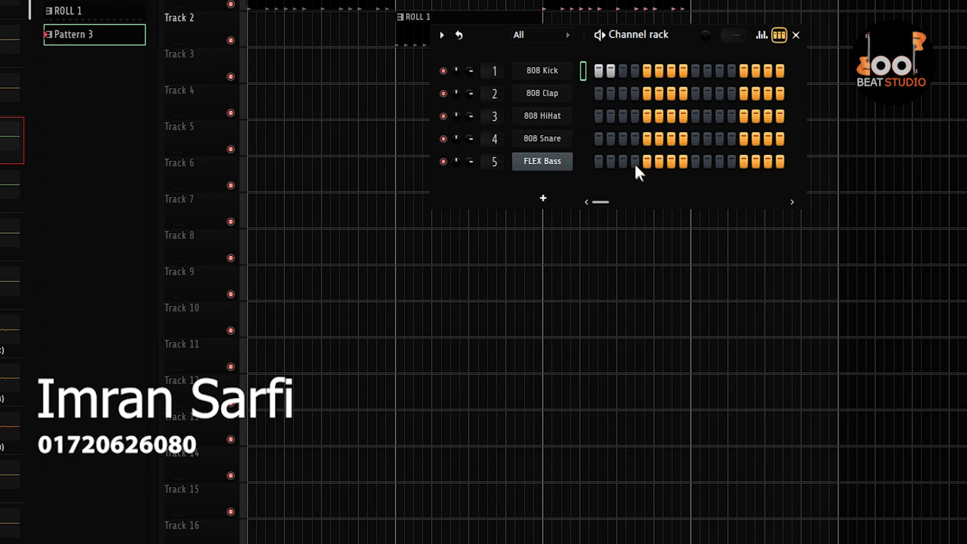
pyautogui.click(623, 139)
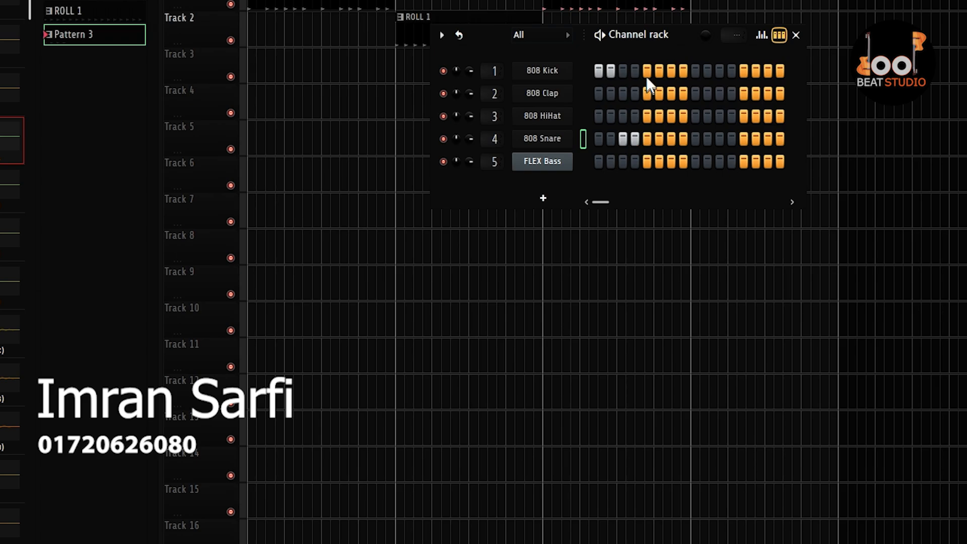
pyautogui.moveTo(647, 70); pyautogui.dragTo(657, 69)
pyautogui.moveTo(674, 141); pyautogui.dragTo(681, 142)
pyautogui.click(695, 70)
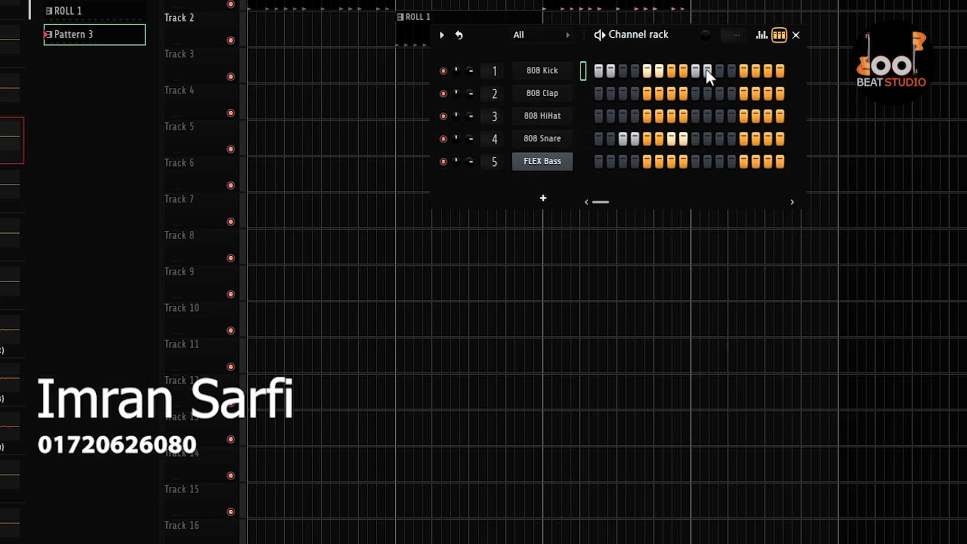
pyautogui.moveTo(719, 139); pyautogui.dragTo(730, 141)
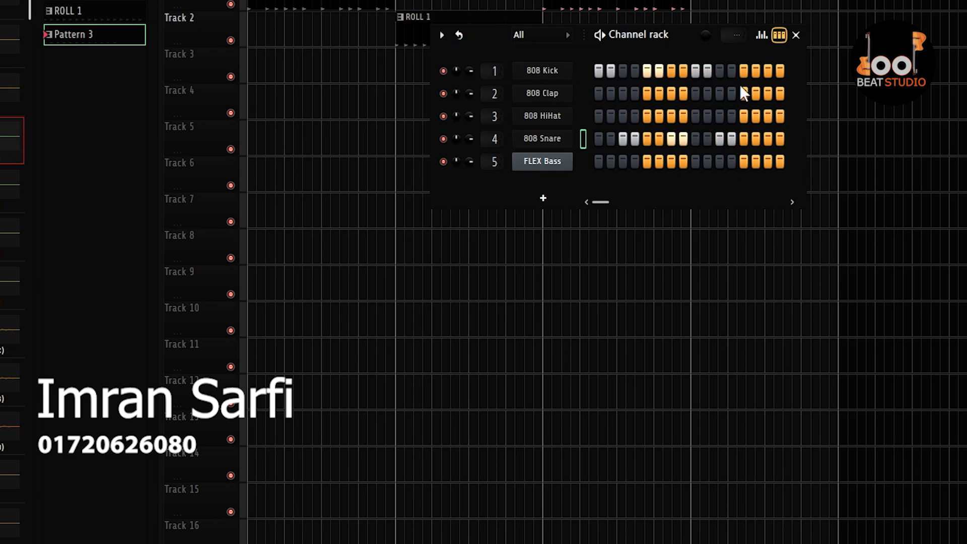
pyautogui.moveTo(741, 69); pyautogui.dragTo(753, 72)
pyautogui.moveTo(764, 142); pyautogui.dragTo(779, 143)
# Close the channel rack and place a Pattern 3 clip on Track 2 at bar 4.
pyautogui.click(796, 35)
pyautogui.click(745, 45)
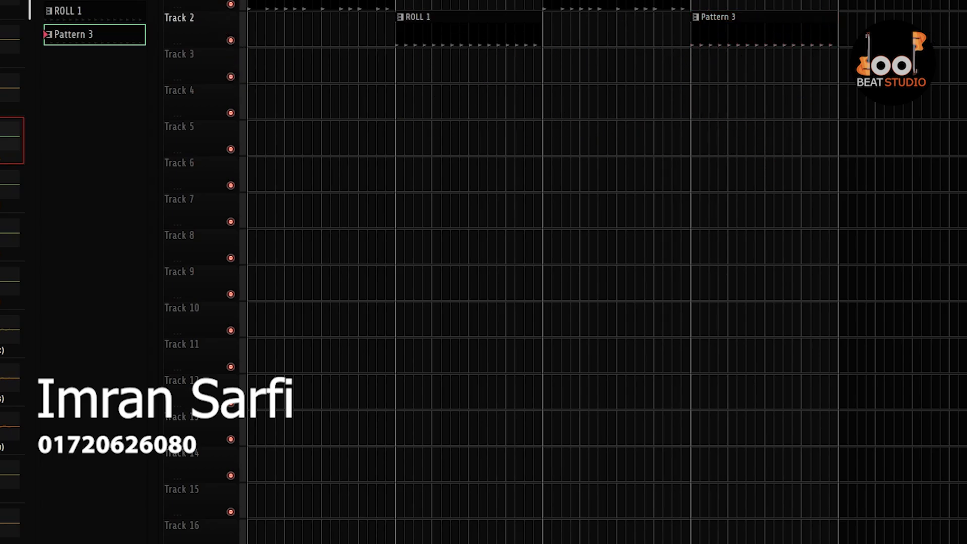
# Color Track 1 brown in the playlist.
pyautogui.rightClick(201, 30)
pyautogui.click(242, 1)
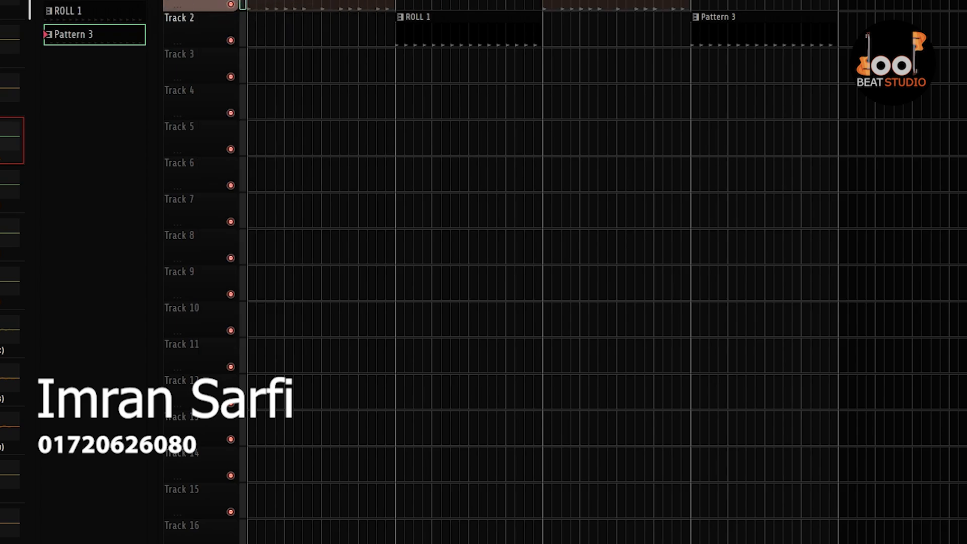
# Set Track 2's color to the dark red #160202.
pyautogui.rightClick(198, 36)
pyautogui.click(244, 46)
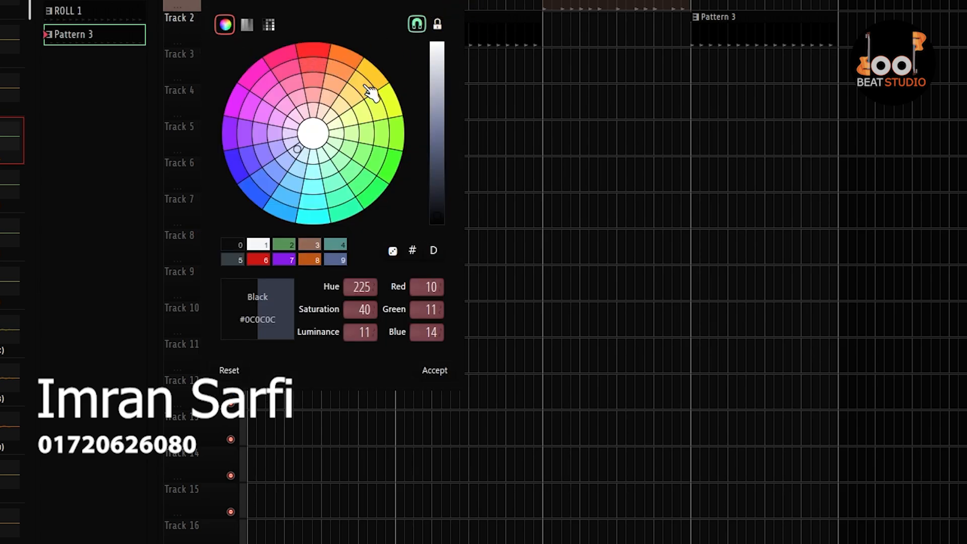
pyautogui.click(314, 51)
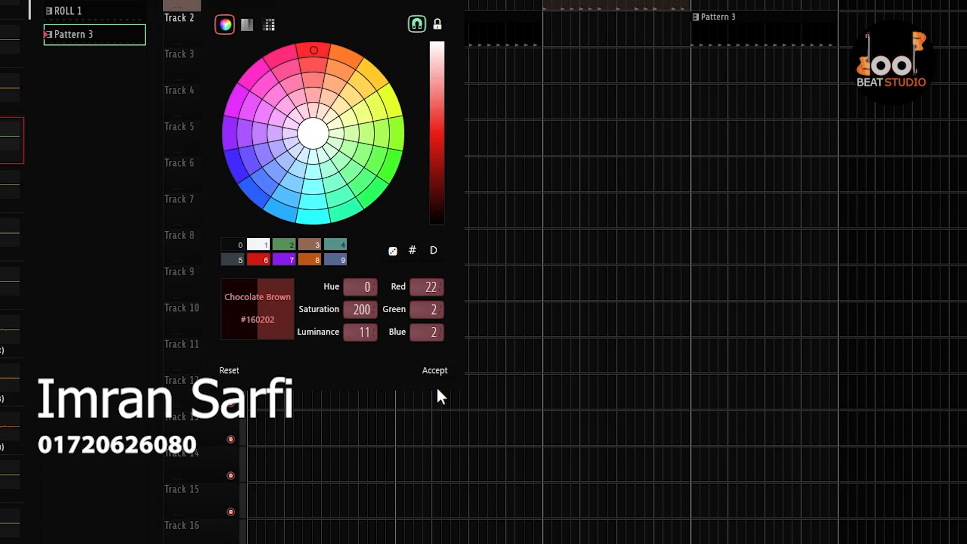
pyautogui.click(436, 371)
# Give Track 2 a random color and play the arrangement.
pyautogui.rightClick(206, 24)
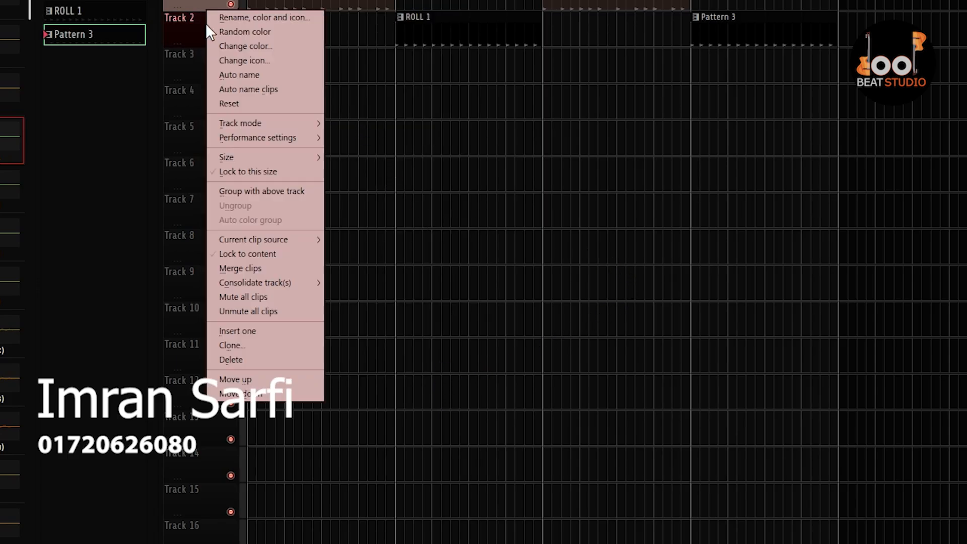
pyautogui.click(258, 30)
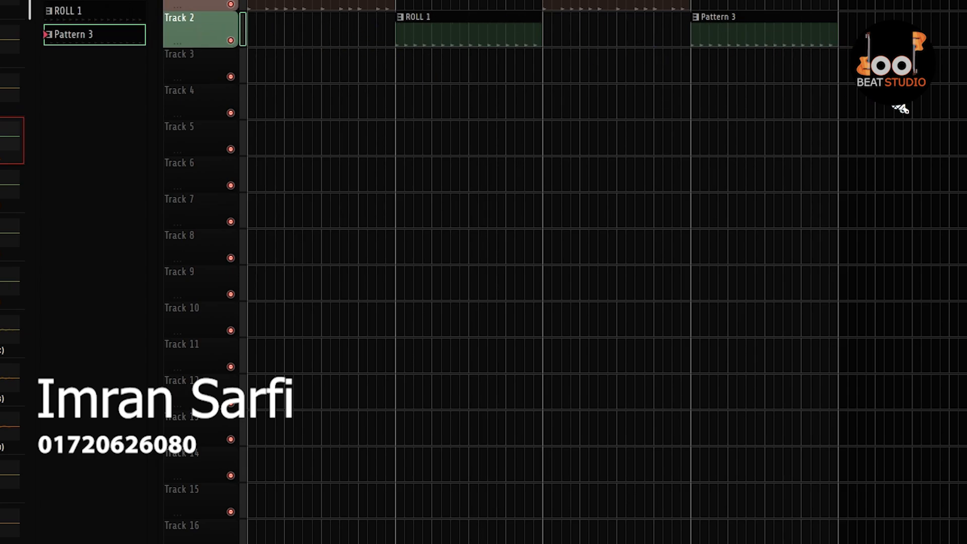
pyautogui.press('space')
# In Pattern 3, add an 808 Clap hit on step 5 and 808 HiHat hits on steps 1, 3, 4, 7 and 8.
pyautogui.press('F6')
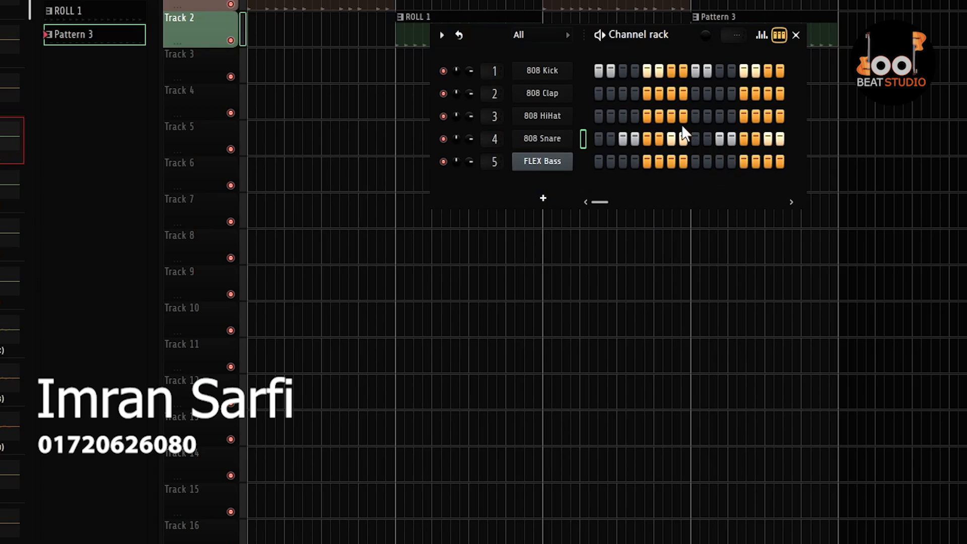
pyautogui.moveTo(645, 92); pyautogui.dragTo(655, 92)
pyautogui.moveTo(624, 115); pyautogui.dragTo(634, 116)
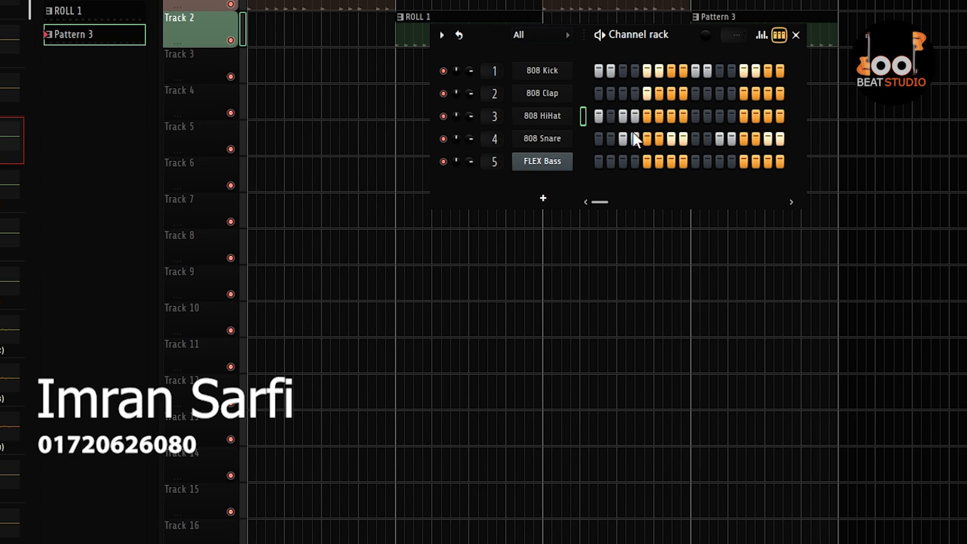
pyautogui.click(647, 71)
pyautogui.rightClick(649, 93)
pyautogui.click(648, 115)
pyautogui.click(648, 92)
pyautogui.click(683, 116)
# Add 808 Clap hits on steps 10 and 14 and 808 HiHat hits on steps 11, 12, 15 and 16.
pyautogui.click(707, 91)
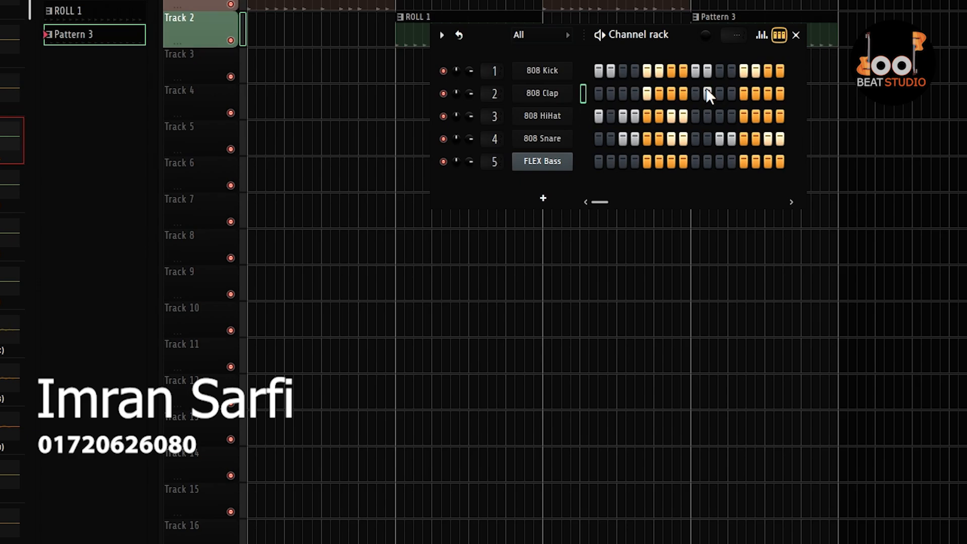
pyautogui.click(721, 114)
pyautogui.click(756, 93)
pyautogui.click(767, 117)
pyautogui.click(780, 119)
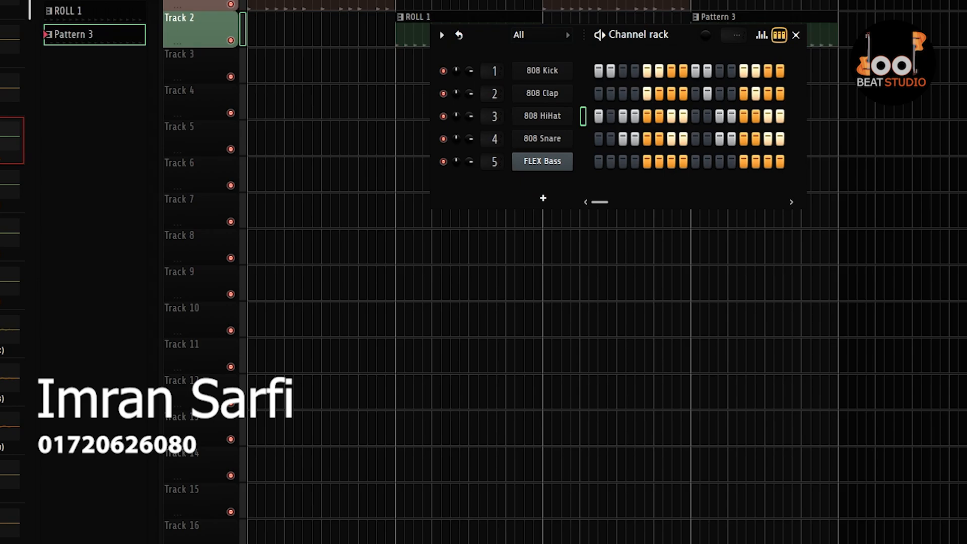
# Play the start of the arrangement, and audition Pattern 3 on its own.
pyautogui.press('space')
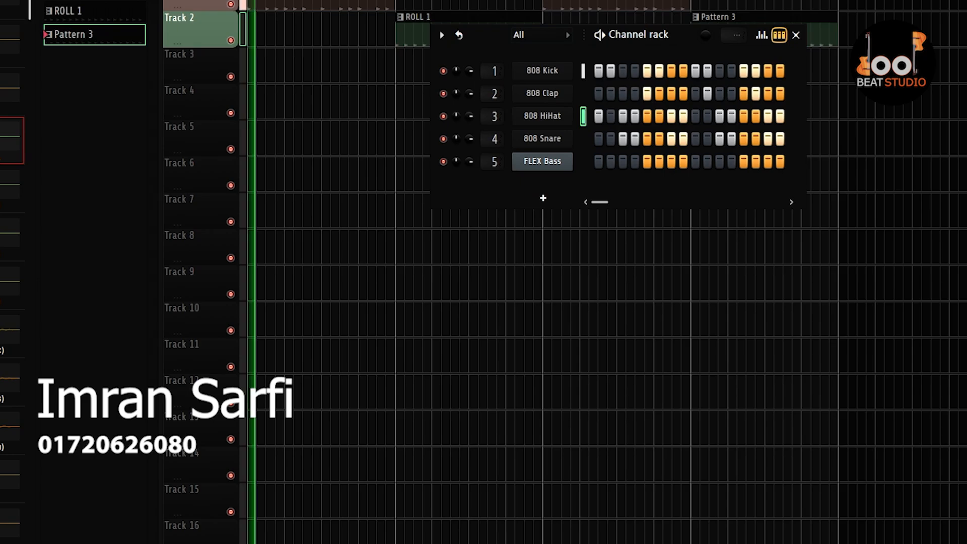
pyautogui.press('space')
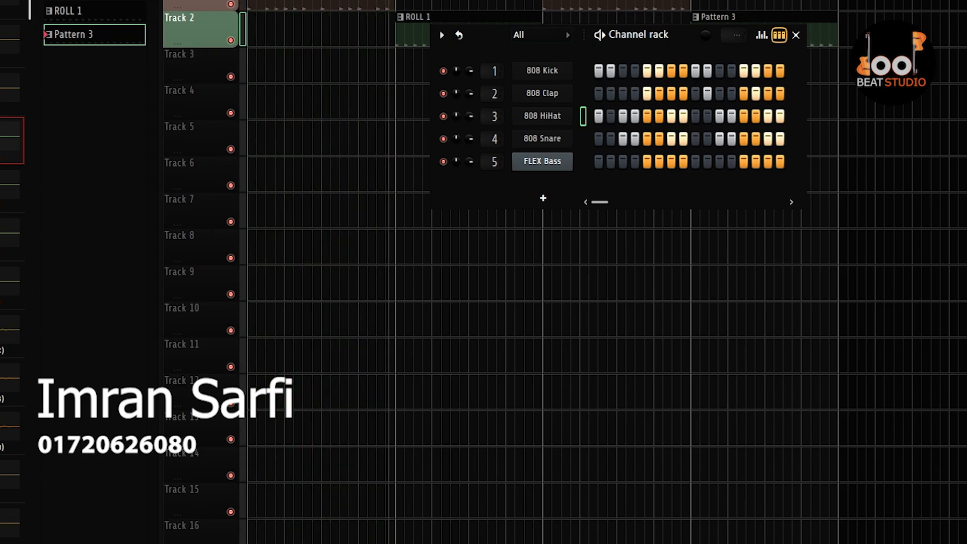
pyautogui.press('space')
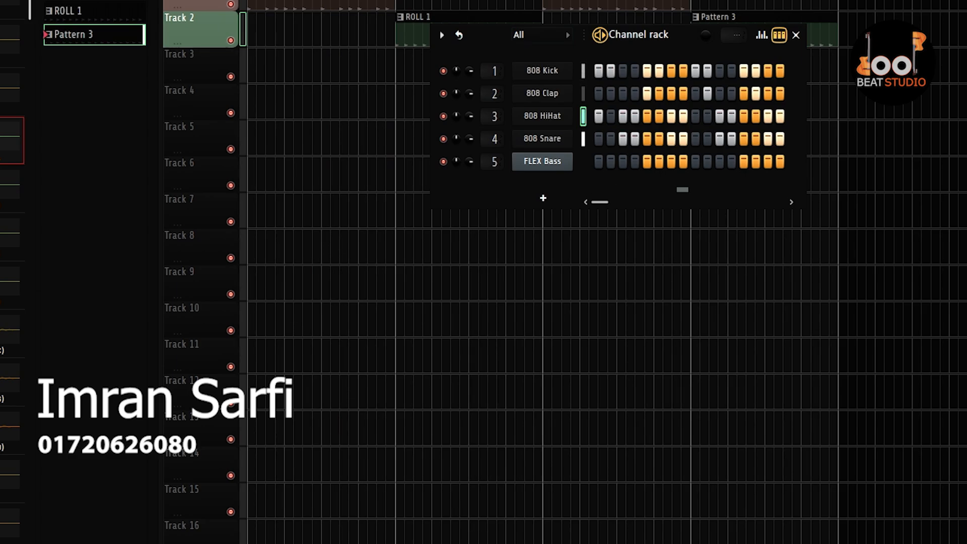
pyautogui.press('space')
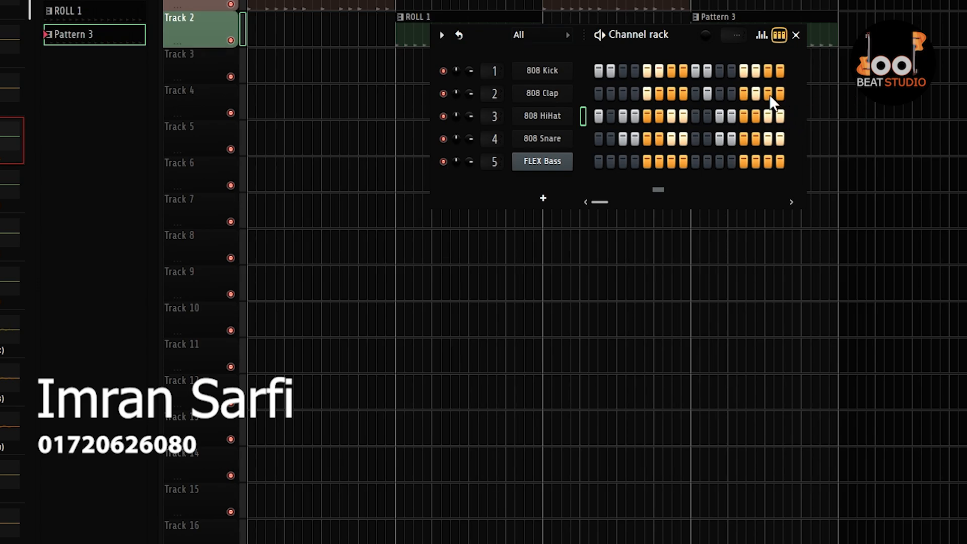
# Clear the 808 Clap hit on step 10 and the 808 HiHat row in Pattern 3, and close the channel rack.
pyautogui.click(707, 93)
pyautogui.moveTo(785, 117); pyautogui.dragTo(584, 117)
pyautogui.click(796, 35)
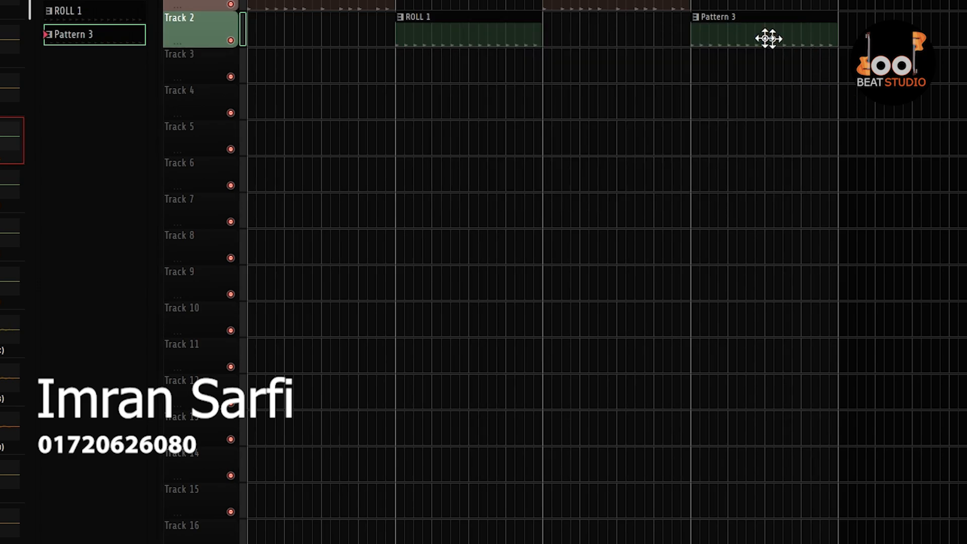
# Create the empty Pattern 4 and duplicate the Pattern 1 clip from bar 3 to bar 5 on Track 1.
pyautogui.press('F4')
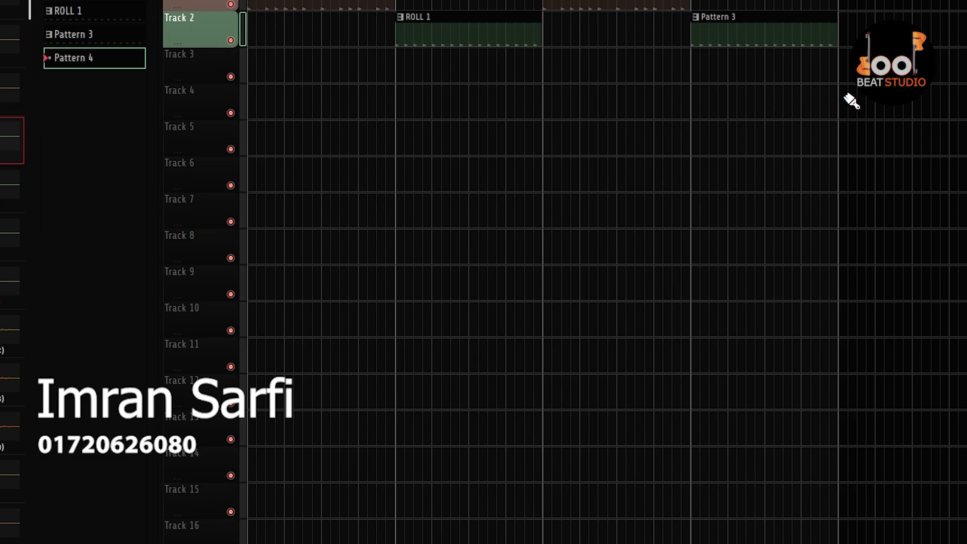
pyautogui.moveTo(602, 2); pyautogui.dragTo(896, 2)
pyautogui.hscroll(6, 642, 99)
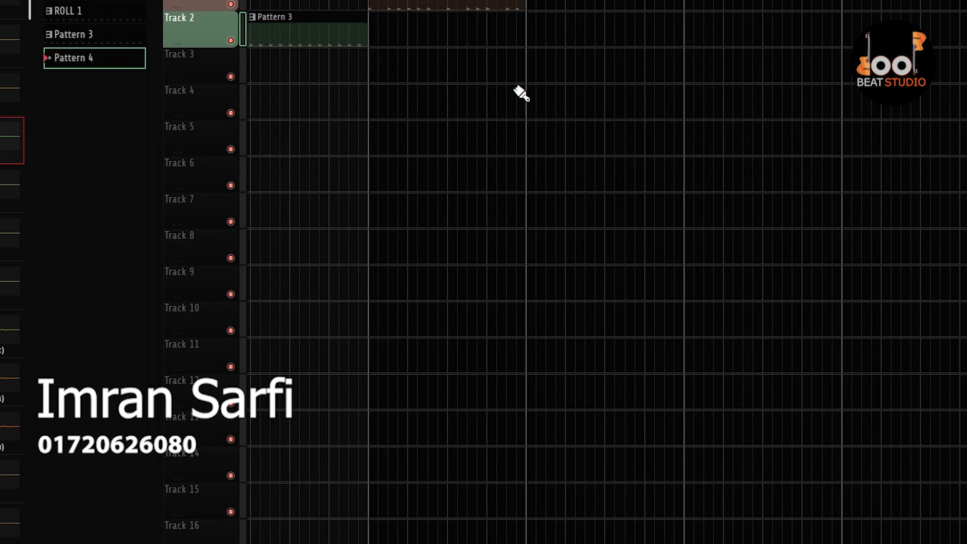
pyautogui.keyDown('ctrl'); pyautogui.scroll(-2, 521, 93); pyautogui.keyUp('ctrl')
pyautogui.keyDown('ctrl'); pyautogui.scroll(-3, 323, 113); pyautogui.keyUp('ctrl')
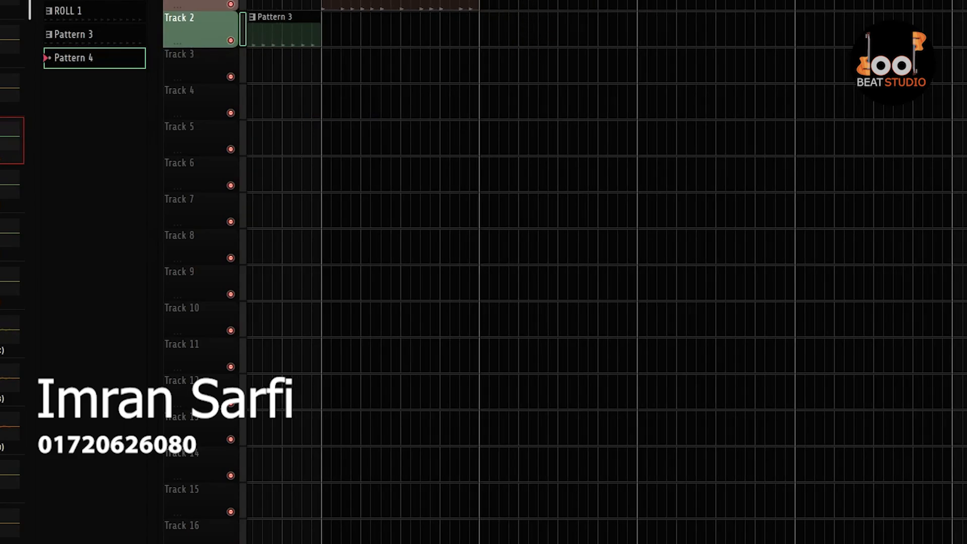
# In Pattern 4, add 808 Kick hits on steps 1, 2, 5 and 6 and 808 Snare hits on steps 3, 4, 7 and 8.
pyautogui.press('F6')
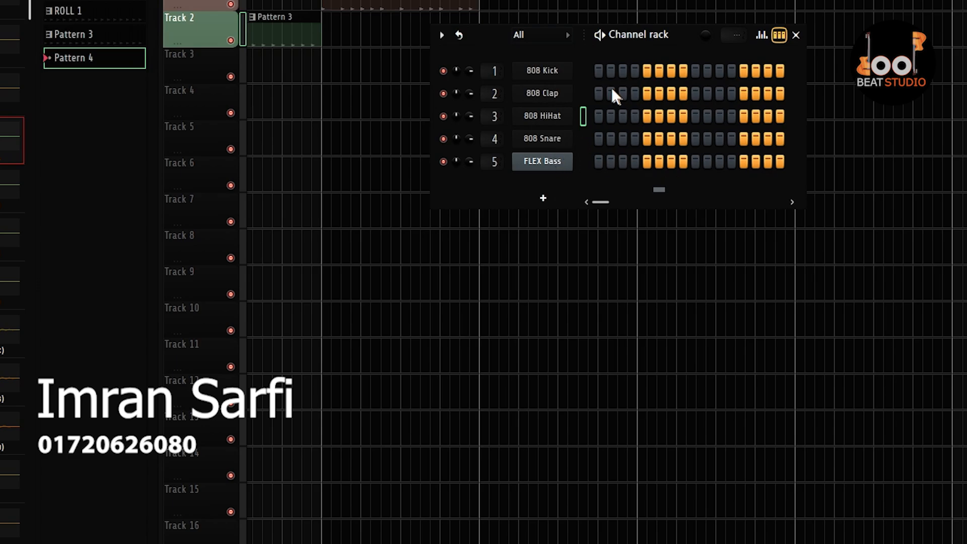
pyautogui.moveTo(598, 72); pyautogui.dragTo(610, 72)
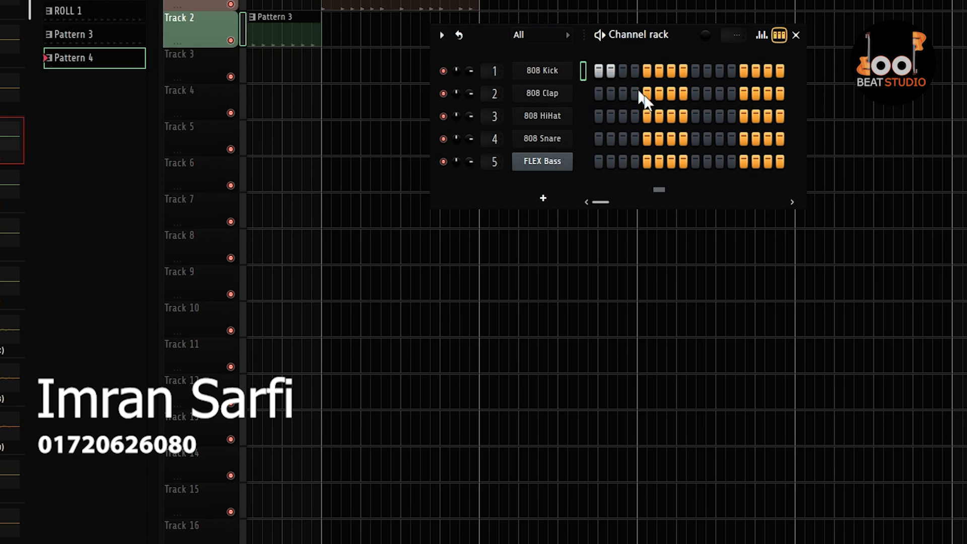
pyautogui.moveTo(623, 141); pyautogui.dragTo(633, 141)
pyautogui.click(647, 71)
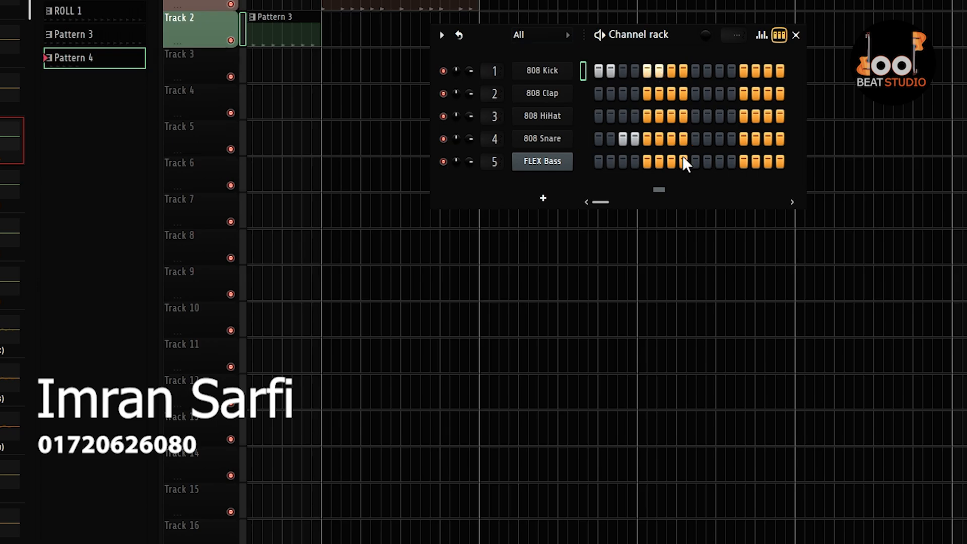
pyautogui.moveTo(675, 139); pyautogui.dragTo(683, 139)
# Add 808 Kick hits on steps 9, 10, 13 and 14 and 808 Snare hits on steps 11, 12, 15 and 16, and audition the pattern.
pyautogui.moveTo(695, 70); pyautogui.dragTo(707, 70)
pyautogui.moveTo(723, 139); pyautogui.dragTo(779, 140)
pyautogui.click(744, 72)
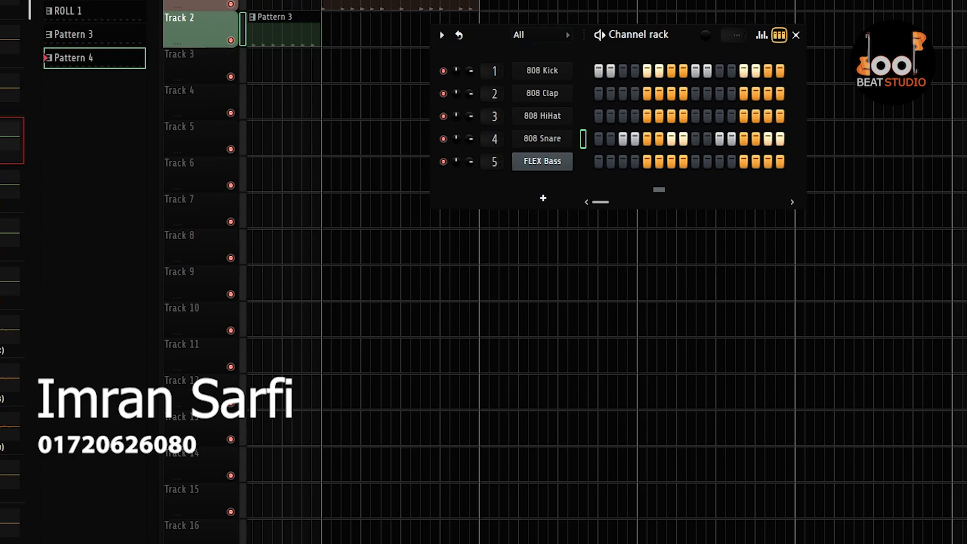
pyautogui.press('space')
pyautogui.press('space')
# In Pattern 4, add 808 HiHat hits on steps 1, 3, 4, 7 and 8 and an 808 Clap hit on step 6.
pyautogui.click(550, 123)
pyautogui.click(297, 367)
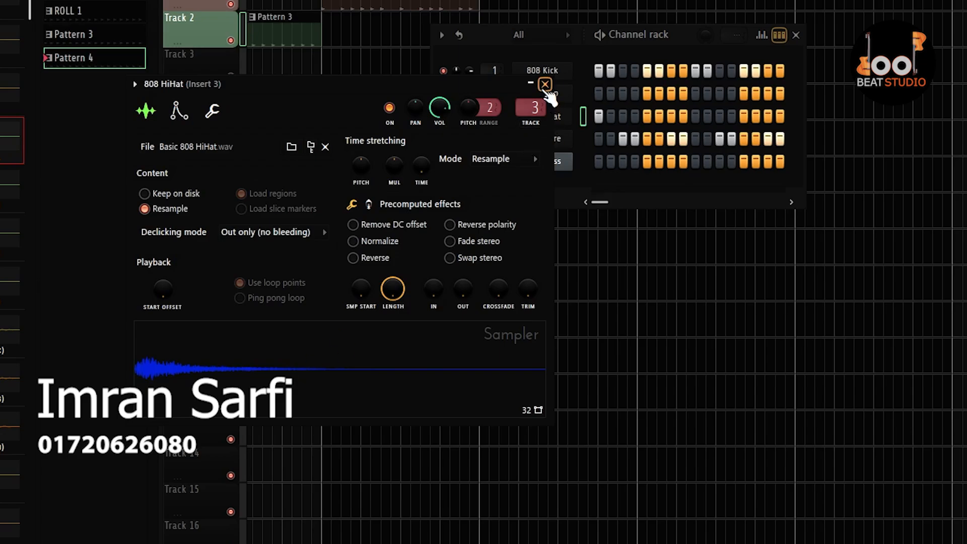
pyautogui.click(545, 84)
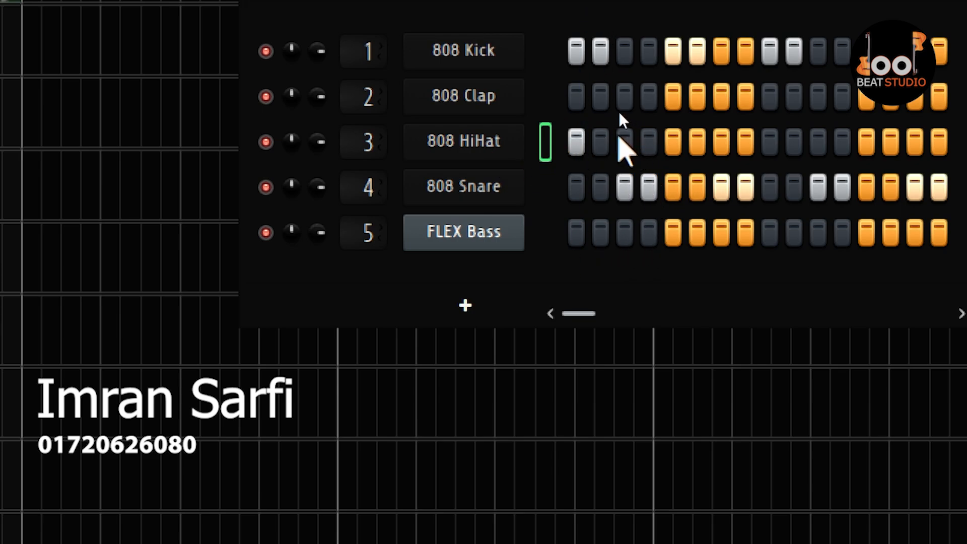
pyautogui.moveTo(625, 143); pyautogui.dragTo(647, 146)
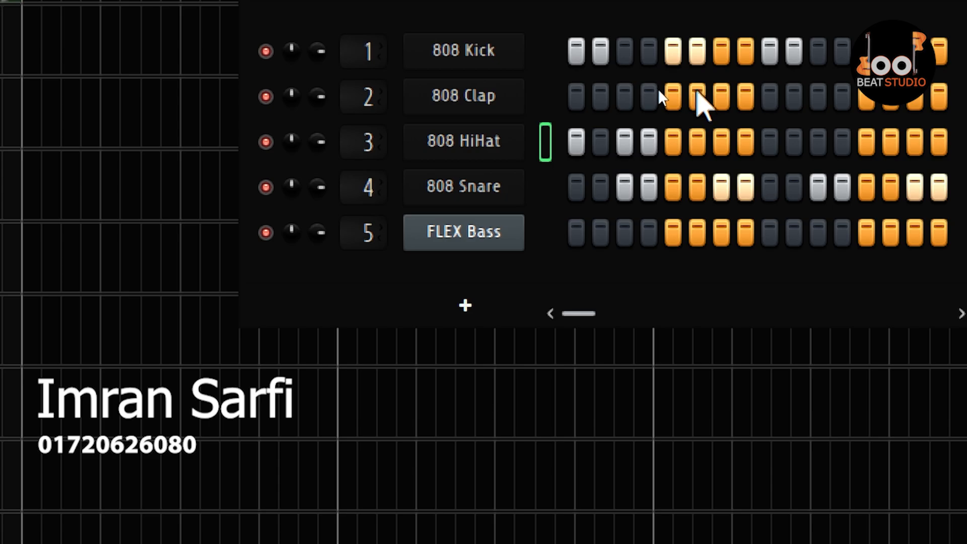
pyautogui.click(456, 97)
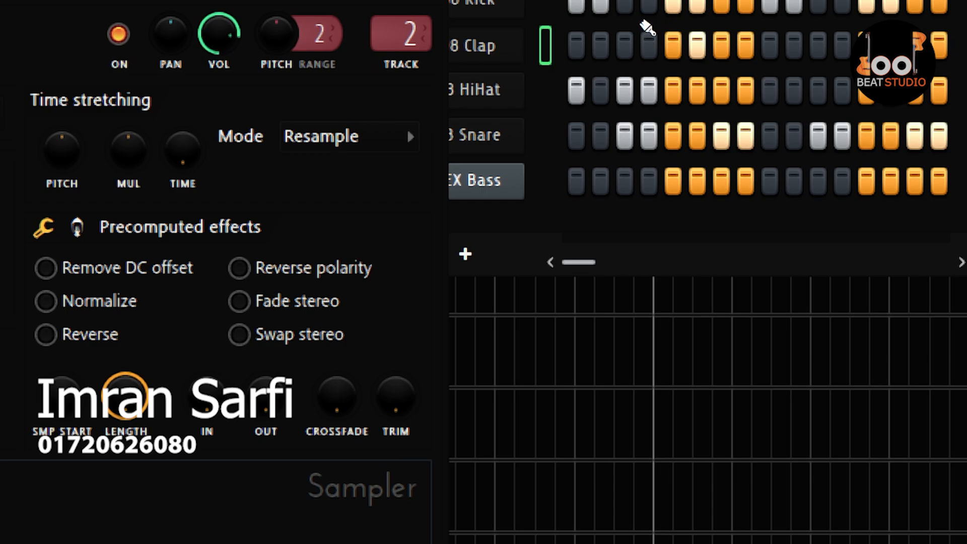
pyautogui.click(431, 34)
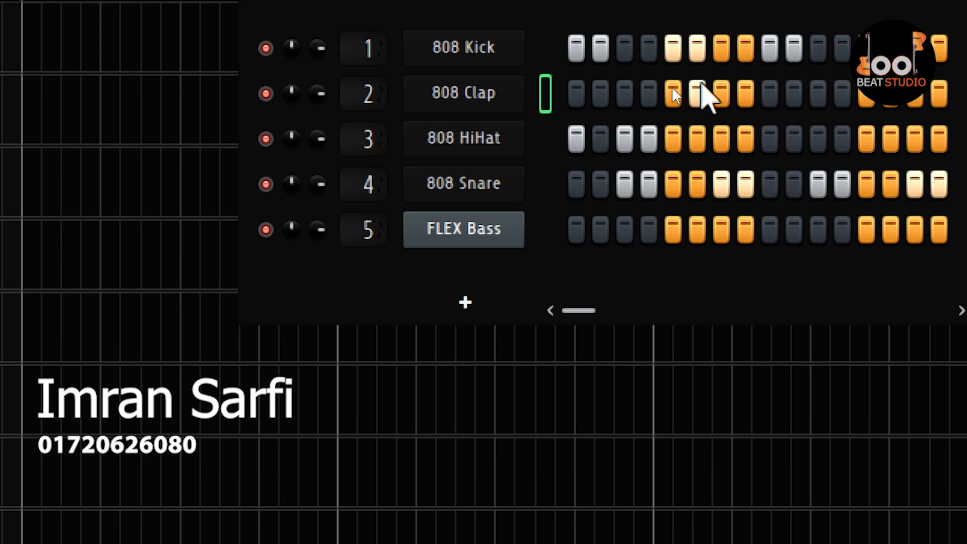
pyautogui.moveTo(724, 135); pyautogui.dragTo(739, 135)
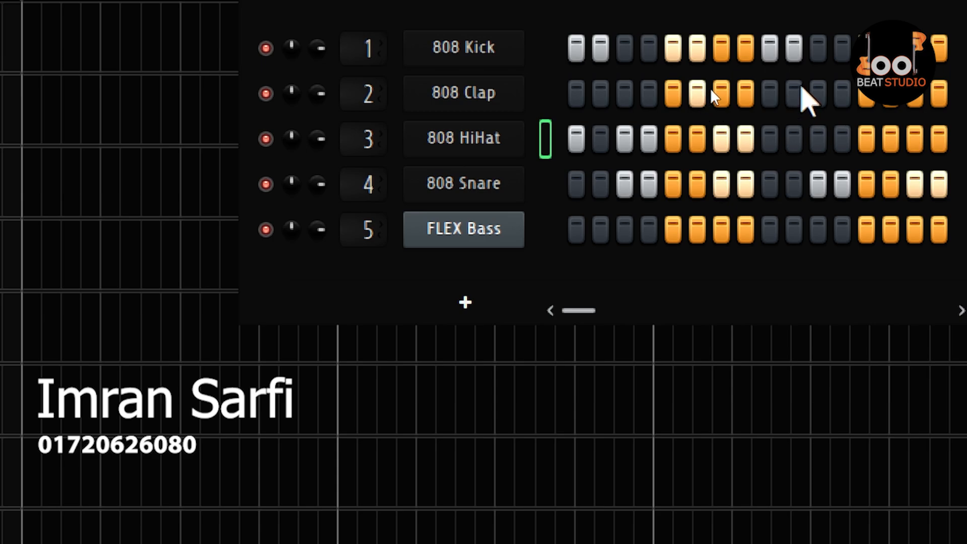
# Add 808 Clap hits on steps 10 and 14 and 808 HiHat hits on steps 11, 12, 15 and 16 in Pattern 4.
pyautogui.click(795, 93)
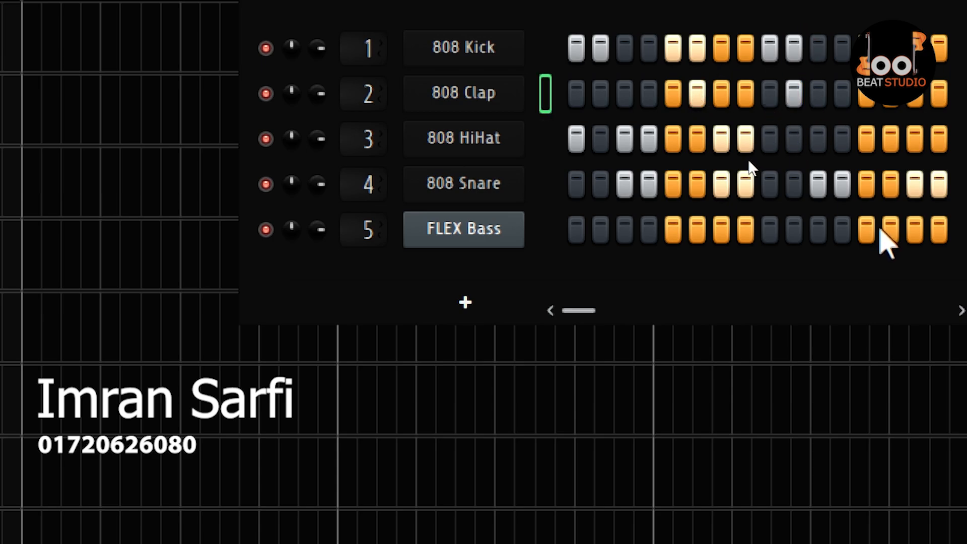
pyautogui.moveTo(819, 148); pyautogui.dragTo(837, 146)
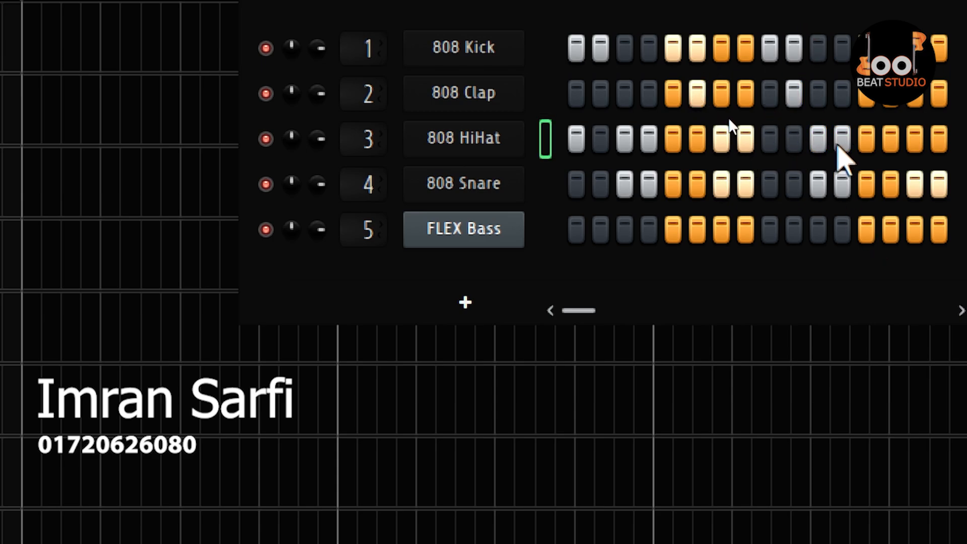
pyautogui.click(892, 89)
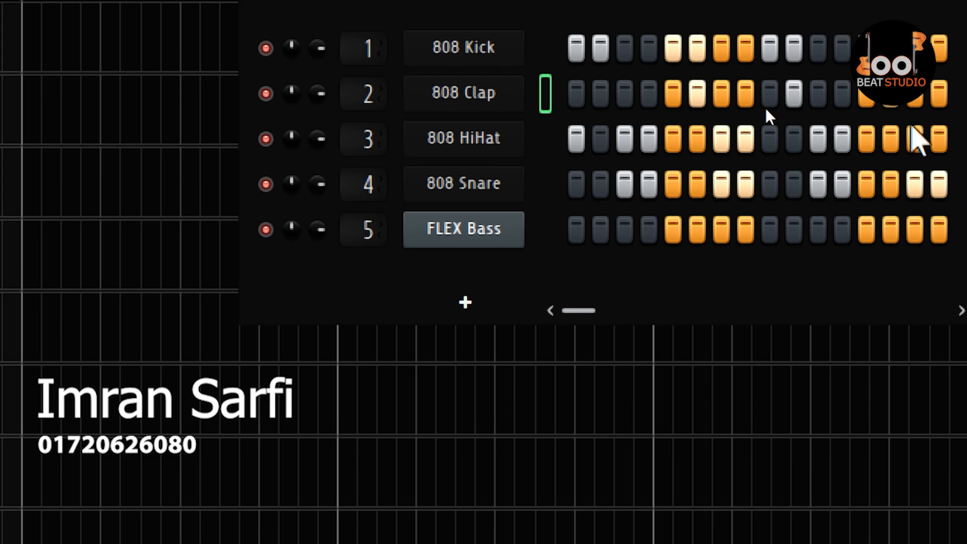
pyautogui.moveTo(914, 136); pyautogui.dragTo(942, 146)
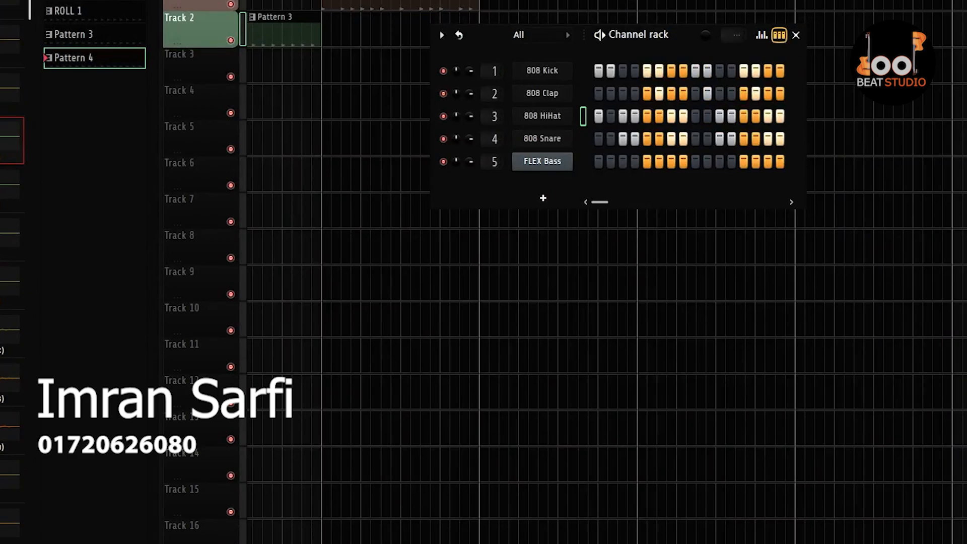
# Audition Pattern 4, close the channel rack, and place a Pattern 4 clip at bar 6 on Track 2.
pyautogui.press('space')
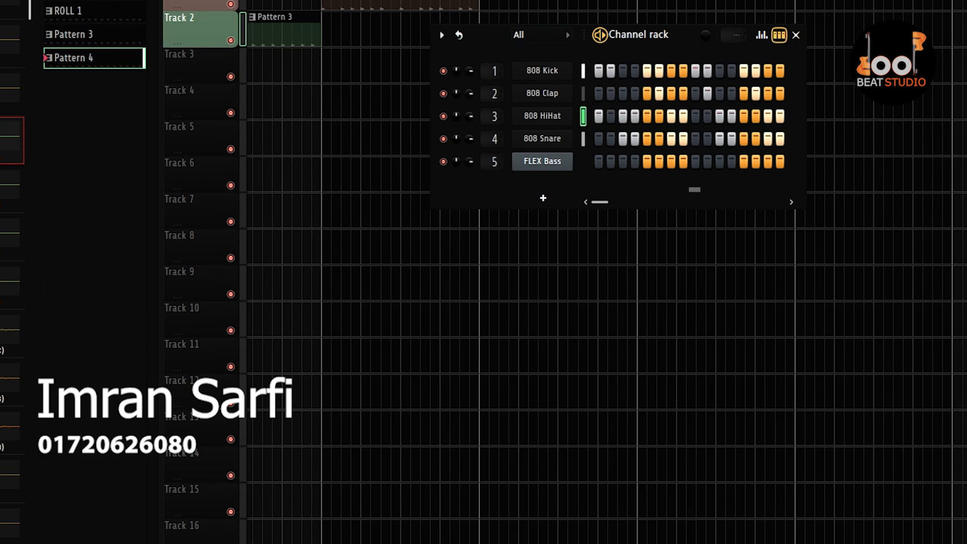
pyautogui.click(796, 34)
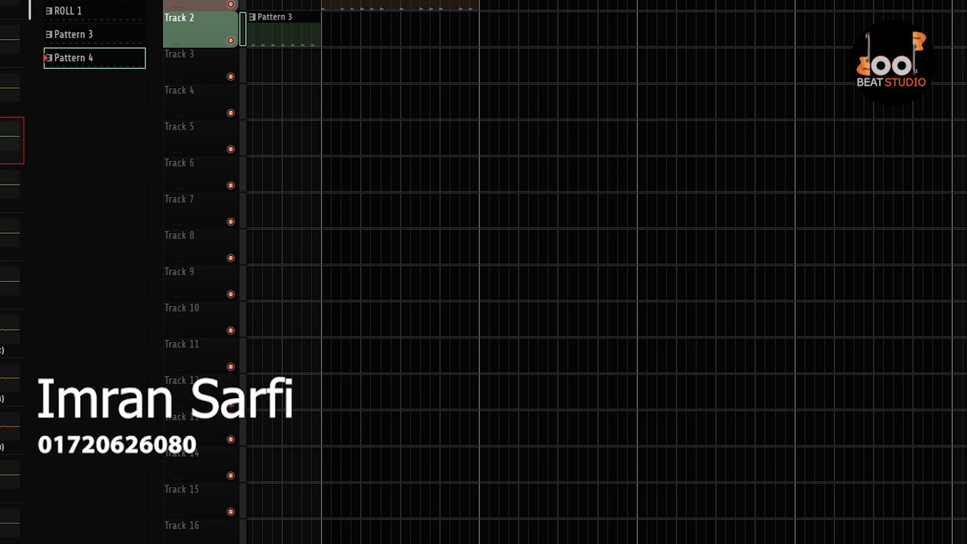
pyautogui.click(503, 43)
pyautogui.scroll(5, 505, 158)
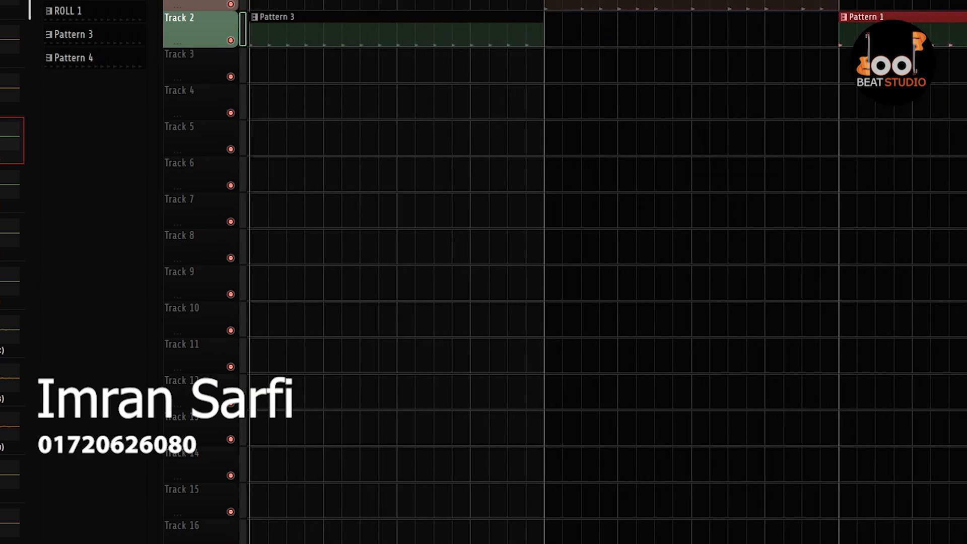
pyautogui.scroll(-5, 713, 141)
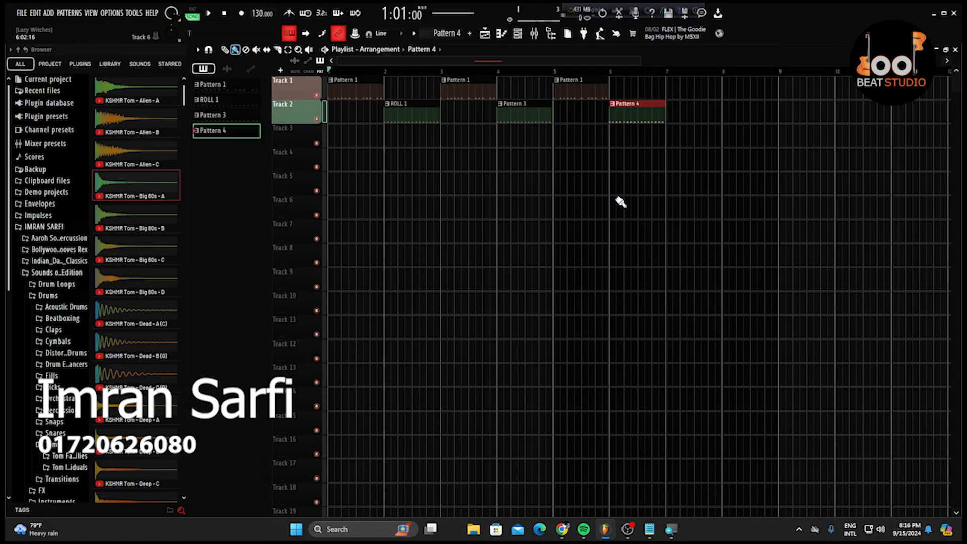
# Play the start of the arrangement, deselect the Pattern 4 clip, and review Pattern 4's steps in the channel rack.
pyautogui.press('space')
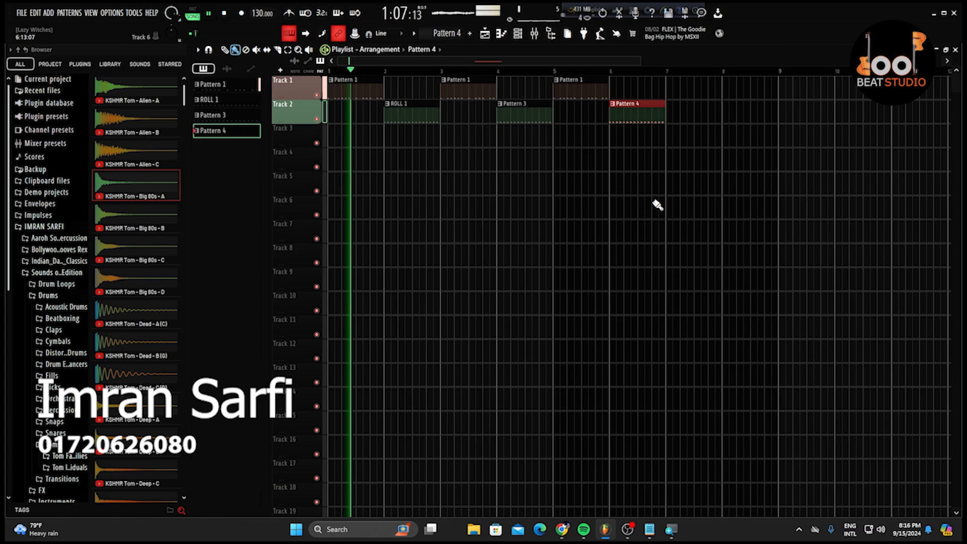
pyautogui.press('space')
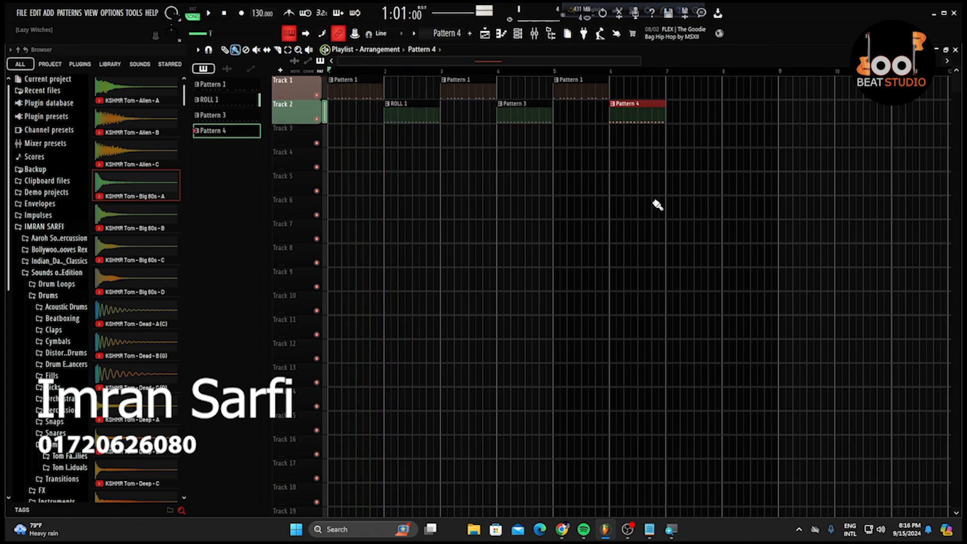
pyautogui.rightClick(662, 205)
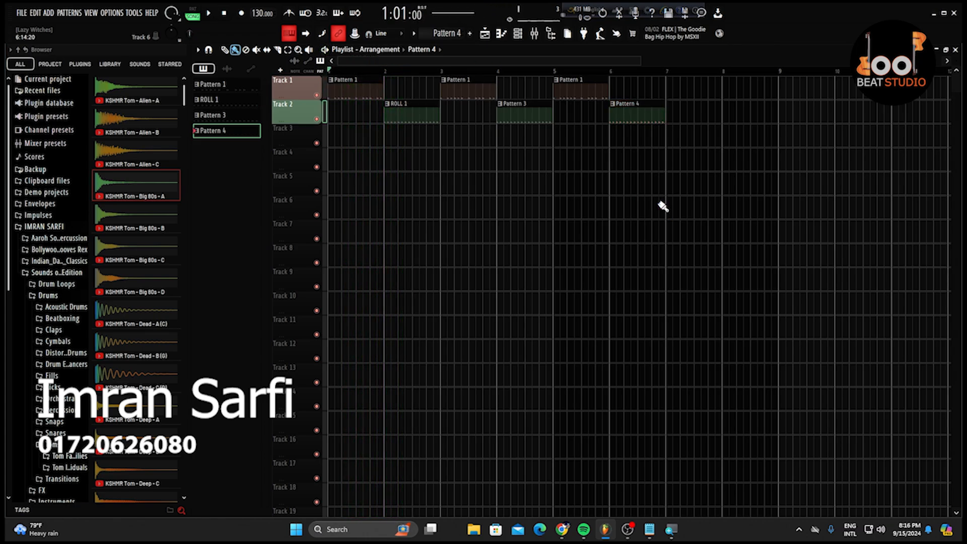
pyautogui.click(521, 36)
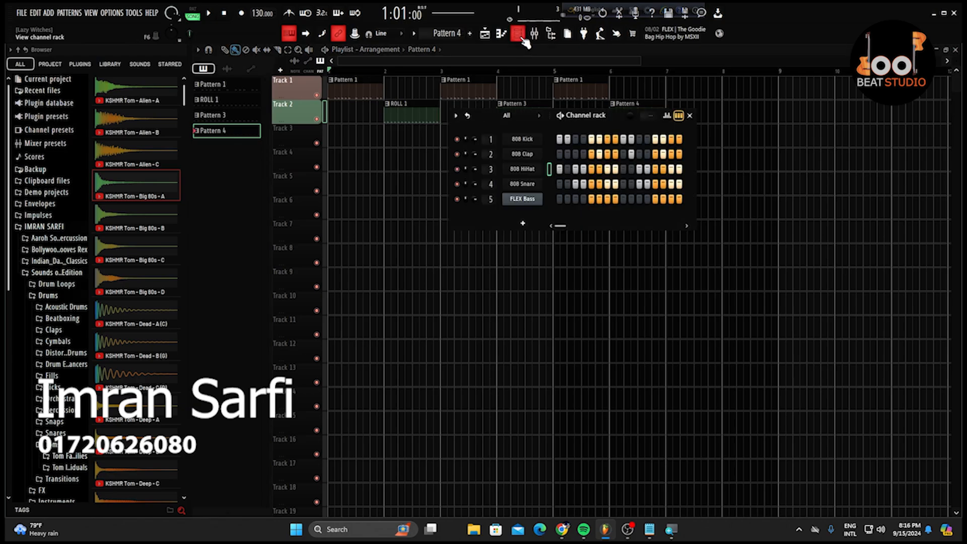
pyautogui.click(690, 116)
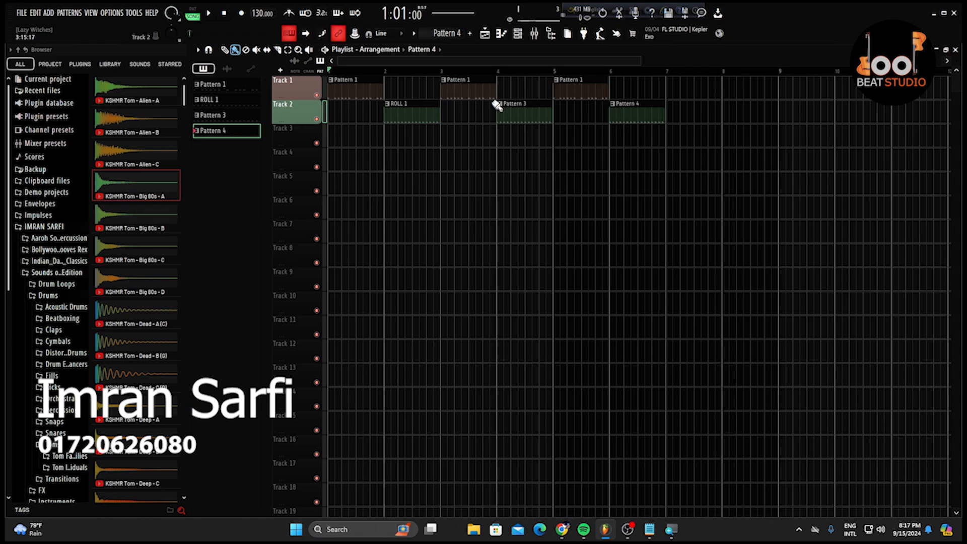
# Create the empty Pattern 5 and add the KSHMR Tom - Big 80s - D sample as a channel below 808 Snare.
pyautogui.click(519, 35)
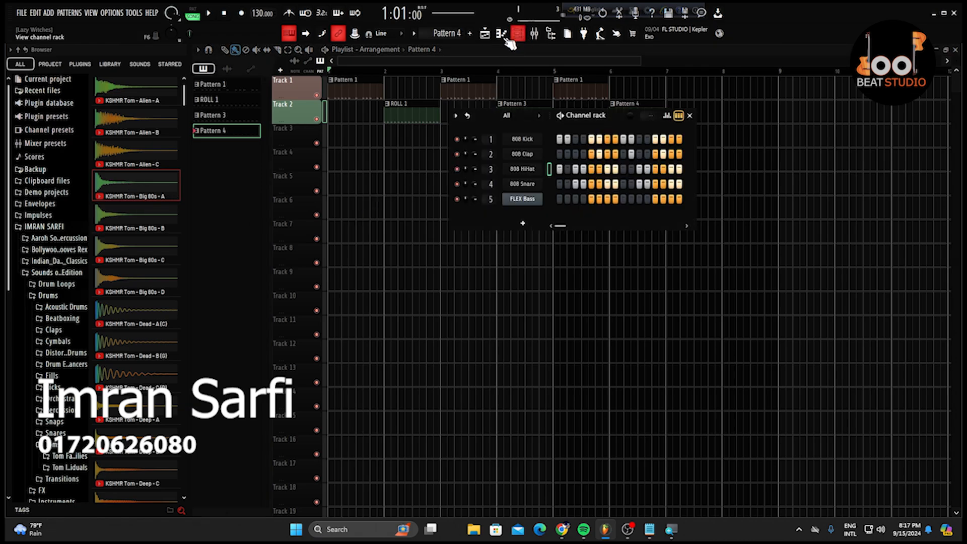
pyautogui.click(470, 33)
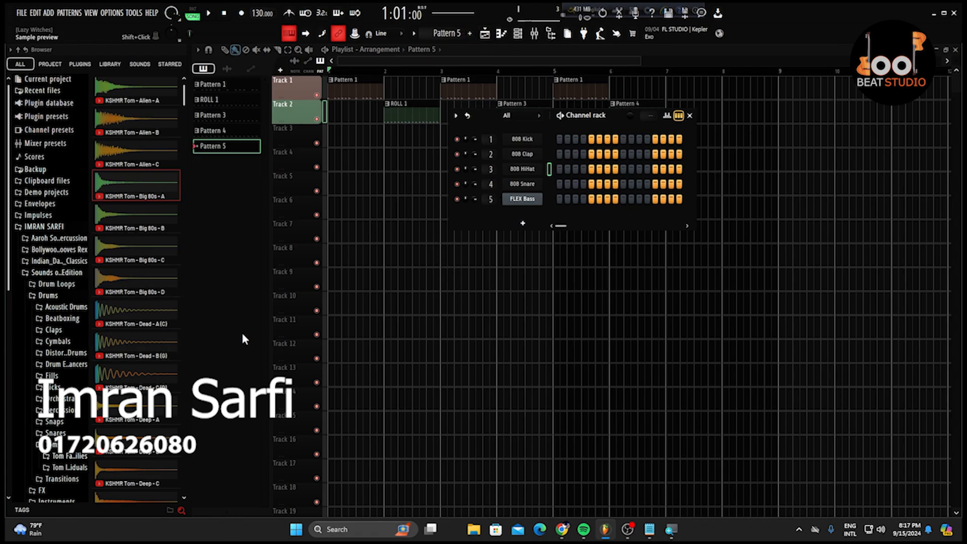
pyautogui.click(137, 281)
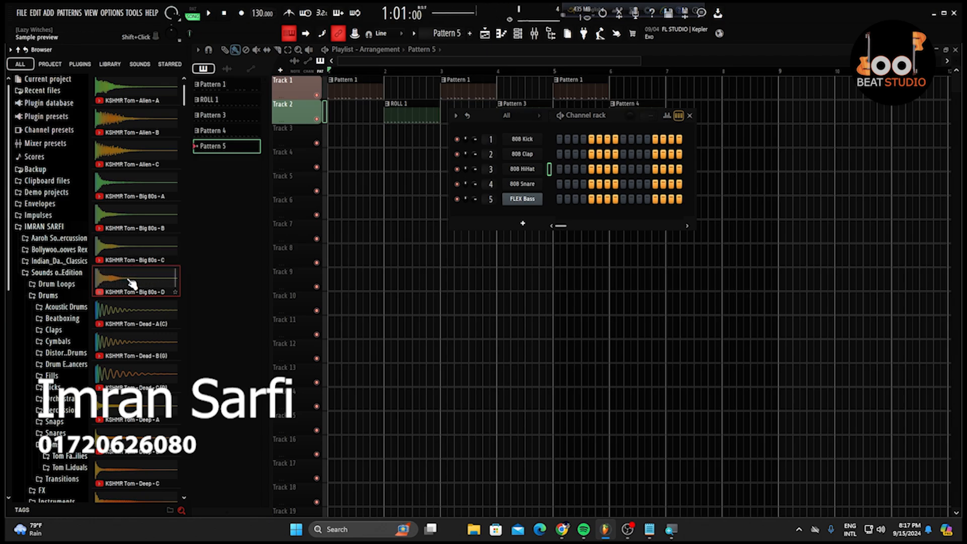
pyautogui.click(121, 281)
pyautogui.moveTo(121, 281); pyautogui.dragTo(533, 194)
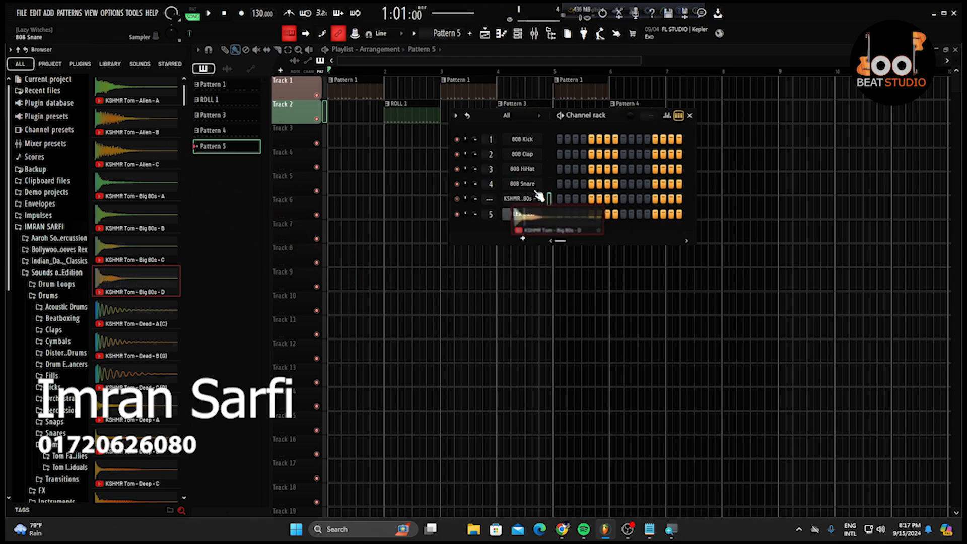
# Audition the KSHMR Tom samples in the browser, including Dead - A, Deep - B, Deep - C, Droplet - B and Droplet - C.
pyautogui.click(136, 325)
pyautogui.scroll(-3, 136, 322)
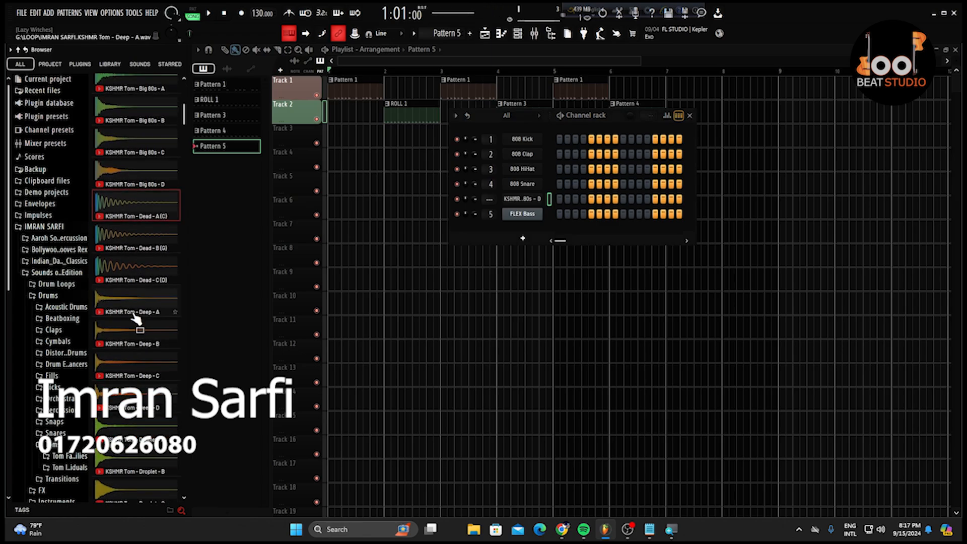
pyautogui.click(132, 341)
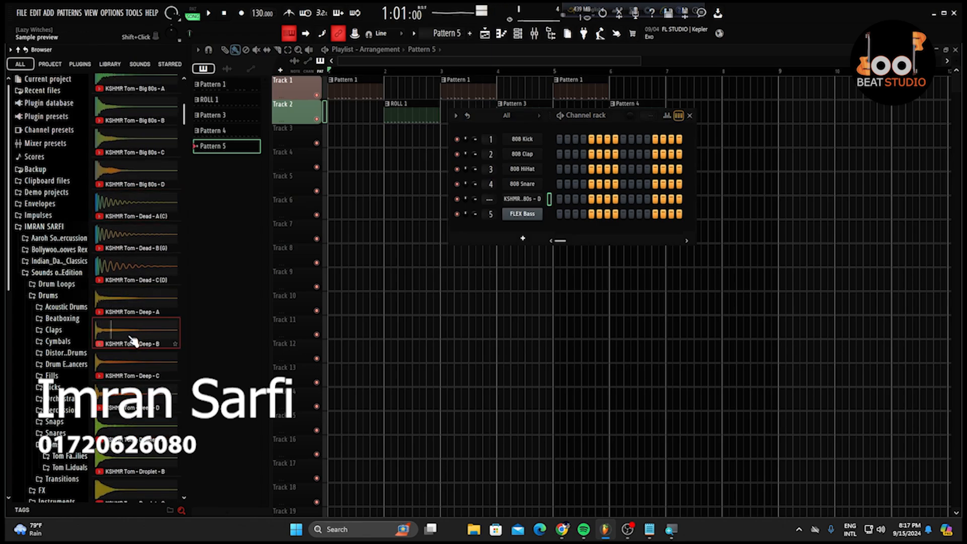
pyautogui.click(135, 372)
pyautogui.scroll(-5, 130, 308)
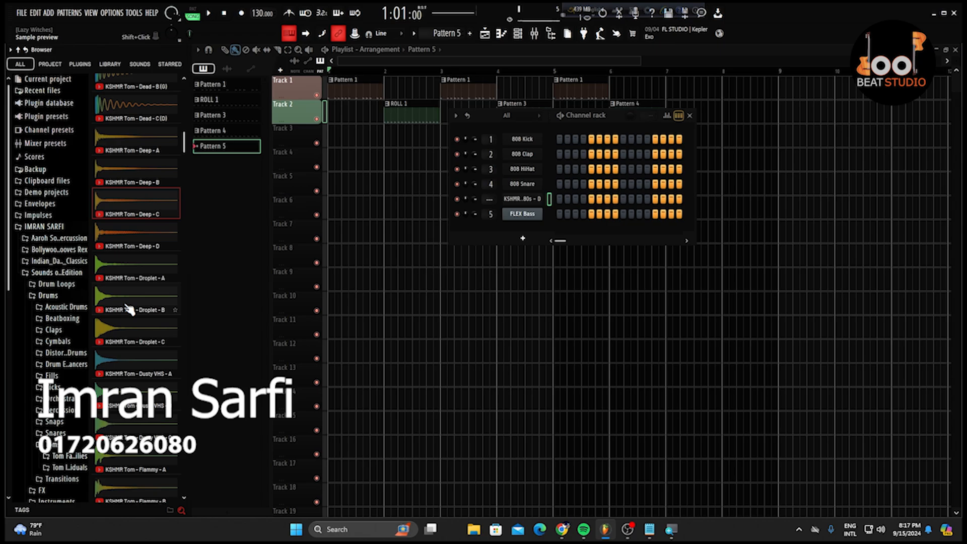
pyautogui.click(130, 308)
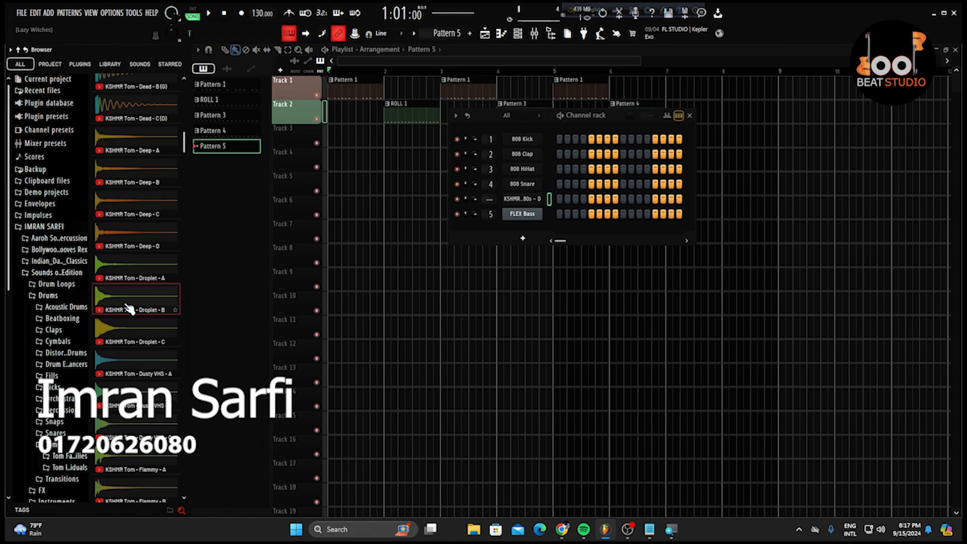
pyautogui.click(132, 330)
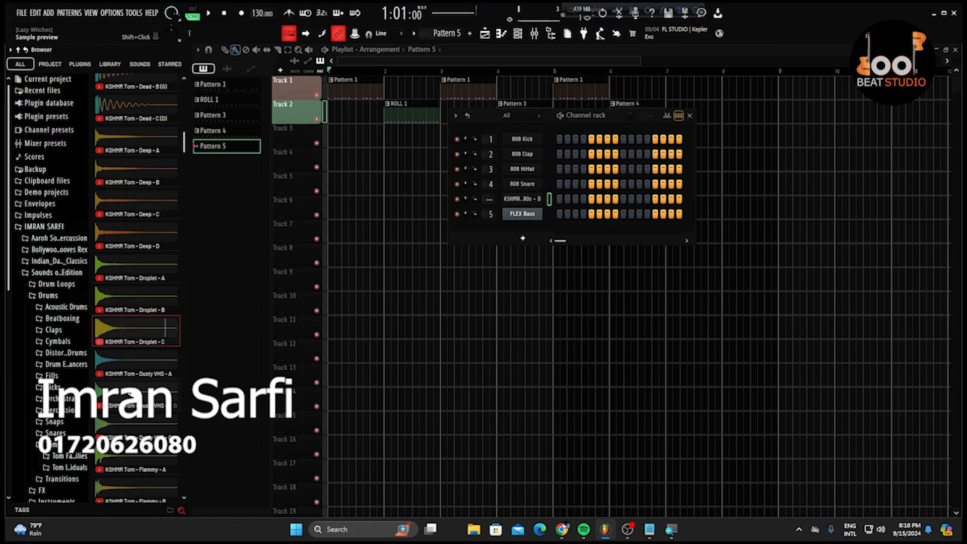
# Add the KSHMR Tom - Dusty VHS - B and Dusty VHS - C samples as channels below Big 80s - D, auditioning neighbouring toms.
pyautogui.click(131, 394)
pyautogui.click(126, 331)
pyautogui.click(124, 395)
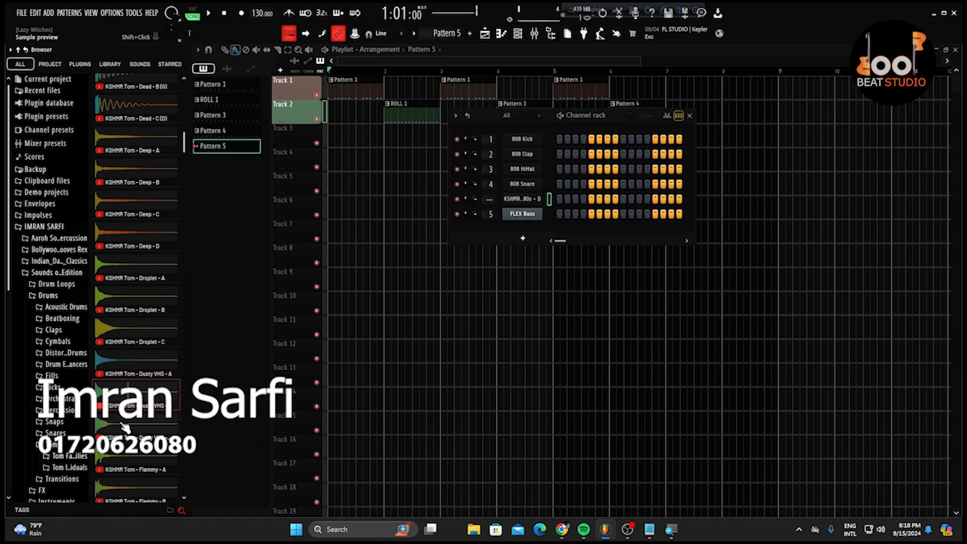
pyautogui.click(125, 424)
pyautogui.moveTo(121, 398); pyautogui.dragTo(534, 208)
pyautogui.click(128, 466)
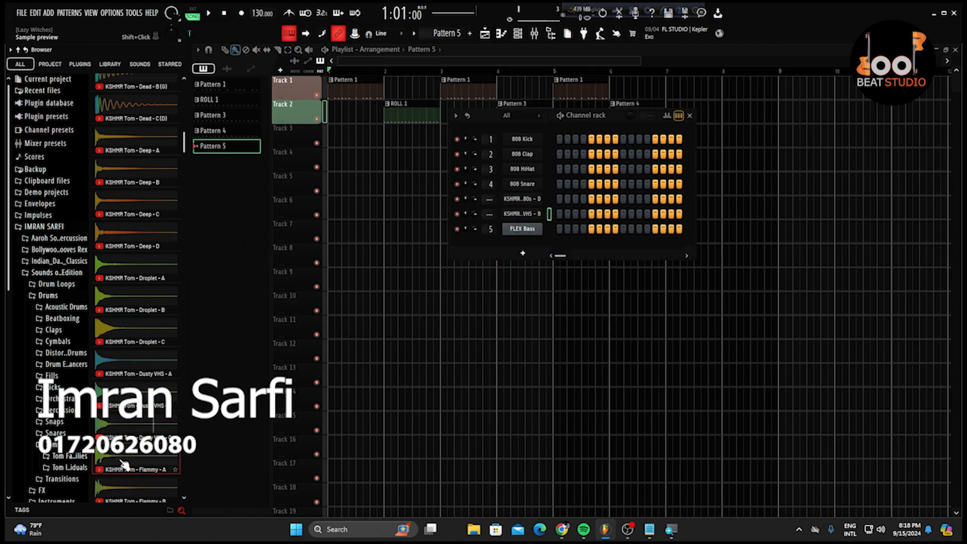
pyautogui.moveTo(130, 426); pyautogui.dragTo(536, 223)
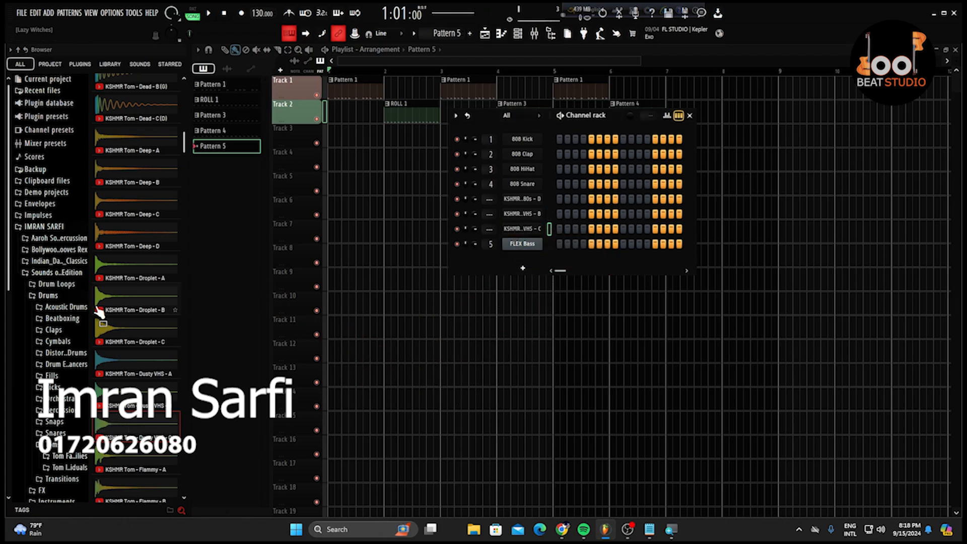
pyautogui.click(127, 301)
pyautogui.click(128, 327)
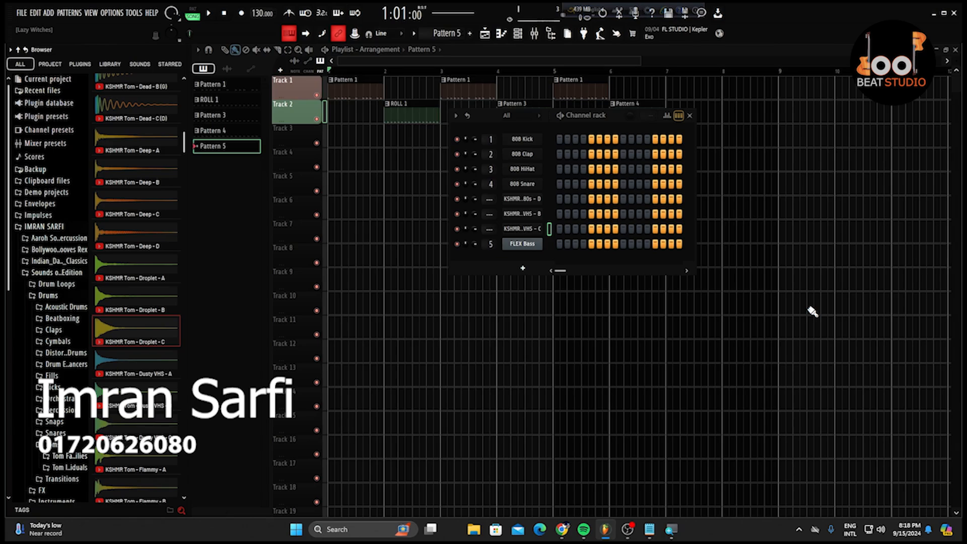
# Switch to the Notepad file New Text Document (2).txt, add the fourth line "1 2 1 2-1 2 1 2", and return to FL Studio.
pyautogui.click(650, 529)
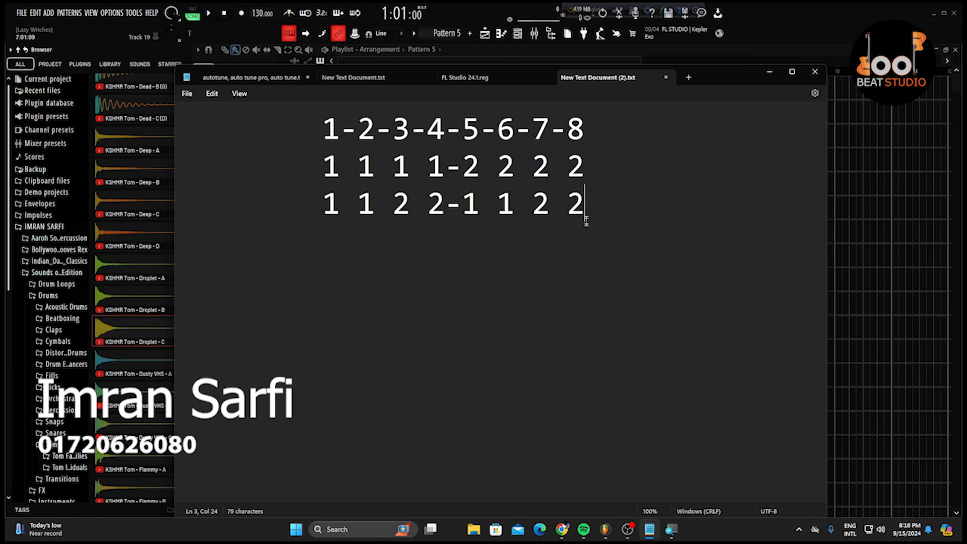
pyautogui.press('Return')
pyautogui.write('1')
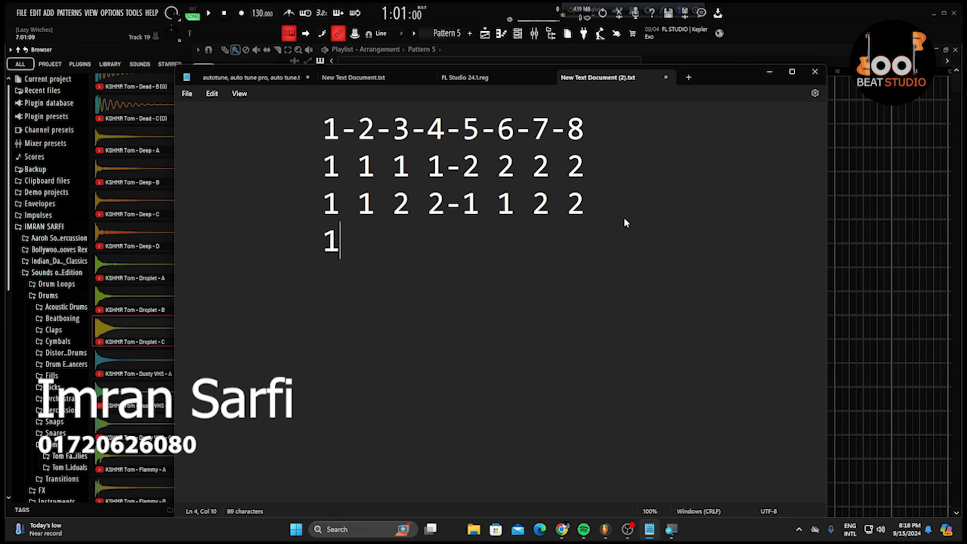
pyautogui.write(' 2 1')
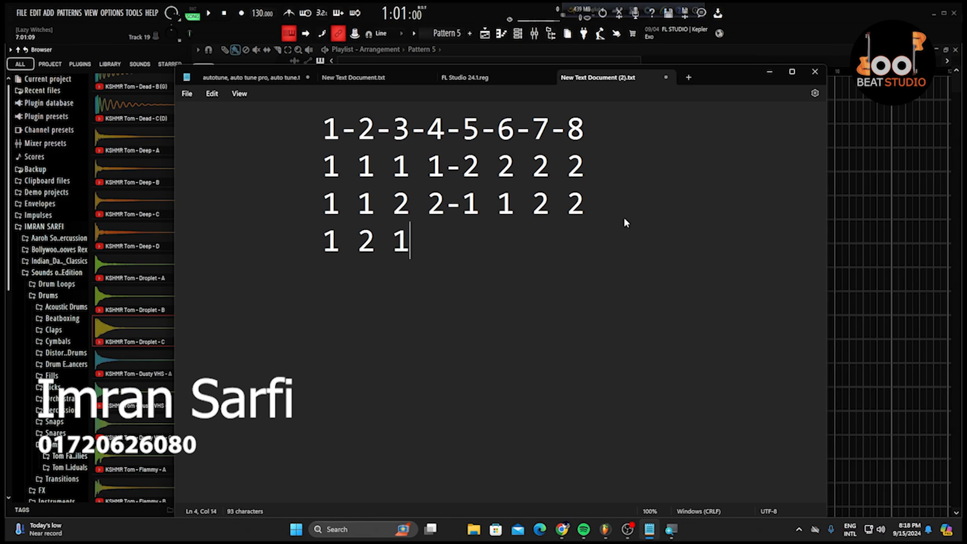
pyautogui.write('2')
pyautogui.press('BackSpace')
pyautogui.write('2-1')
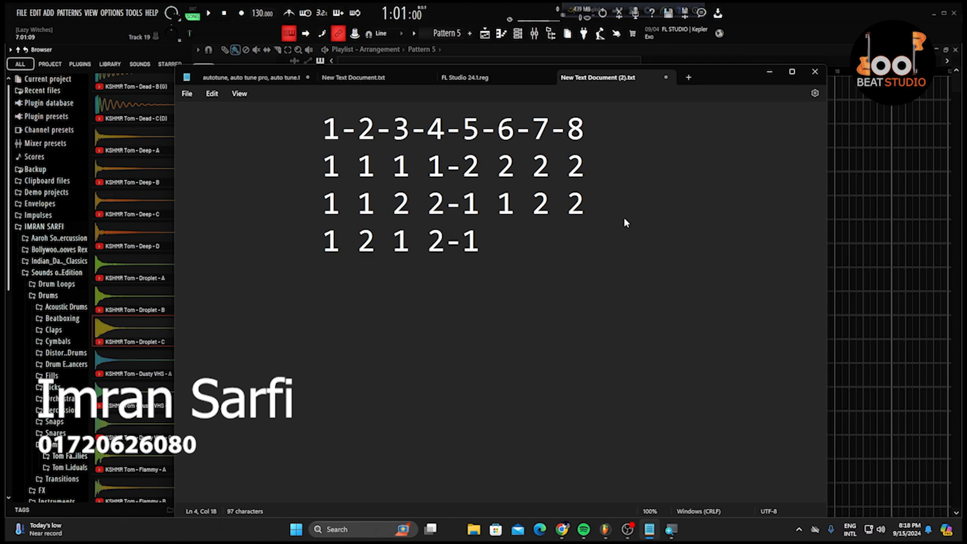
pyautogui.write(' 2')
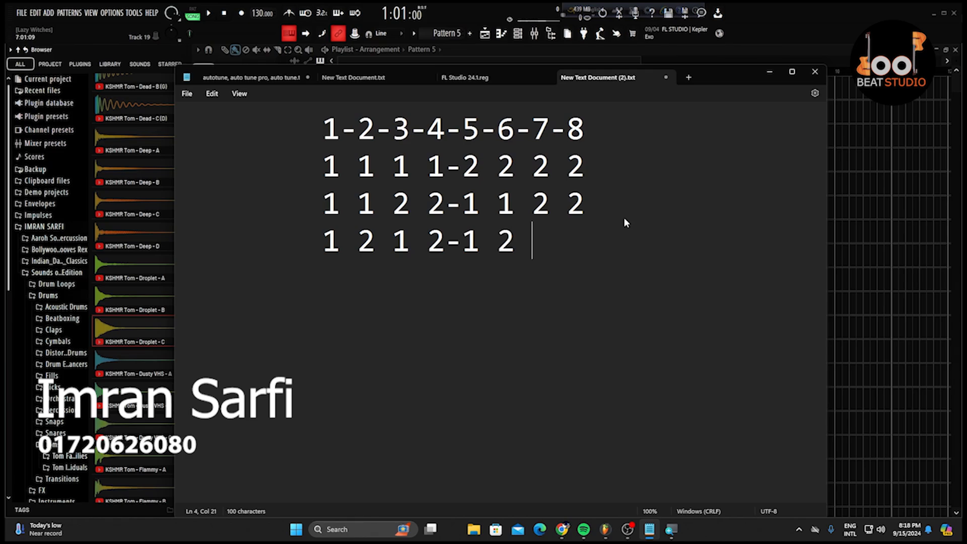
pyautogui.write(' 1 3')
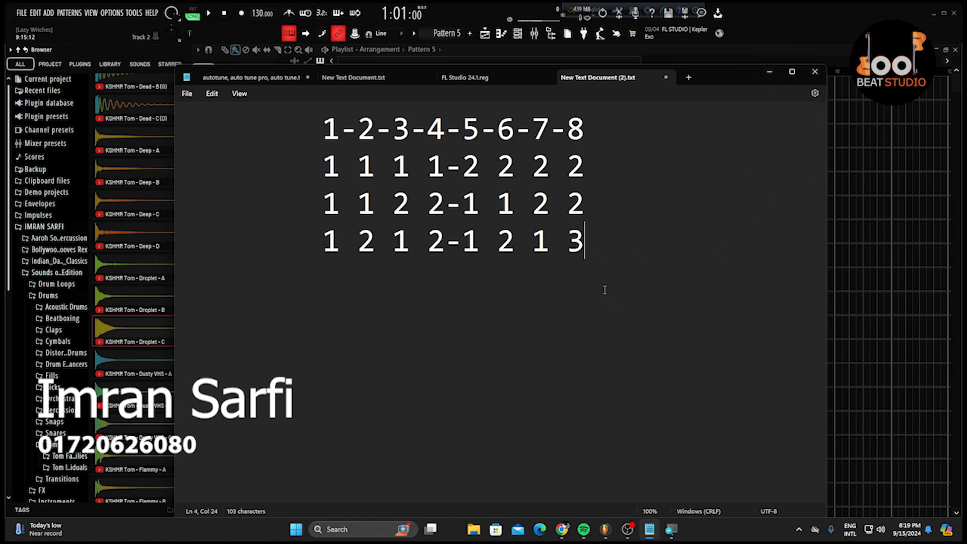
pyautogui.press('BackSpace')
pyautogui.write('2')
pyautogui.click(772, 75)
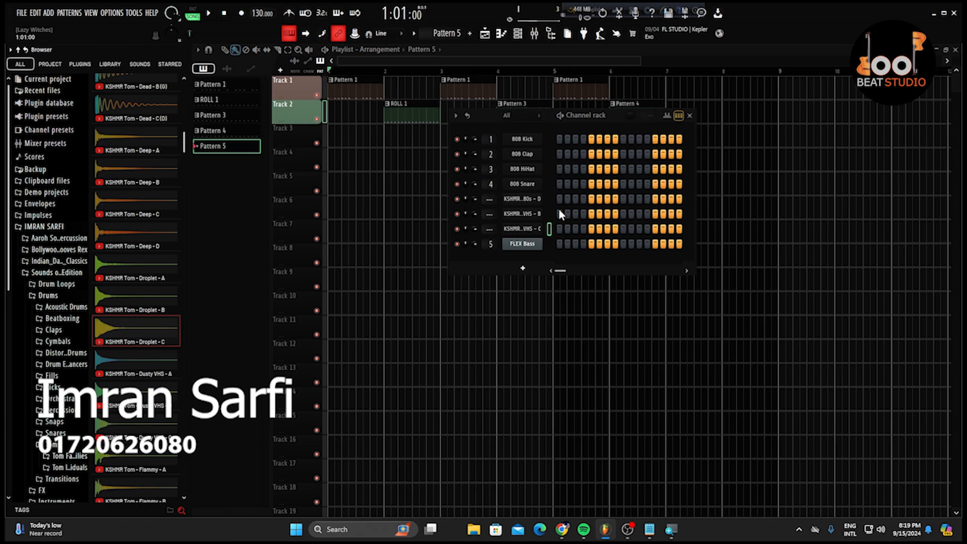
# In Pattern 5, place 808 Kick hits on steps 1 and 3, 808 Clap on step 2 and 808 Snare on step 4.
pyautogui.click(566, 140)
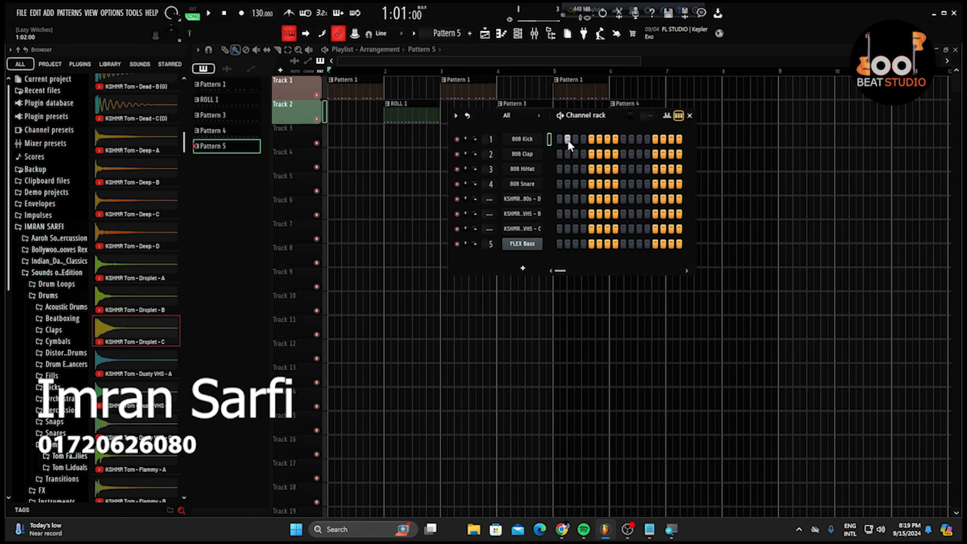
pyautogui.rightClick(565, 140)
pyautogui.click(565, 139)
pyautogui.rightClick(564, 140)
pyautogui.click(584, 185)
# Place 808 Kick on step 5, the Dusty VHS - B tom on 6, the Dusty VHS - C tom on 7 and 808 Snare on 8.
pyautogui.click(593, 140)
pyautogui.click(593, 199)
pyautogui.click(599, 214)
pyautogui.click(607, 229)
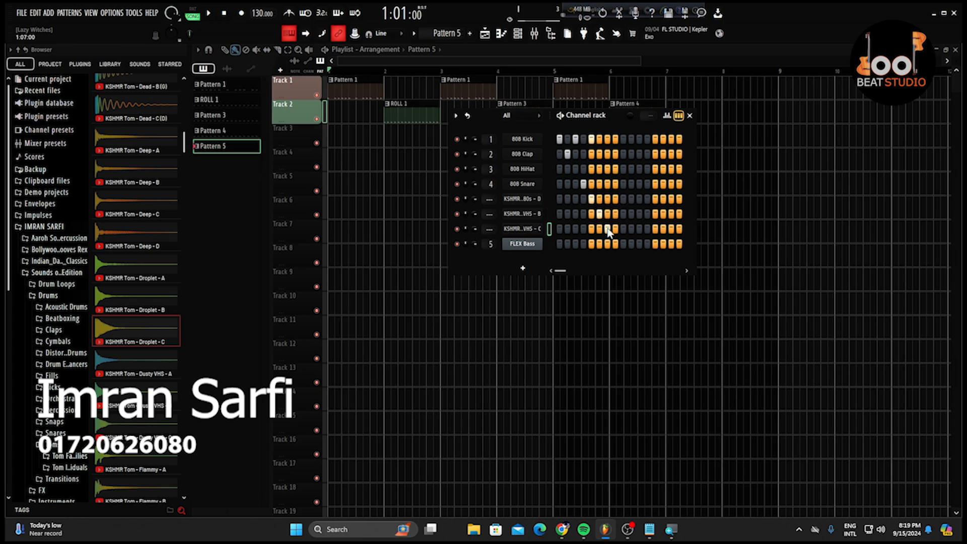
pyautogui.click(592, 199)
# Place 808 Clap on step 9, 808 Kick on step 10, 808 Snare on step 11 and the Big 80s - D tom on step 12.
pyautogui.click(622, 153)
pyautogui.click(632, 139)
pyautogui.click(640, 184)
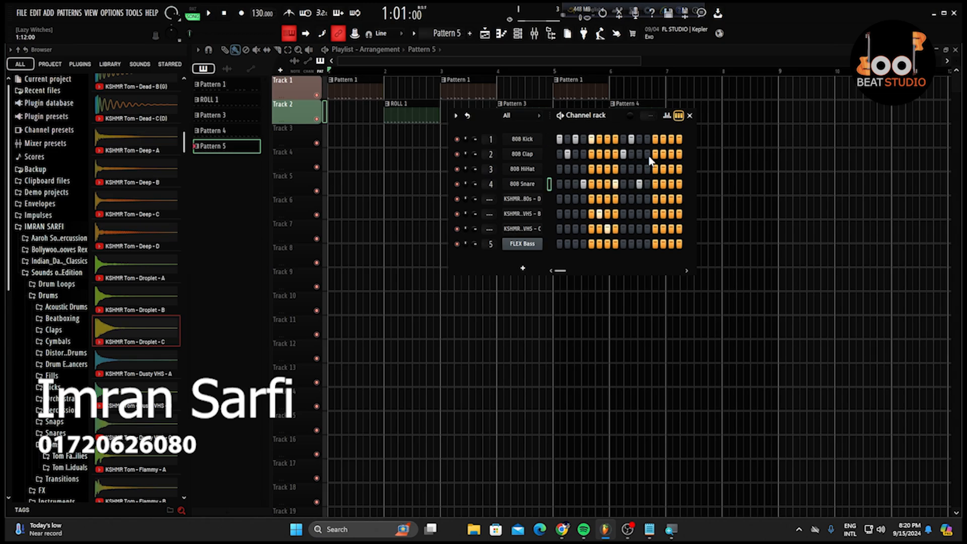
pyautogui.click(647, 199)
# Place the Dusty VHS - B tom on steps 13 and 15, 808 Snare on step 14 and 808 Kick on steps 15 and 16.
pyautogui.click(655, 214)
pyautogui.click(663, 184)
pyautogui.click(672, 216)
pyautogui.click(671, 139)
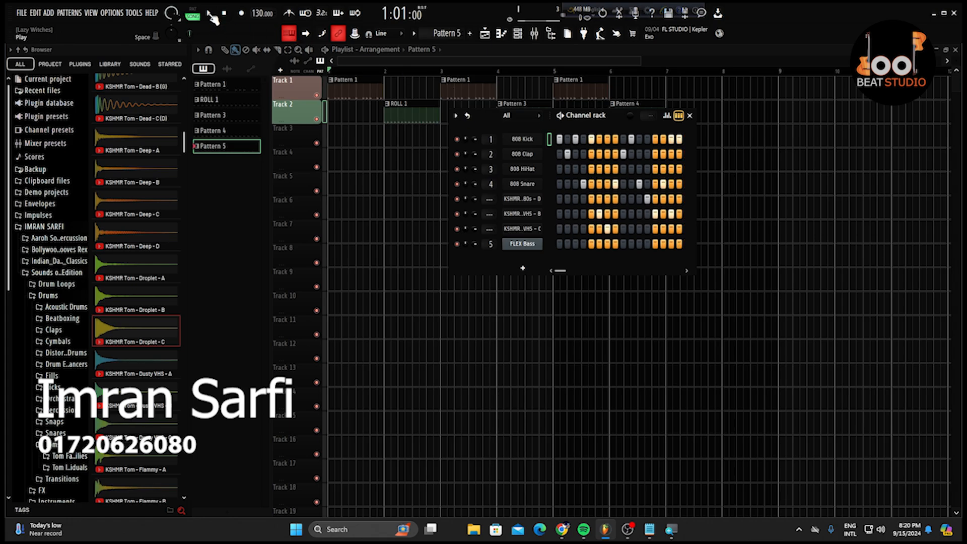
# Switch to pattern mode, audition Pattern 5 twice, and close the channel rack.
pyautogui.click(192, 13)
pyautogui.click(210, 15)
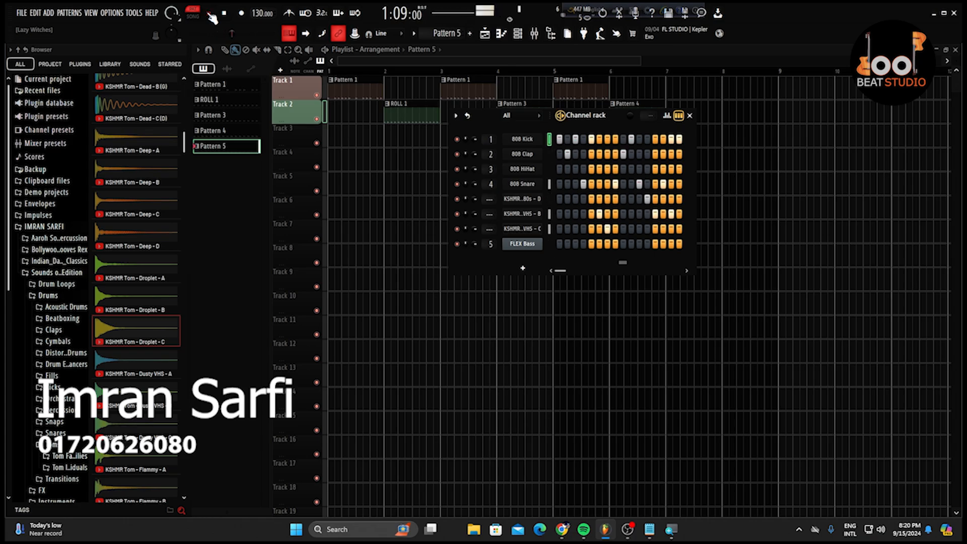
pyautogui.click(209, 15)
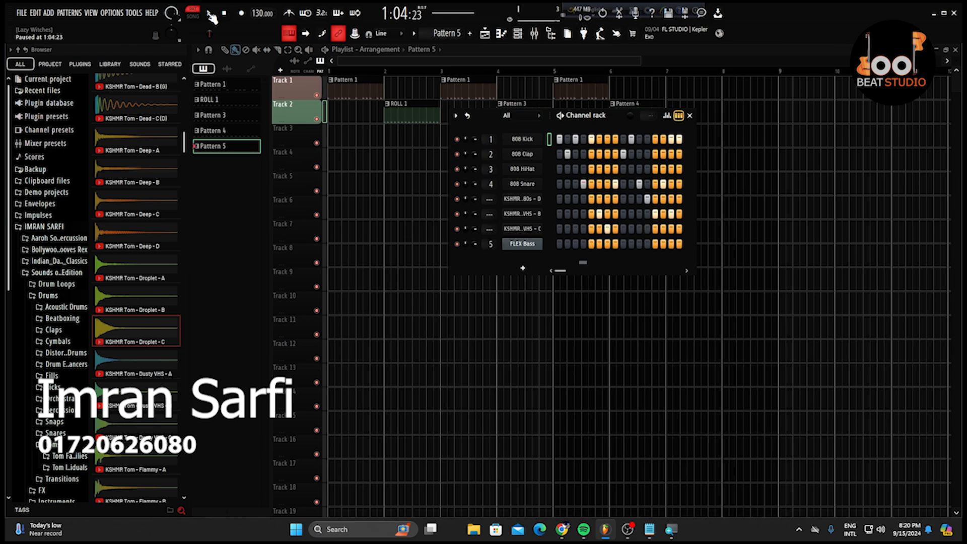
pyautogui.click(210, 15)
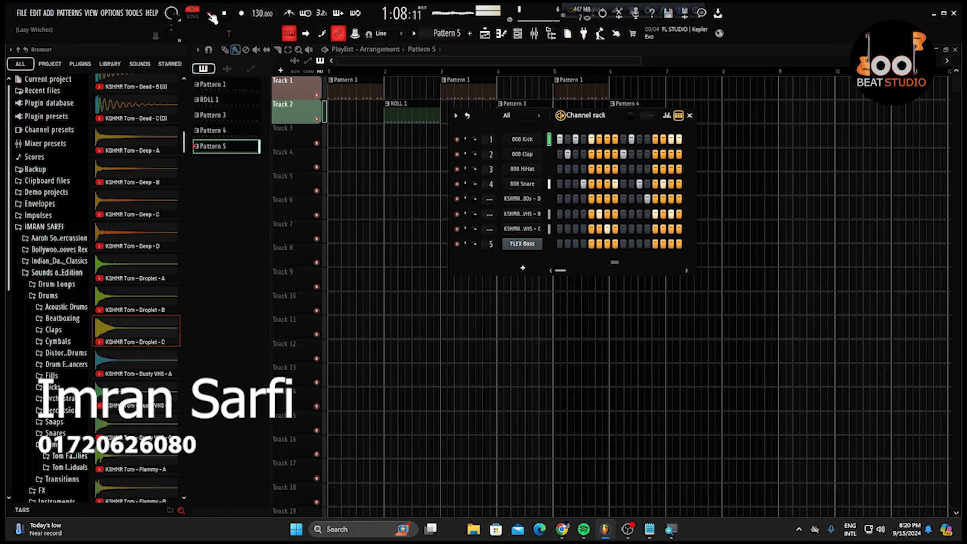
pyautogui.click(210, 15)
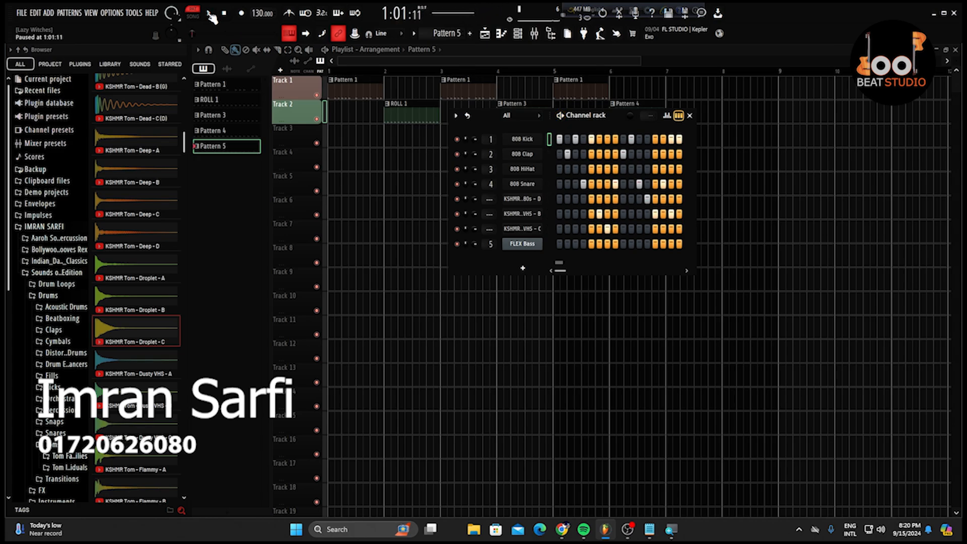
pyautogui.click(690, 115)
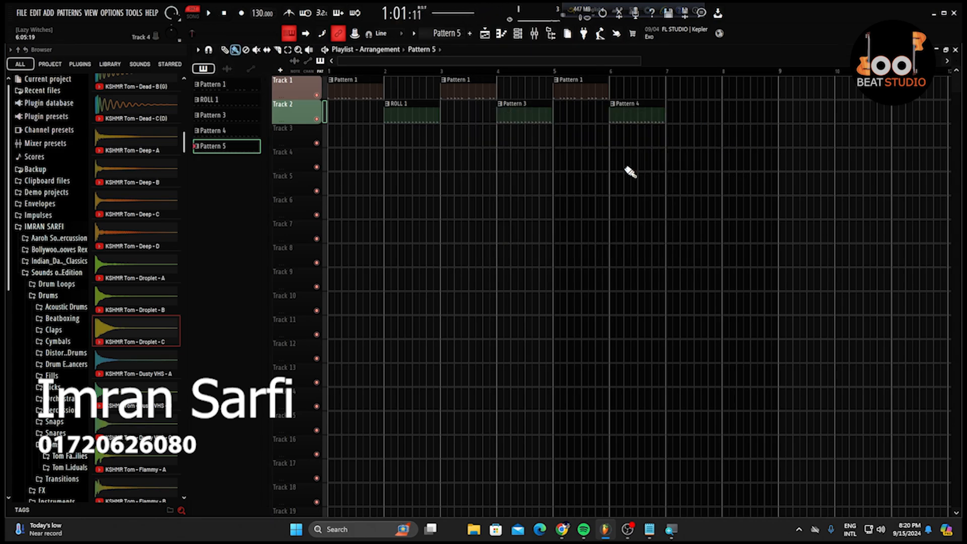
# Place a Pattern 1 clip at bar 7 on Track 1 and a Pattern 5 clip at bar 8 on Track 2.
pyautogui.click(568, 90)
pyautogui.click(677, 93)
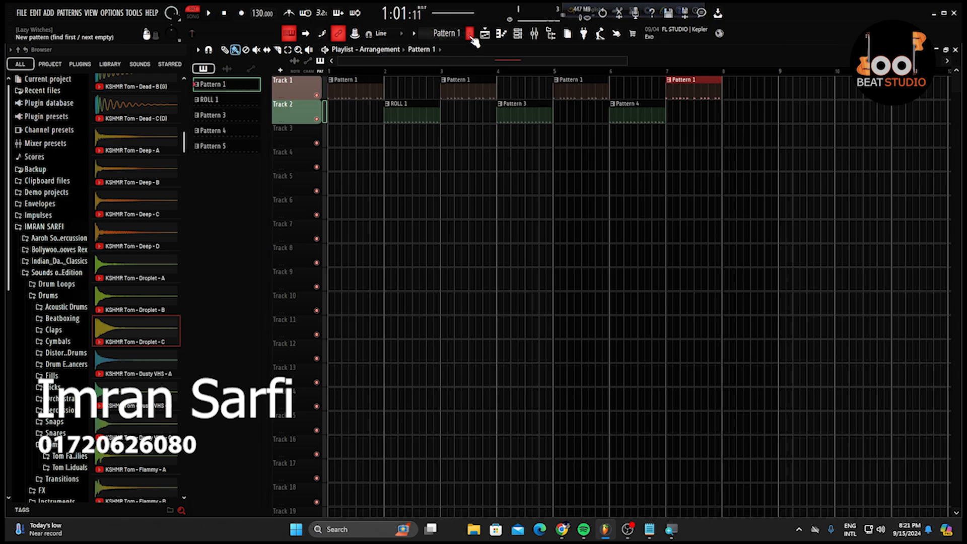
pyautogui.click(414, 34)
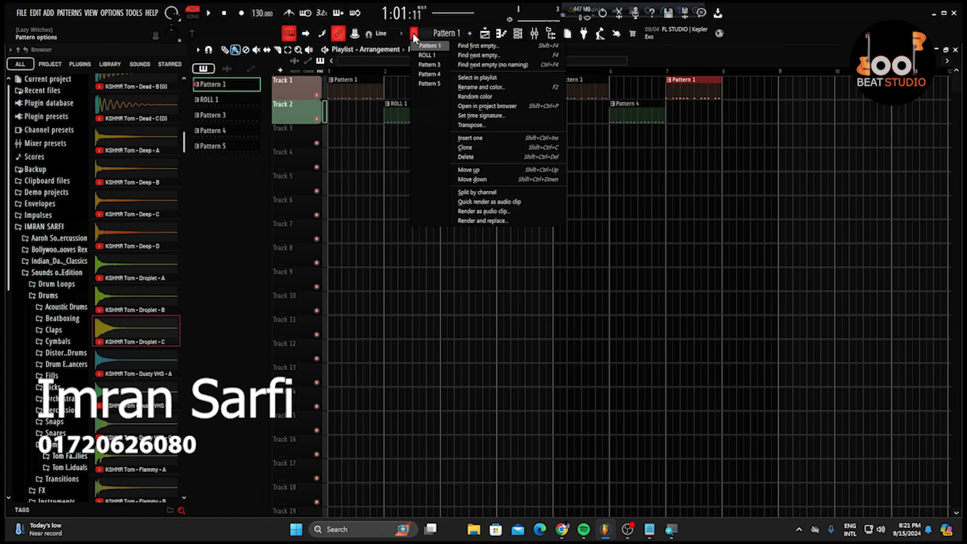
pyautogui.click(432, 90)
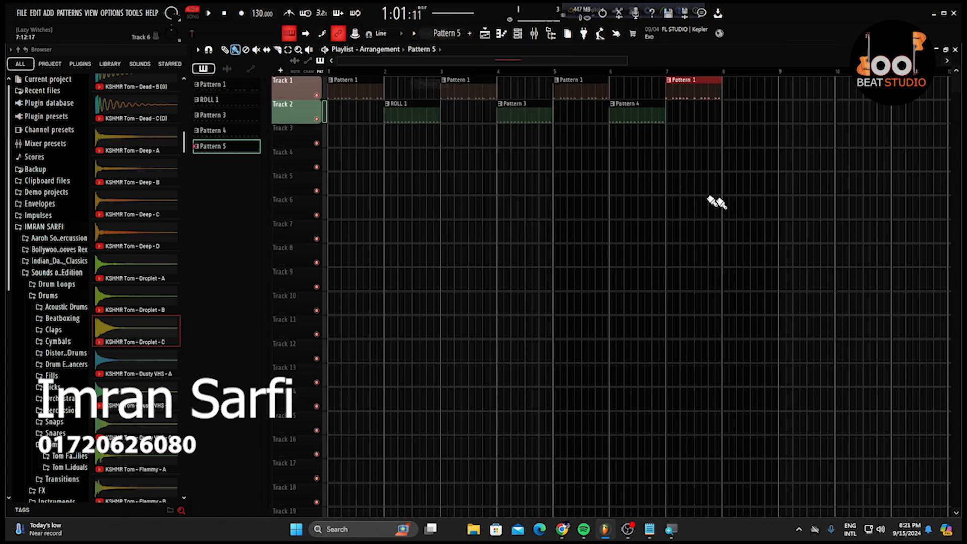
pyautogui.click(727, 121)
pyautogui.scroll(-2, 498, 212)
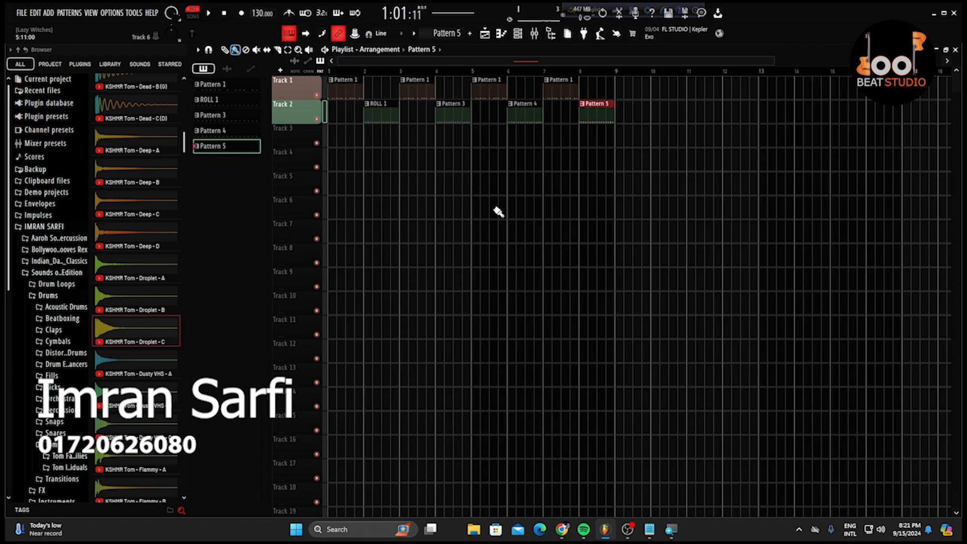
# Switch back to song mode and play the arrangement from the start.
pyautogui.press('space')
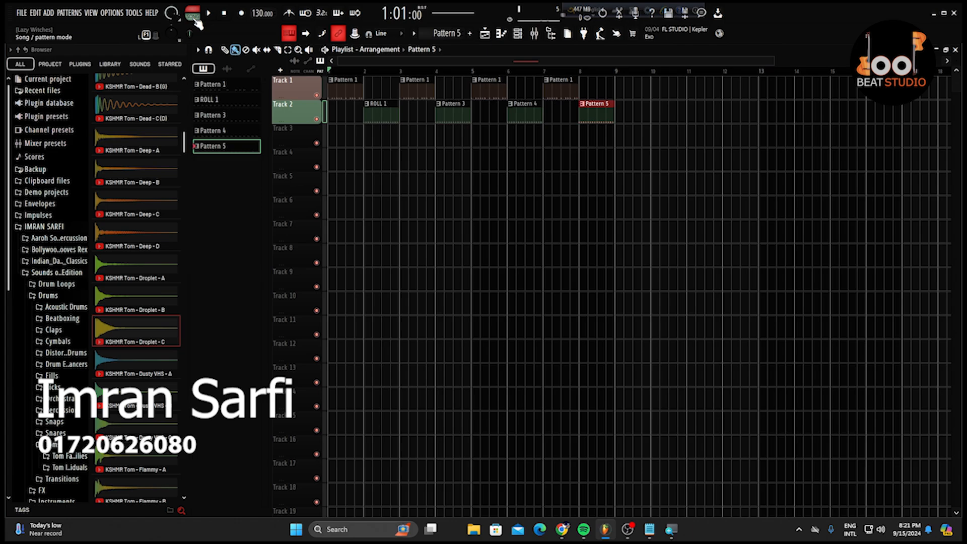
pyautogui.click(195, 17)
pyautogui.press('space')
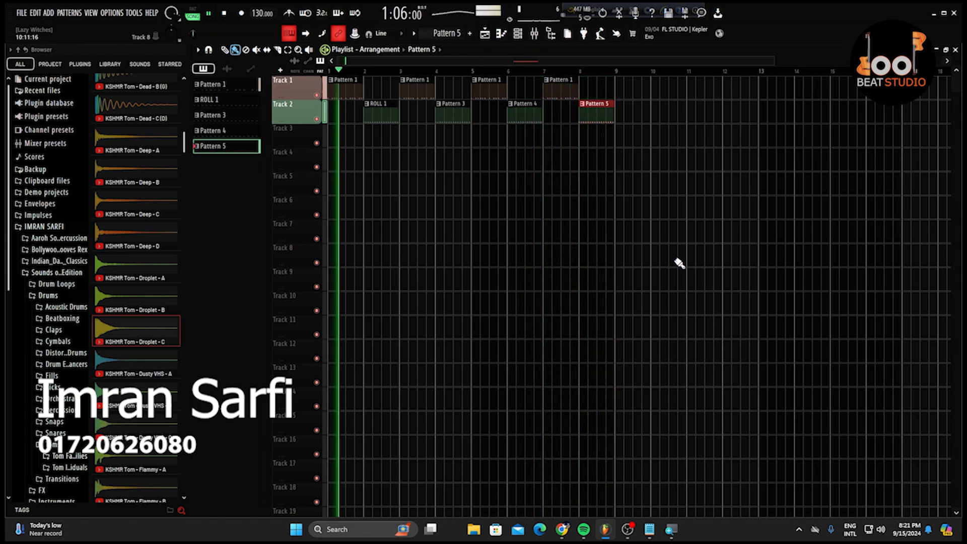
pyautogui.press('space')
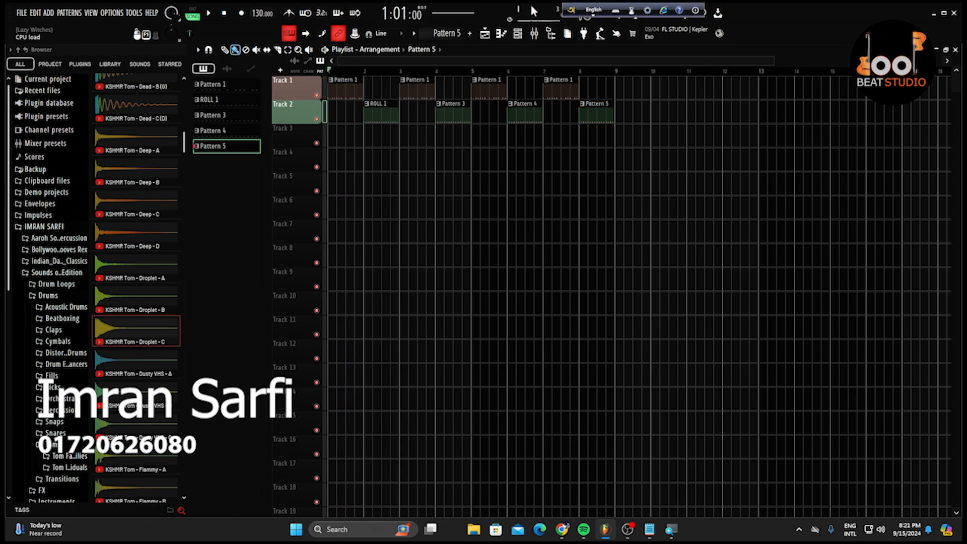
# Review Pattern 5's drum and tom steps in the channel rack and close it.
pyautogui.click(518, 34)
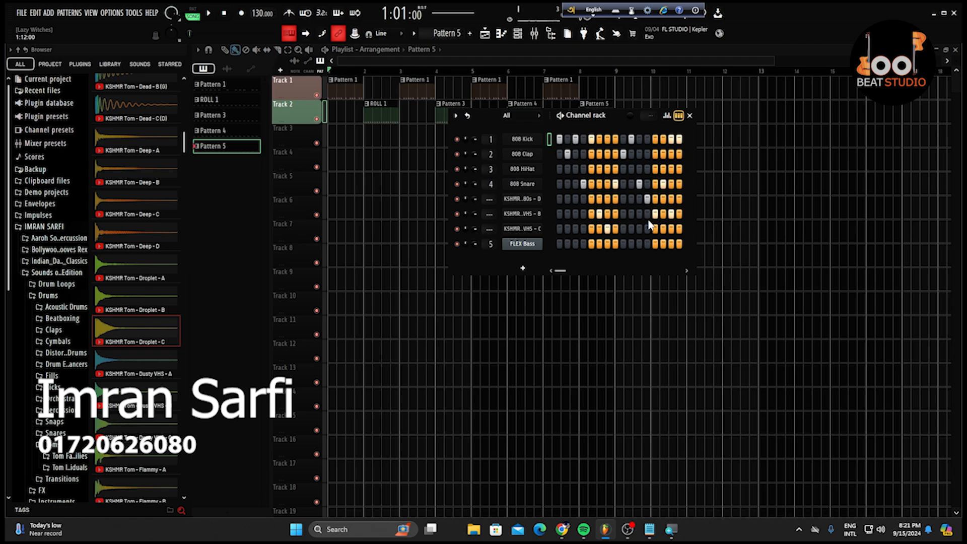
pyautogui.click(690, 116)
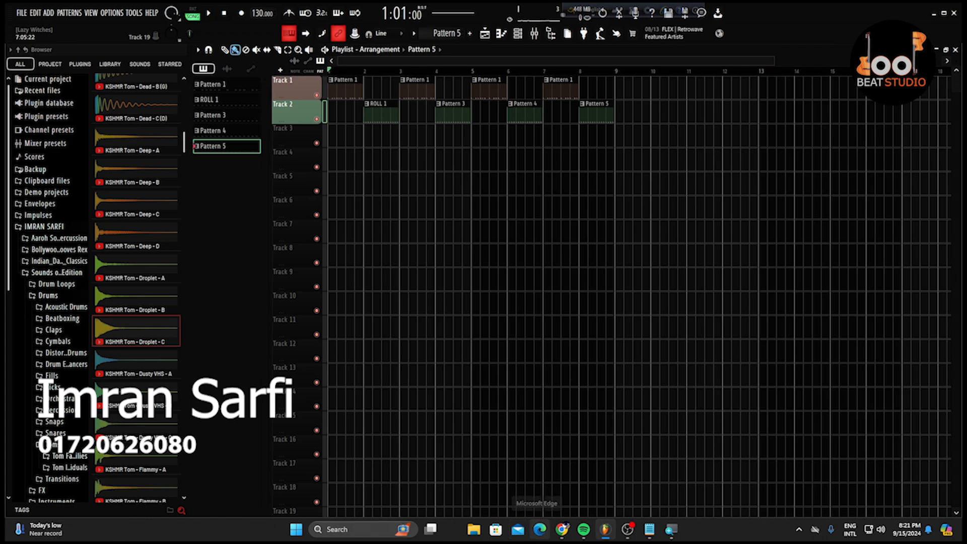
pyautogui.moveTo(580, 533)
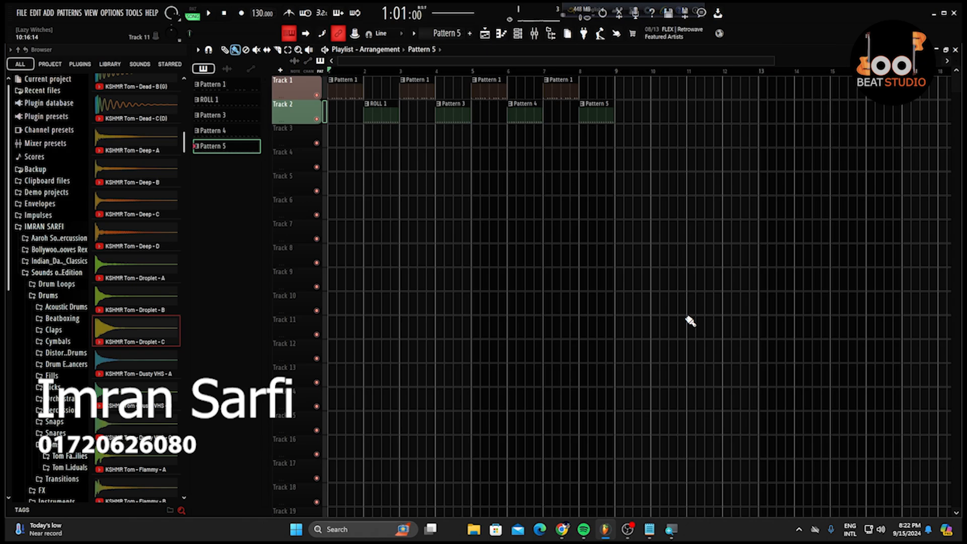
# Create a new empty Pattern 6, show its channels, and briefly open and close the 808 Snare settings.
pyautogui.click(518, 34)
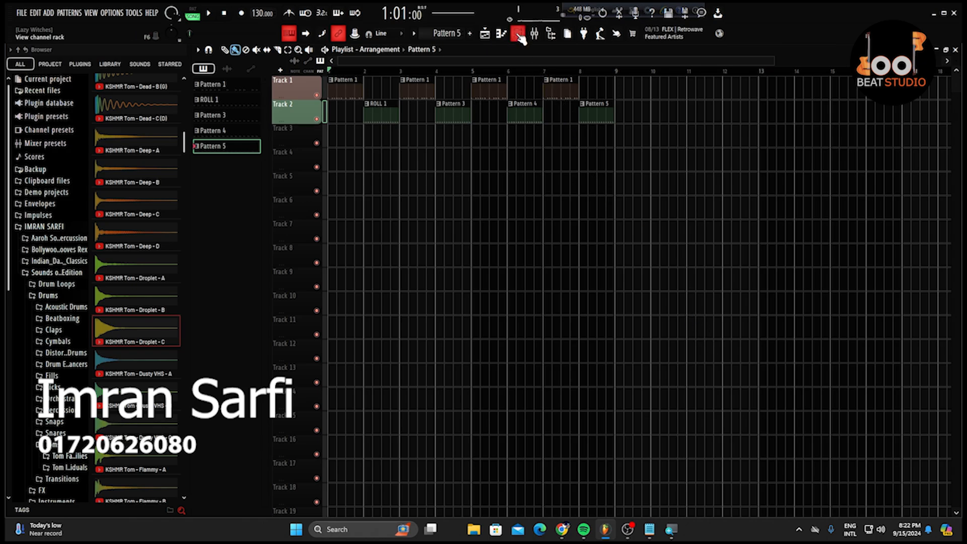
pyautogui.click(472, 34)
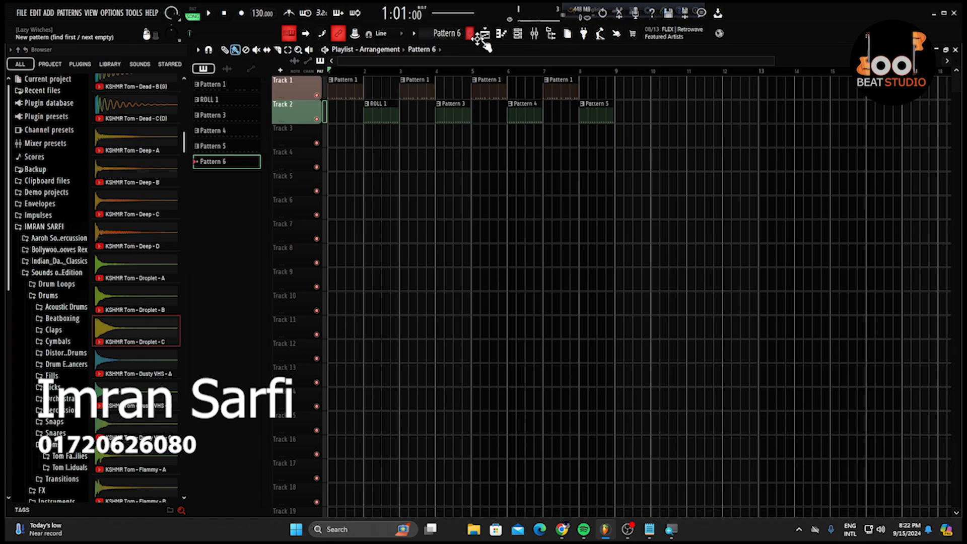
pyautogui.click(518, 34)
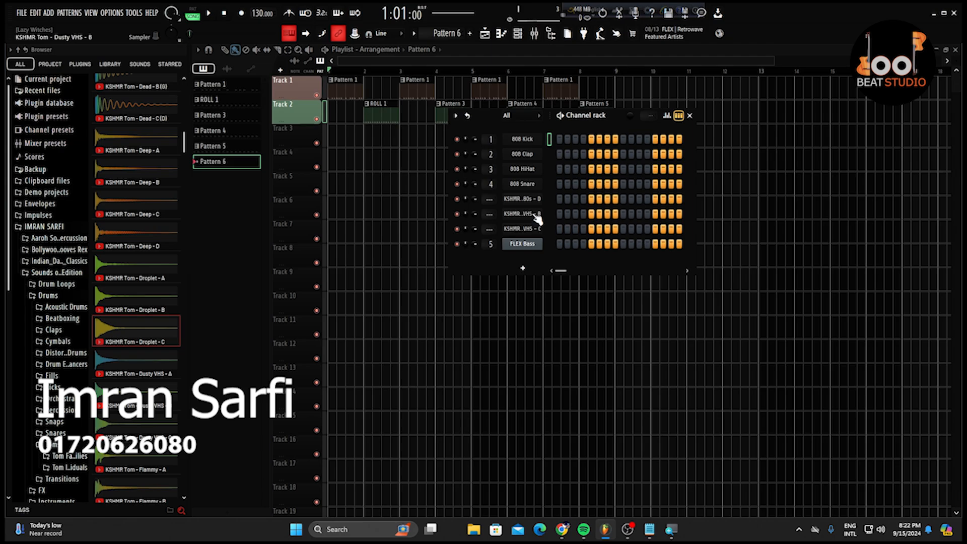
pyautogui.click(527, 184)
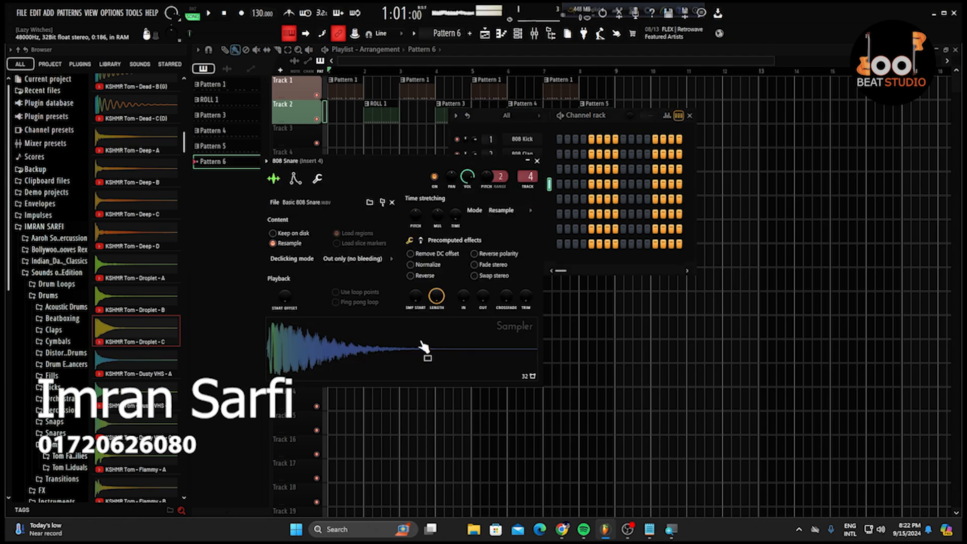
pyautogui.click(537, 162)
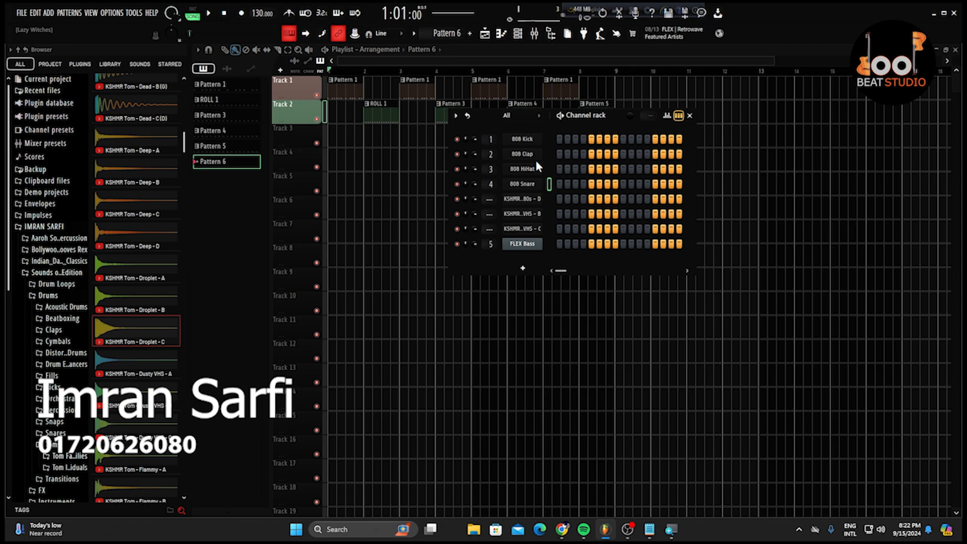
# Fill the 808 Snare channel in Pattern 6 with a hit on every 2 steps.
pyautogui.rightClick(530, 183)
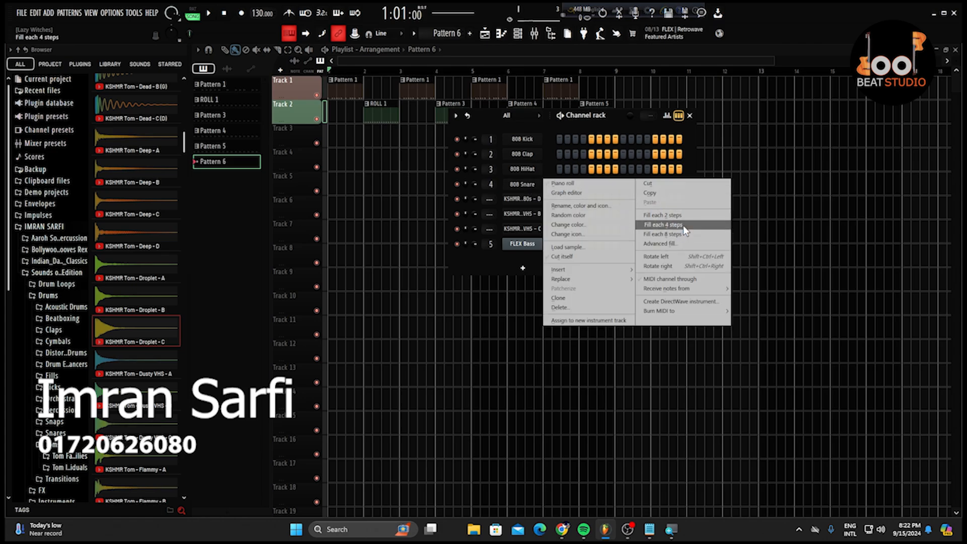
pyautogui.click(684, 225)
pyautogui.rightClick(529, 185)
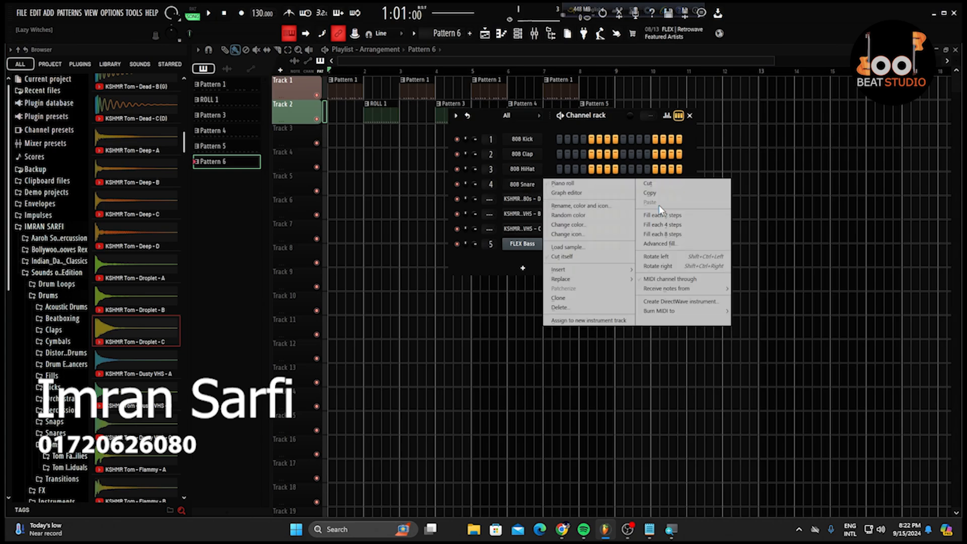
pyautogui.click(662, 215)
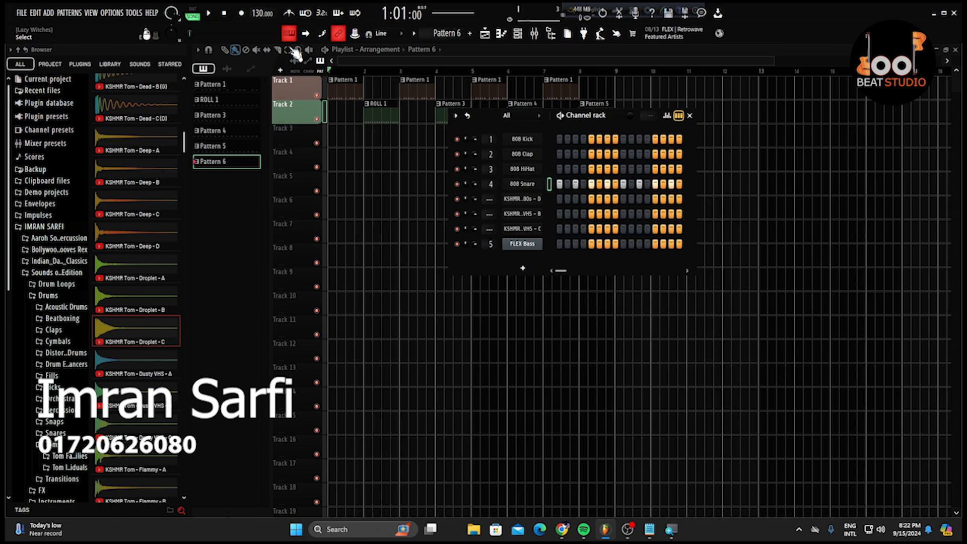
# Switch to pattern mode and audition Pattern 6's snare steps twice.
pyautogui.click(192, 13)
pyautogui.press('space')
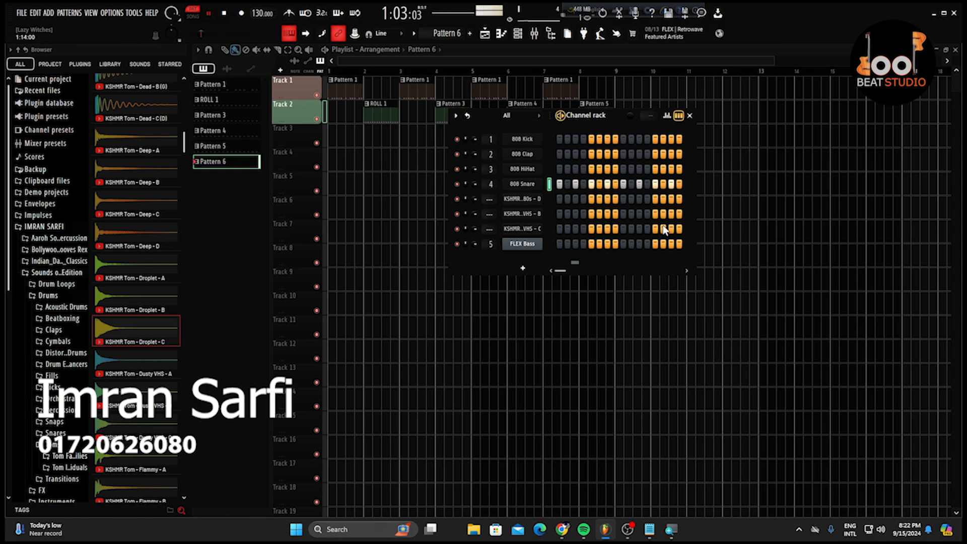
pyautogui.press('space')
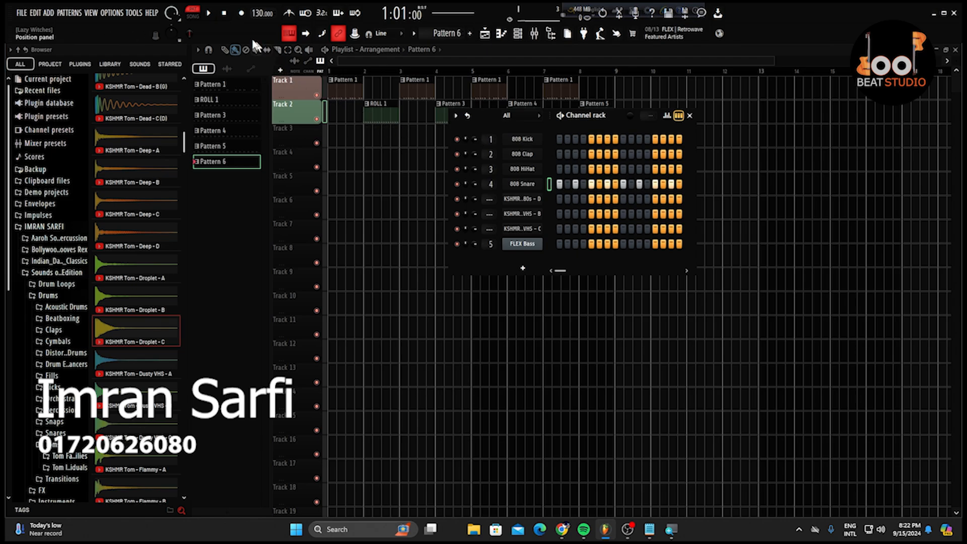
pyautogui.click(210, 14)
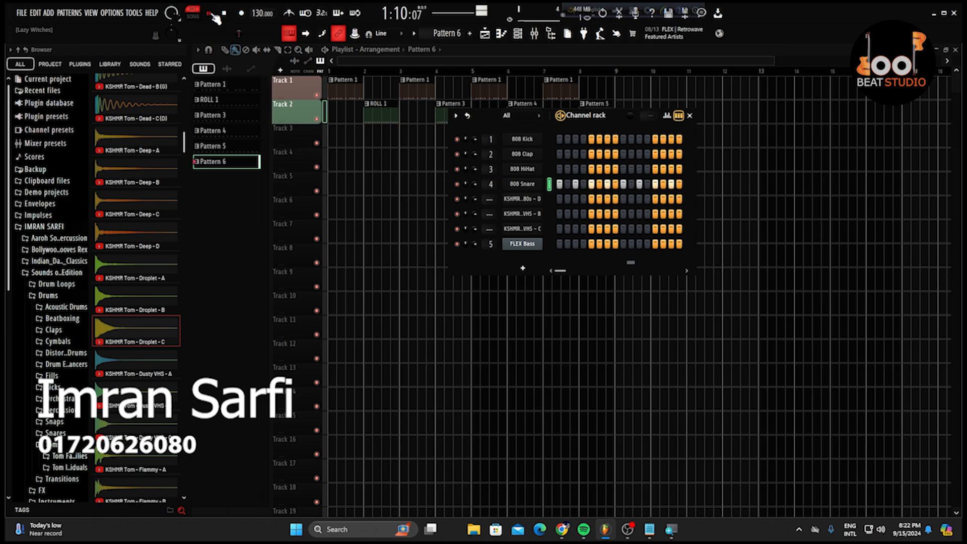
pyautogui.press('space')
# Open the 808 Snare's notes in the piano roll and audition them.
pyautogui.rightClick(537, 185)
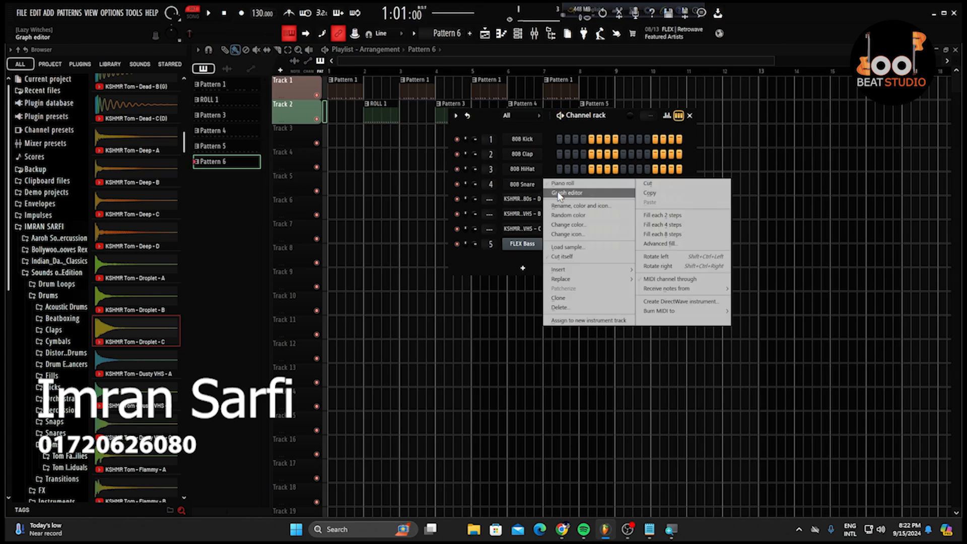
pyautogui.click(562, 184)
pyautogui.scroll(5, 613, 254)
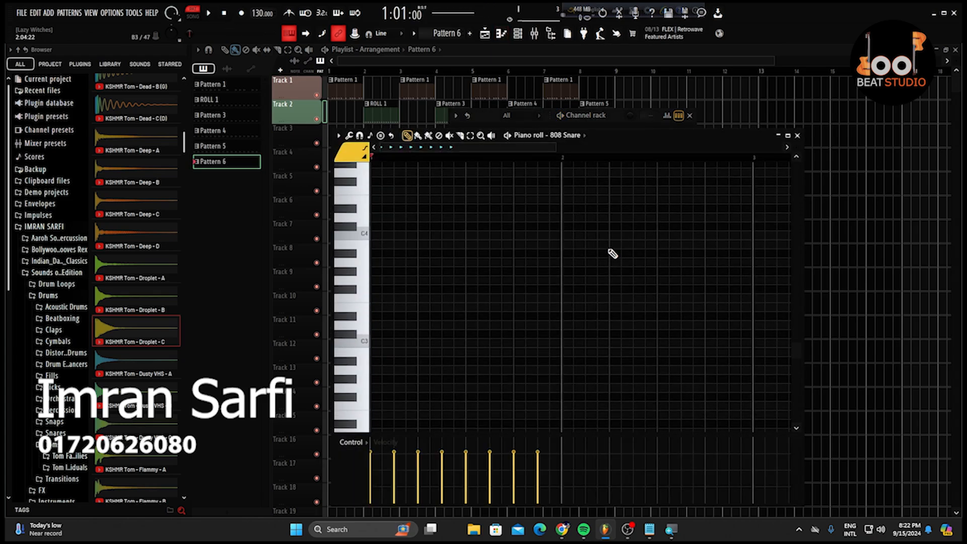
pyautogui.press('space')
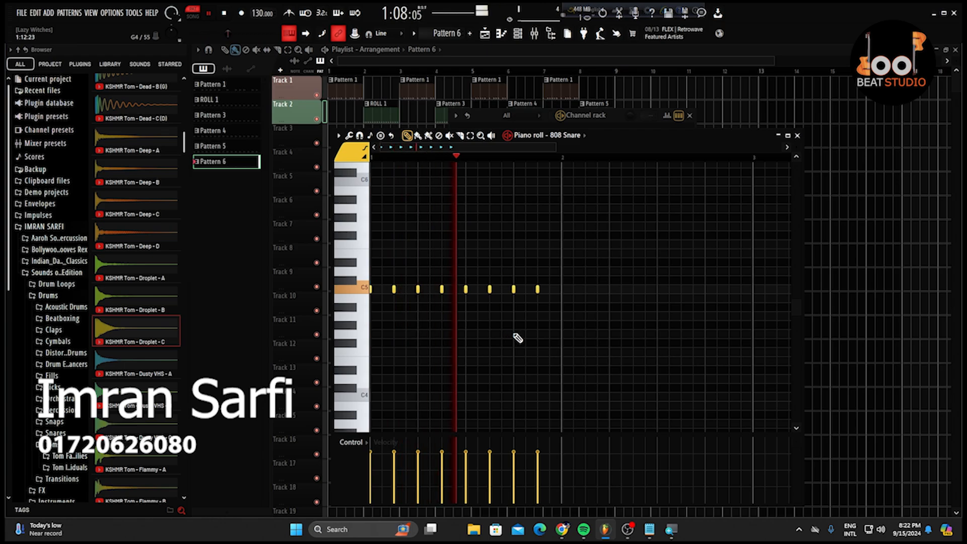
pyautogui.press('space')
# Extend the C5 snare note at step 7 to step 9, chop it into two equal notes, and audition the result.
pyautogui.keyDown('ctrl'); pyautogui.scroll(2, 425, 332); pyautogui.keyUp('ctrl')
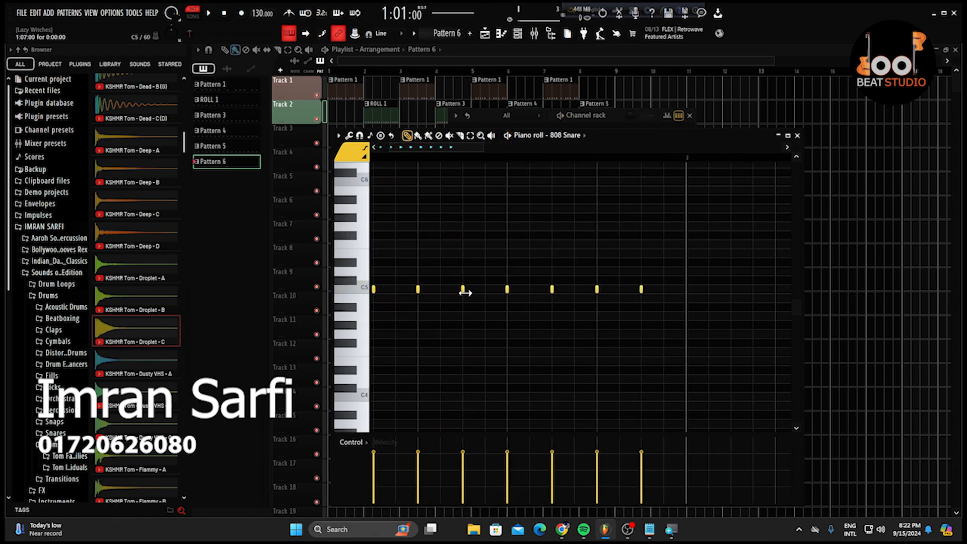
pyautogui.moveTo(465, 290); pyautogui.dragTo(508, 290)
pyautogui.moveTo(487, 256); pyautogui.dragTo(496, 332)
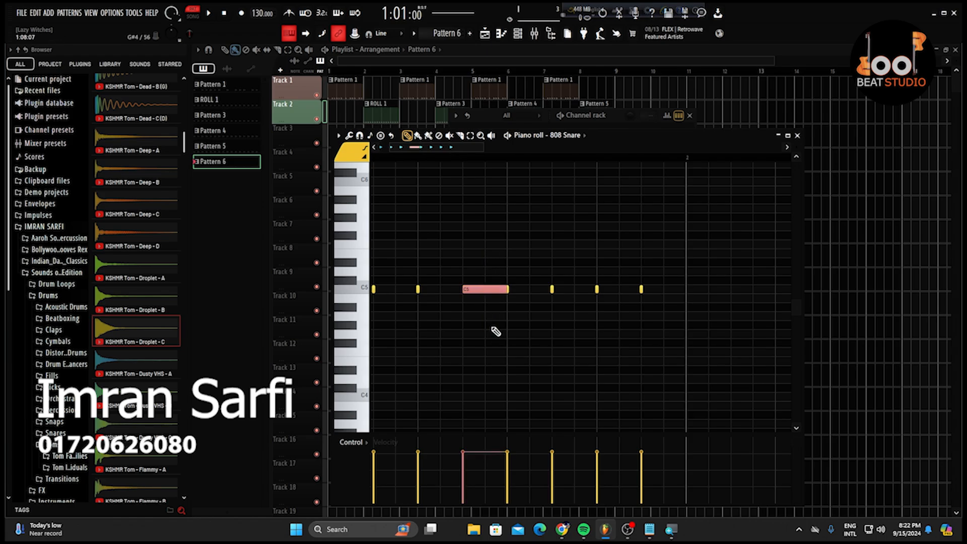
pyautogui.hotkey('ctrl', 'u')
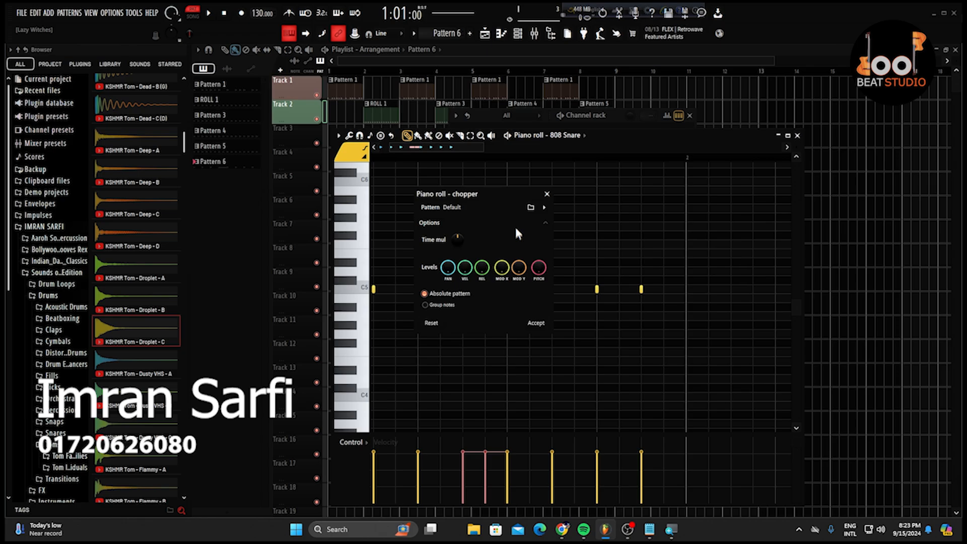
pyautogui.moveTo(500, 195); pyautogui.dragTo(741, 260)
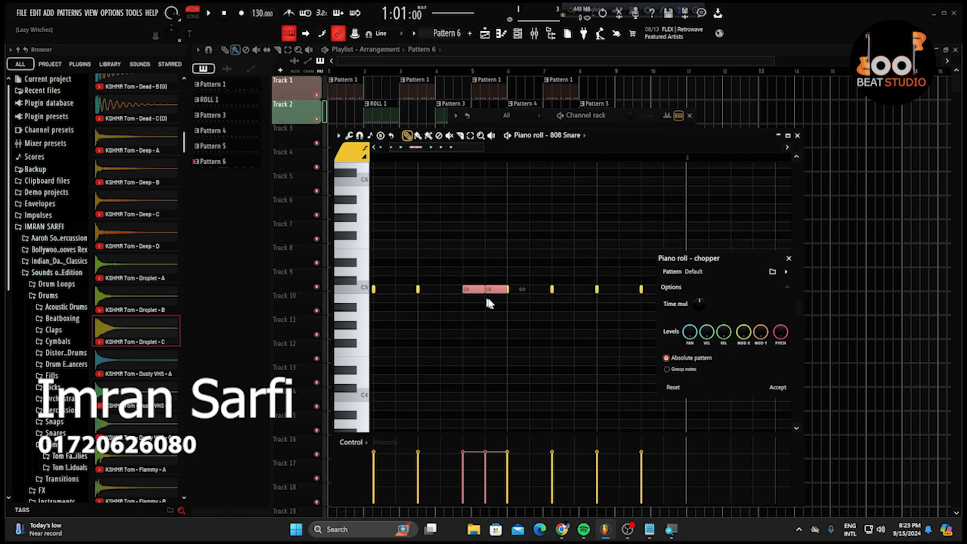
pyautogui.press('space')
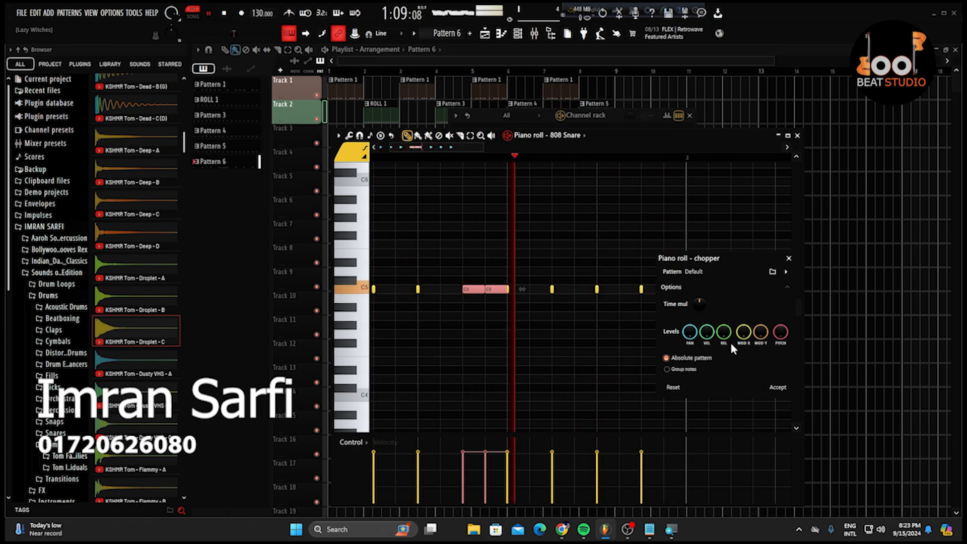
pyautogui.press('space')
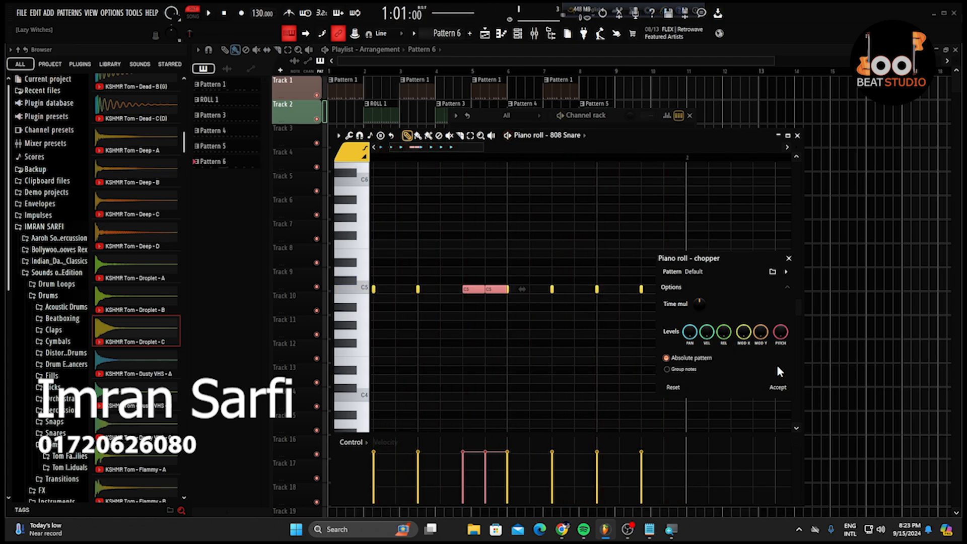
pyautogui.click(778, 386)
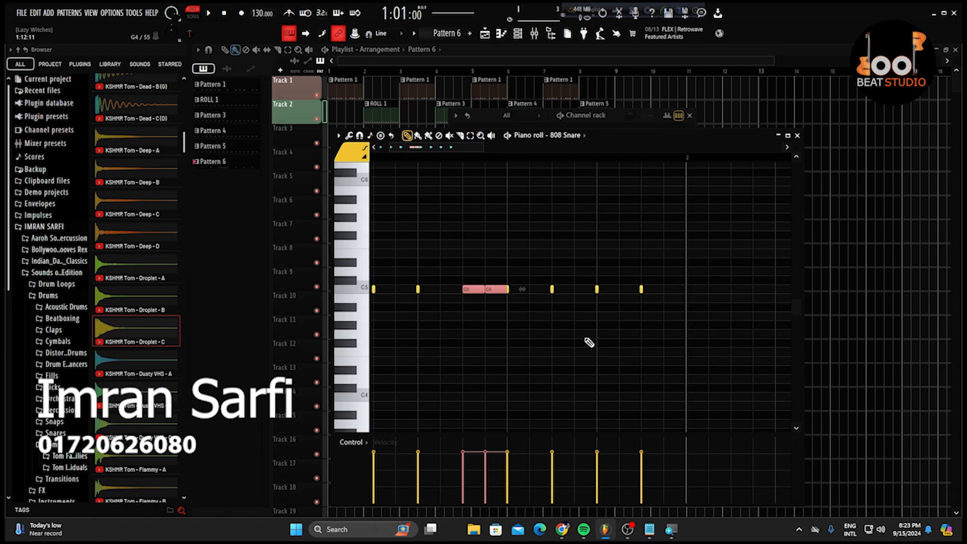
pyautogui.press('space')
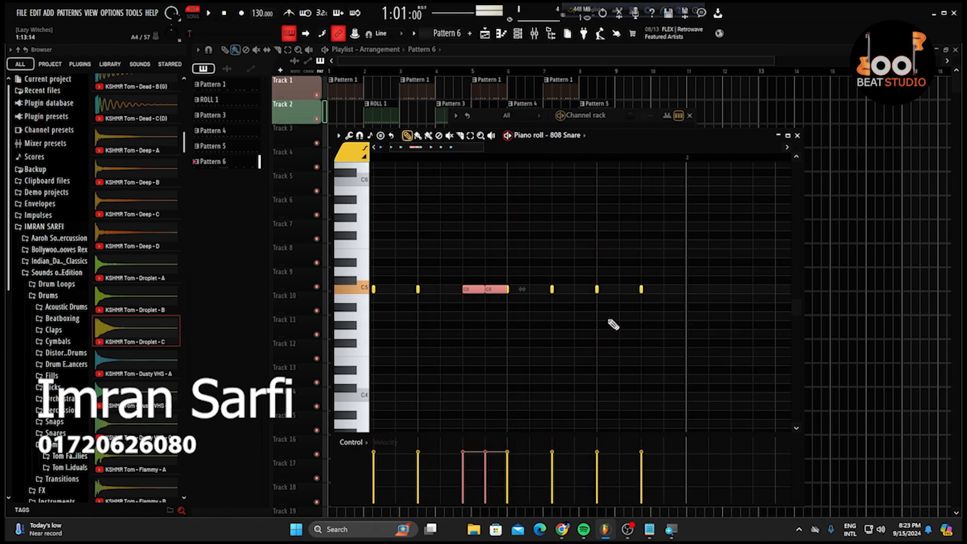
pyautogui.press('space')
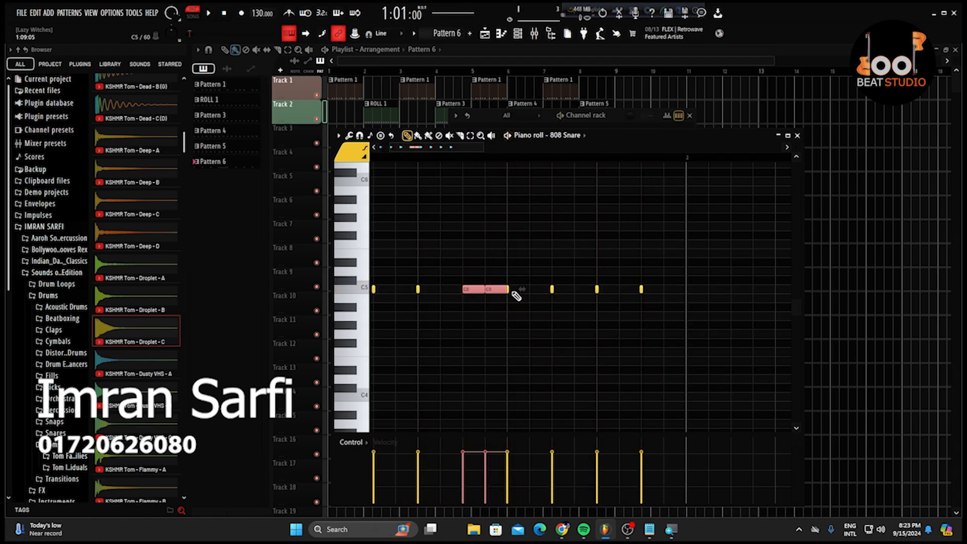
# Extend the C5 snare note at step 9 to step 11, chop it into two equal notes, and audition it.
pyautogui.moveTo(510, 290); pyautogui.dragTo(549, 296)
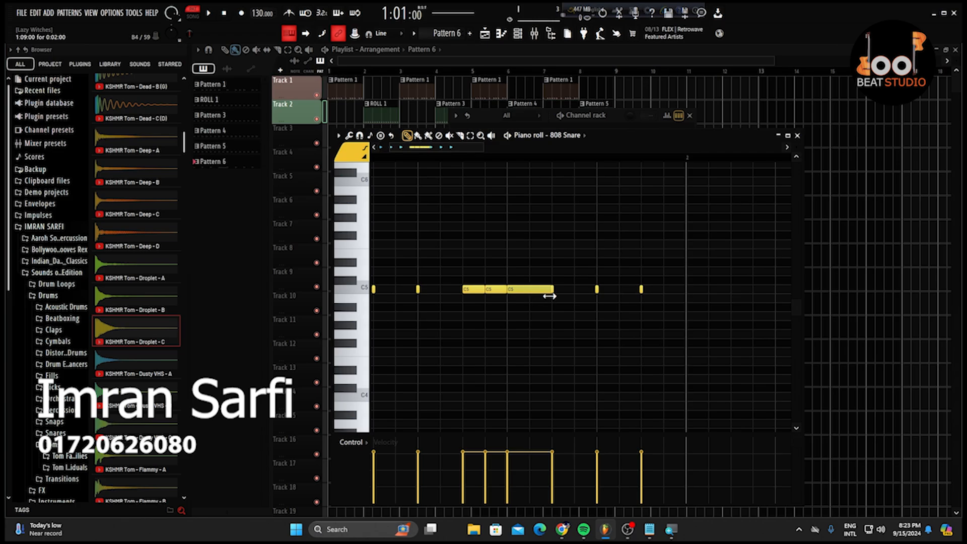
pyautogui.moveTo(530, 259); pyautogui.dragTo(531, 320)
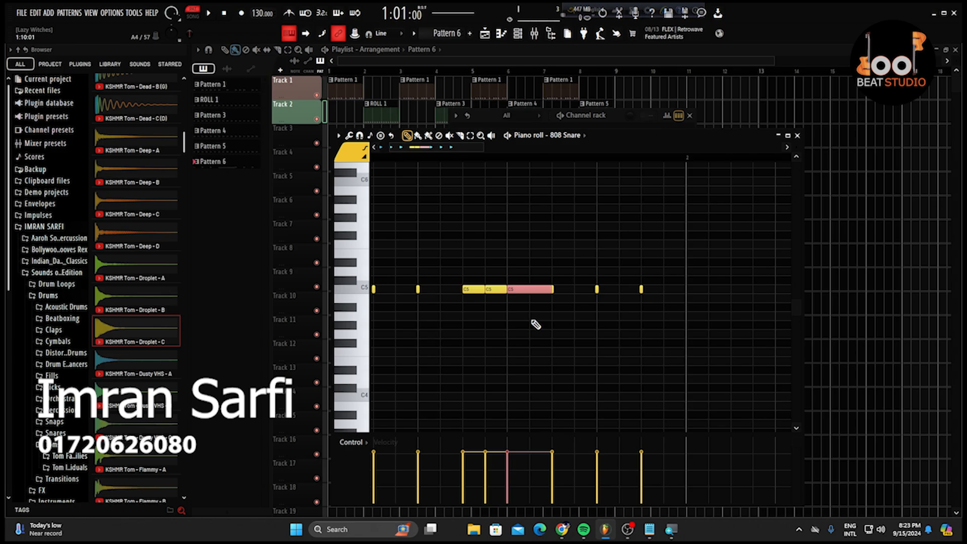
pyautogui.hotkey('alt', 'u')
pyautogui.moveTo(491, 186); pyautogui.dragTo(727, 220)
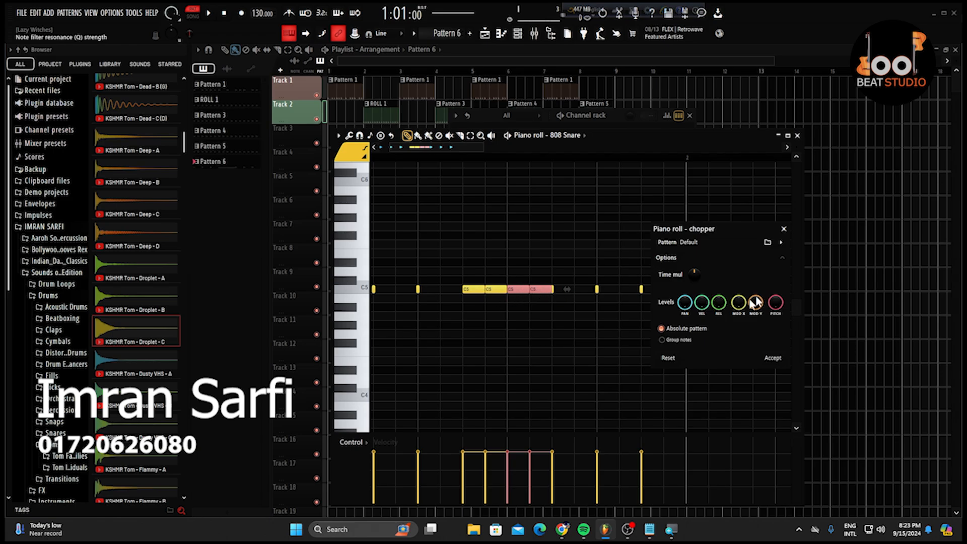
pyautogui.press('space')
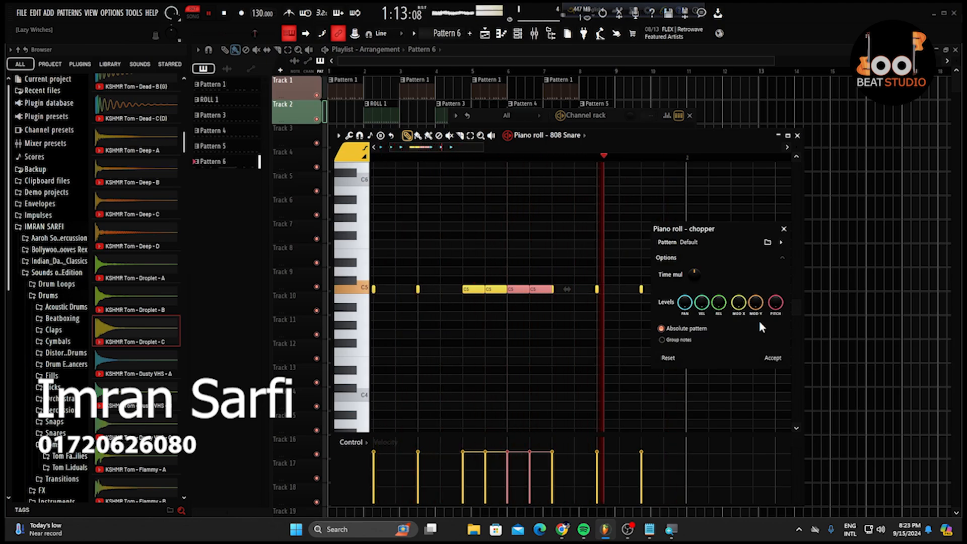
pyautogui.press('space')
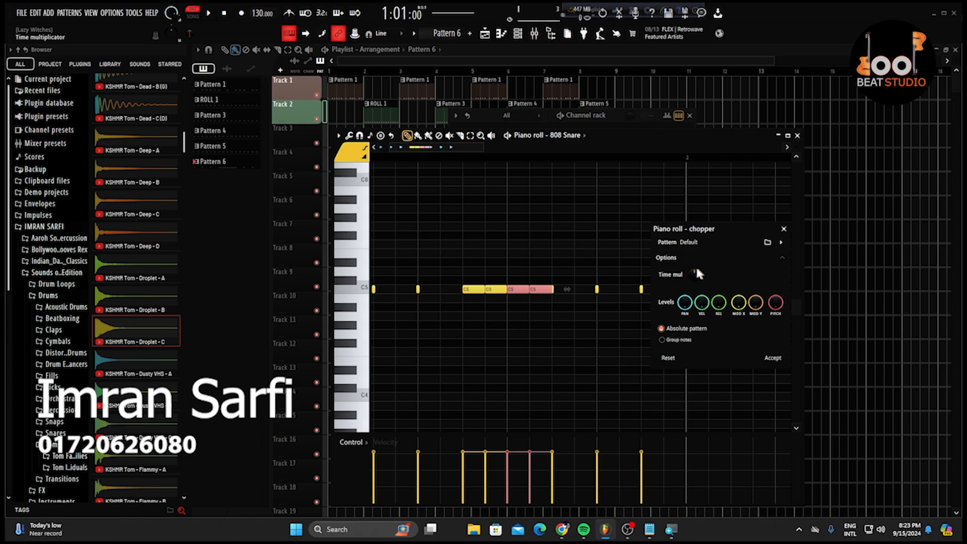
# Try a finer chop into four notes with the time multiplier, audition it, and restore the two-note chop.
pyautogui.moveTo(694, 274)
pyautogui.mouseDown()
pyautogui.moveTo(695, 264)
pyautogui.moveTo(694, 284)
pyautogui.mouseUp()
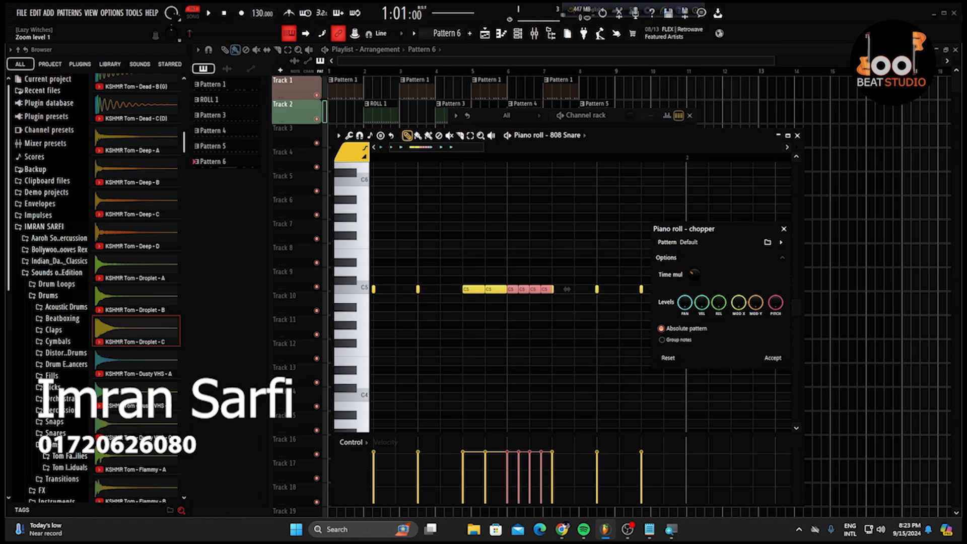
pyautogui.press('space')
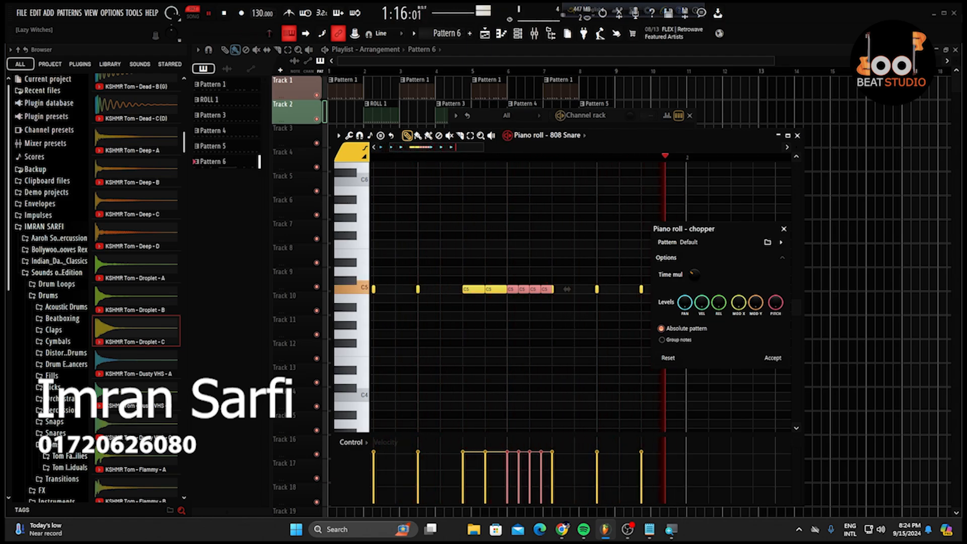
pyautogui.press('space')
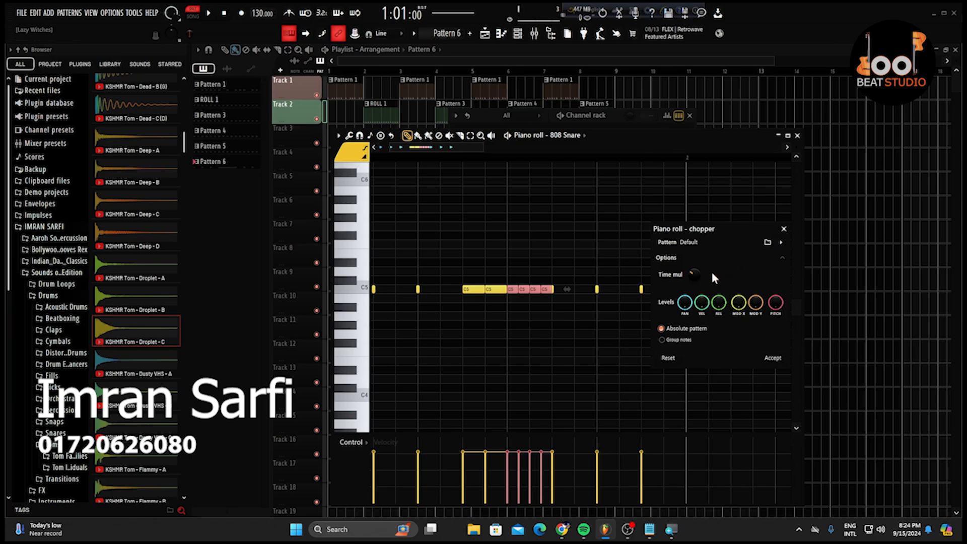
pyautogui.moveTo(695, 274)
pyautogui.mouseDown()
pyautogui.moveTo(695, 285)
pyautogui.moveTo(695, 260)
pyautogui.mouseUp()
pyautogui.press('space')
pyautogui.press('space')
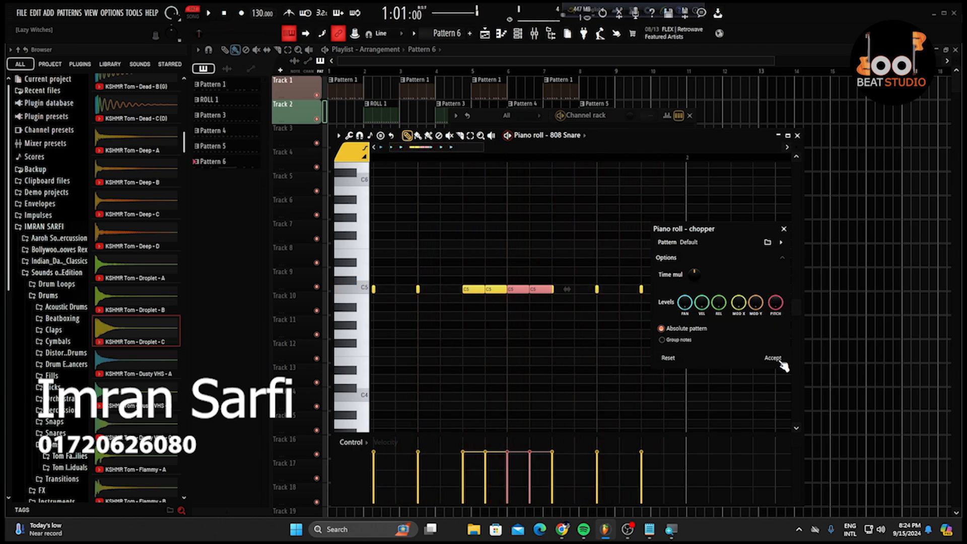
# Accept the two-note chop at step 9 and play the snare pattern.
pyautogui.click(774, 359)
pyautogui.press('space')
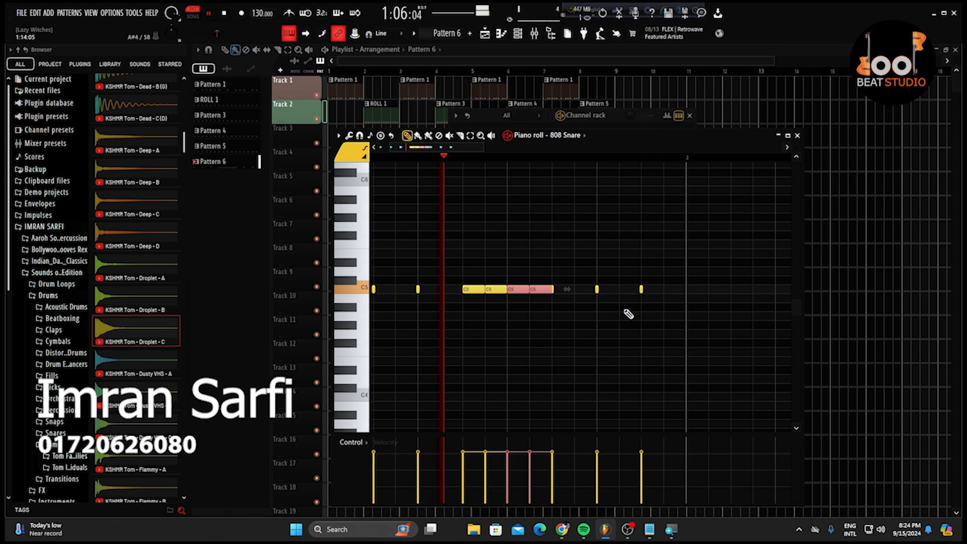
pyautogui.press('space')
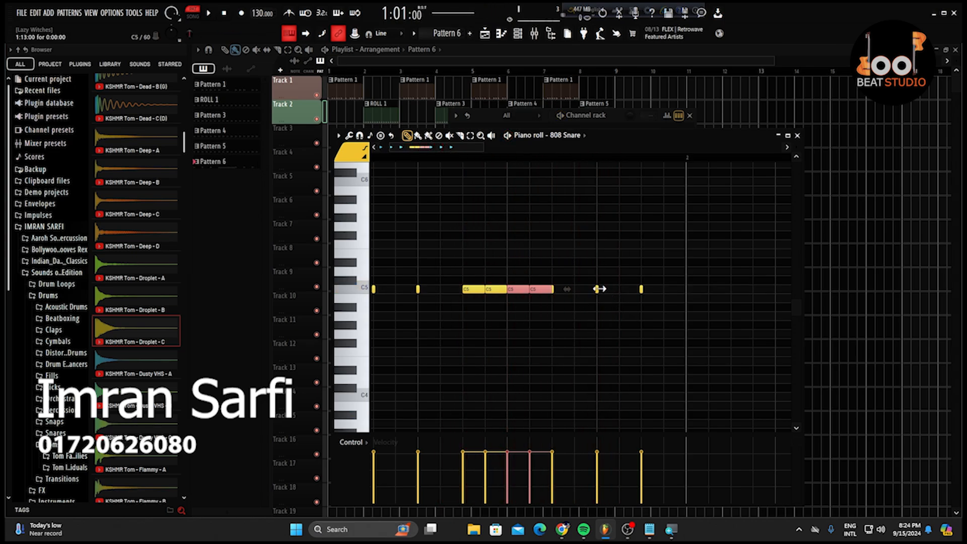
# Extend the C5 snare note at step 13 to step 15, chop it into four equal notes, and audition the result.
pyautogui.moveTo(598, 289); pyautogui.dragTo(632, 351)
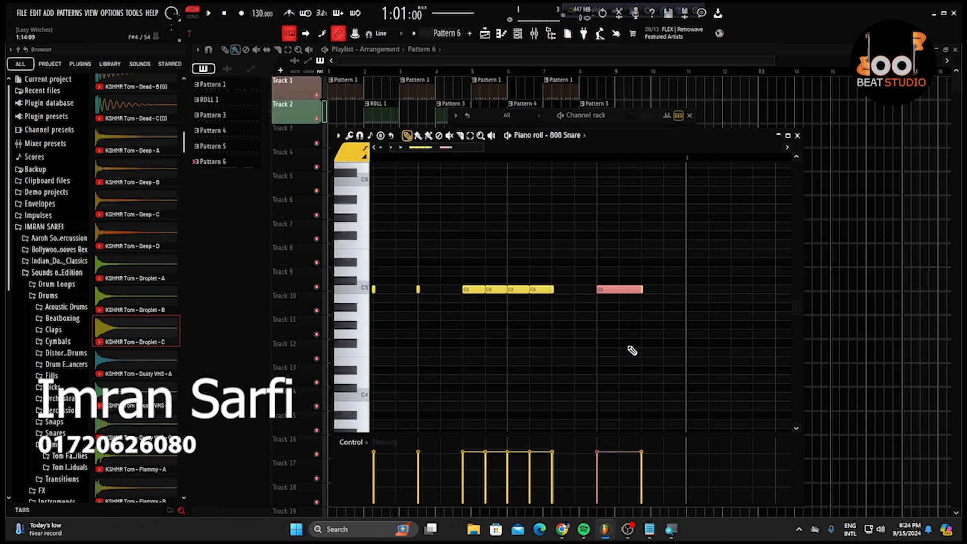
pyautogui.hotkey('ctrl', 'u')
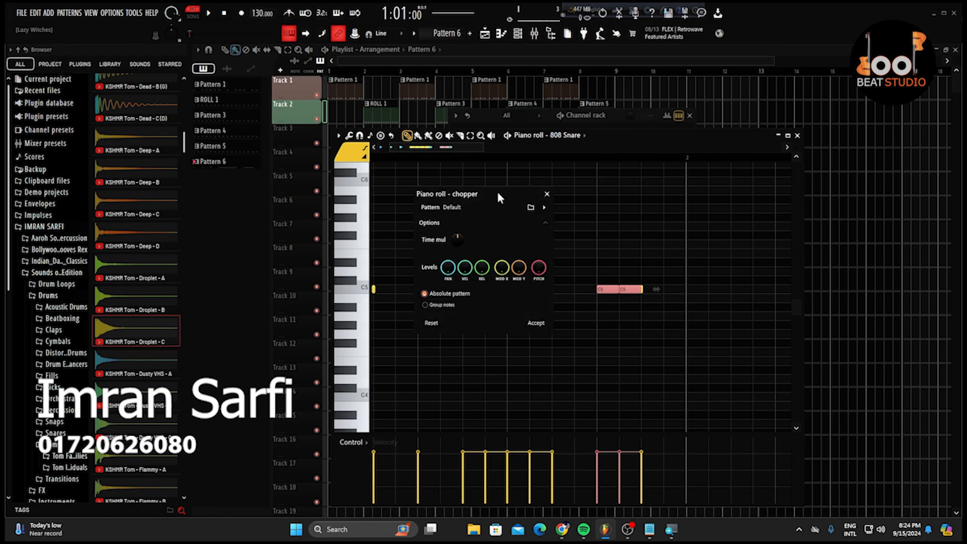
pyautogui.moveTo(496, 190); pyautogui.dragTo(774, 259)
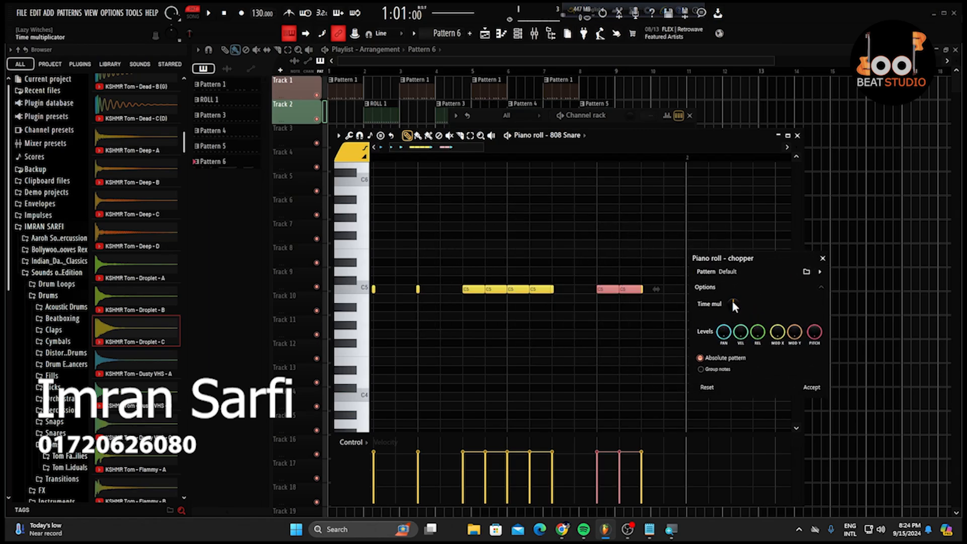
pyautogui.moveTo(733, 303); pyautogui.dragTo(733, 295)
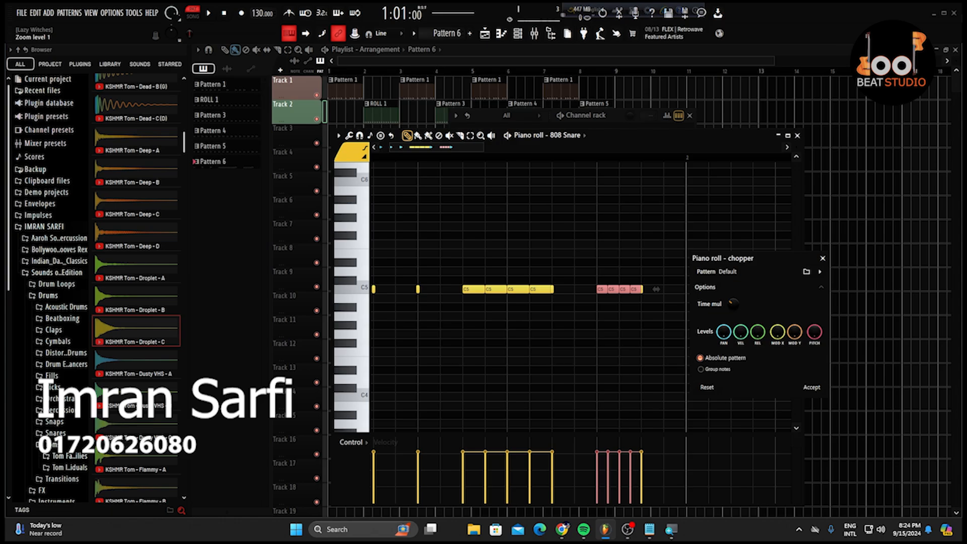
pyautogui.press('space')
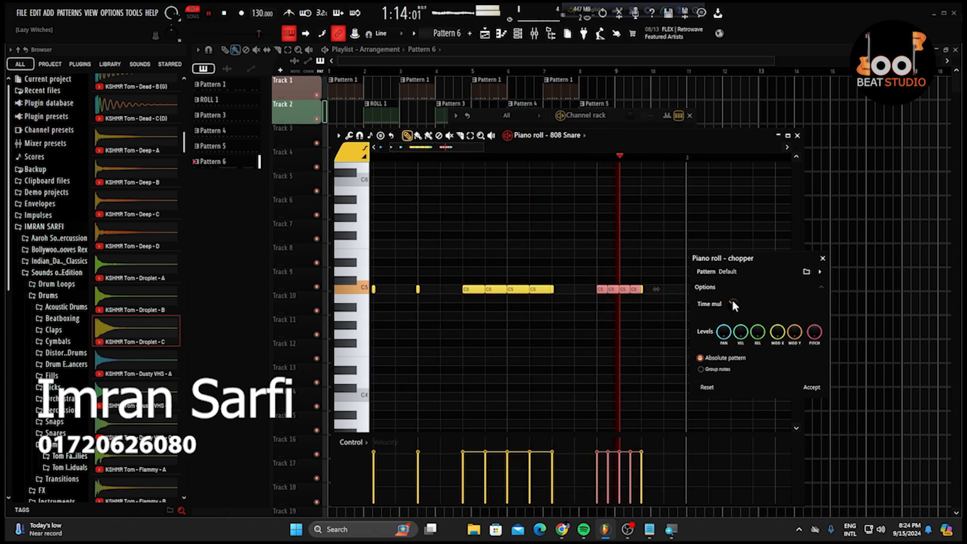
pyautogui.press('space')
pyautogui.click(813, 387)
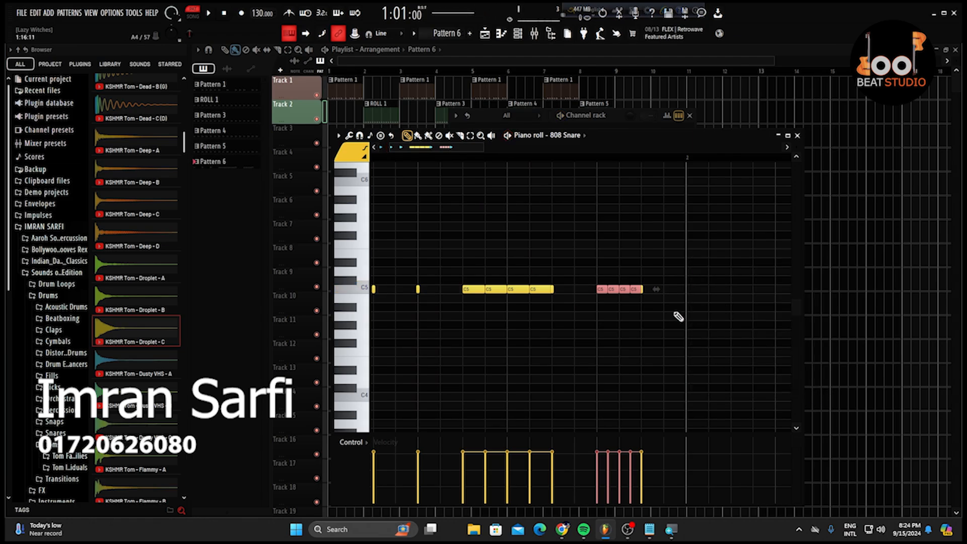
# Extend the C5 snare note at step 15 to the end of the bar, chop it into eight equal notes, and audition it.
pyautogui.moveTo(644, 291); pyautogui.dragTo(686, 291)
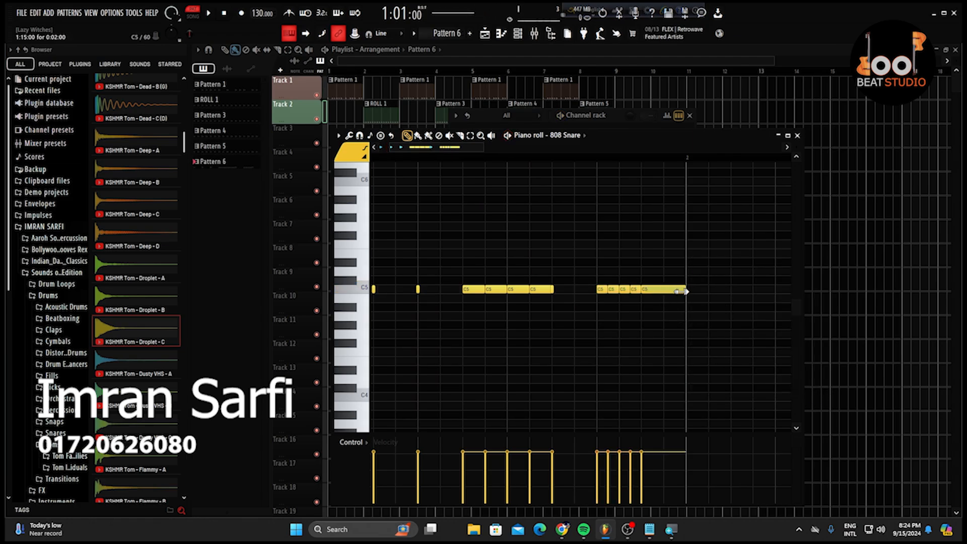
pyautogui.moveTo(668, 257); pyautogui.dragTo(676, 315)
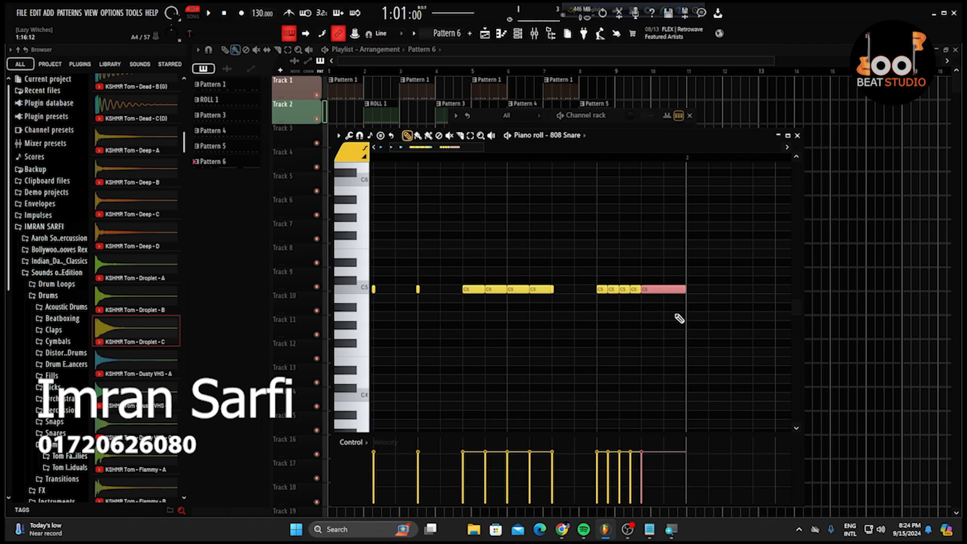
pyautogui.hotkey('ctrl', 'u')
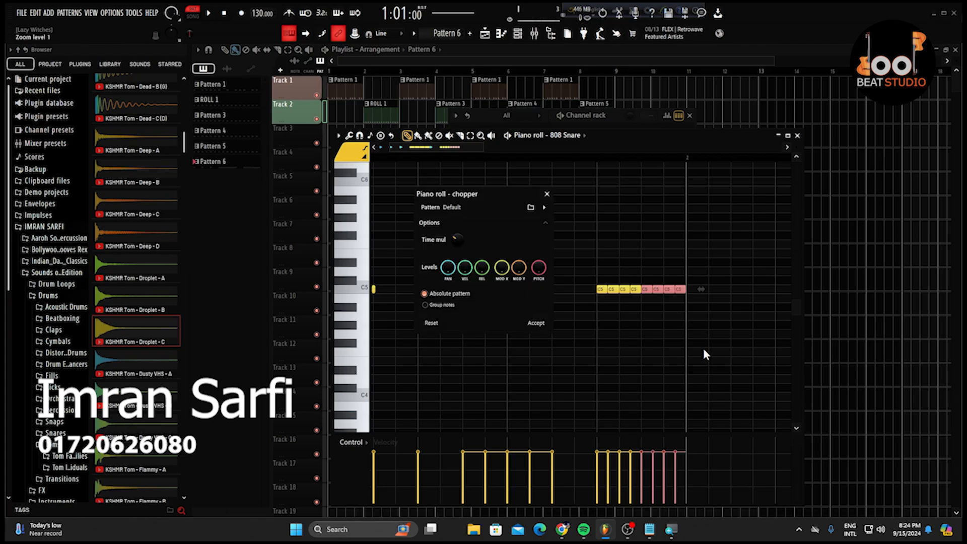
pyautogui.moveTo(487, 190); pyautogui.dragTo(781, 243)
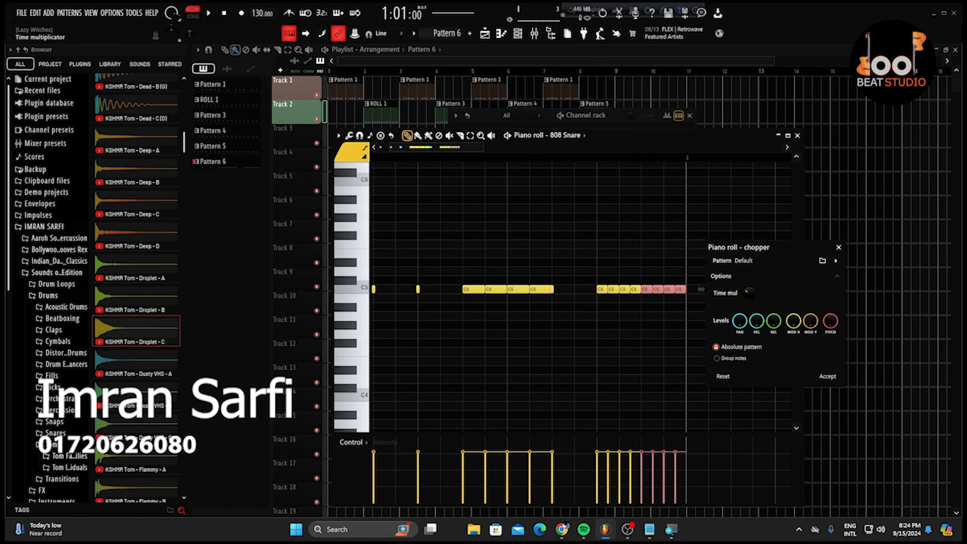
pyautogui.moveTo(750, 293); pyautogui.dragTo(749, 285)
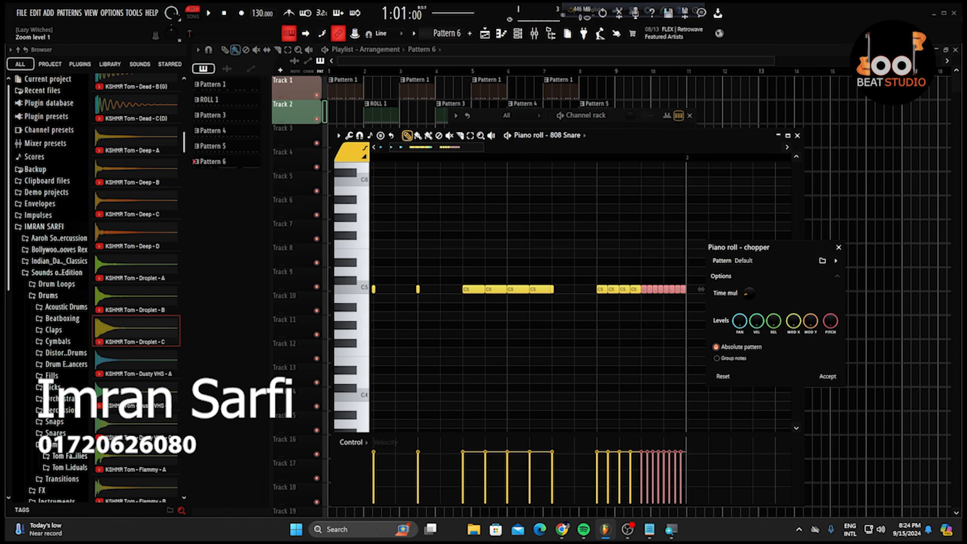
pyautogui.press('space')
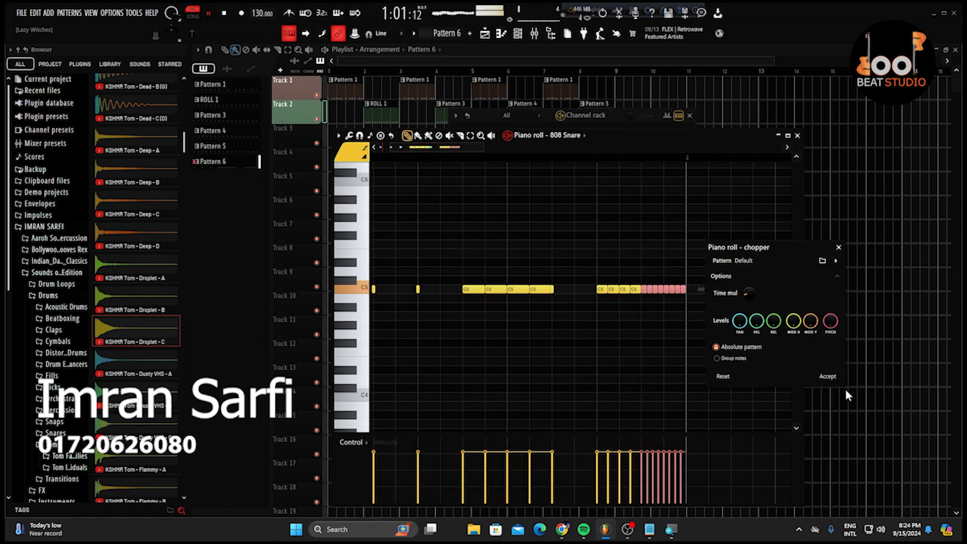
pyautogui.press('space')
pyautogui.click(830, 380)
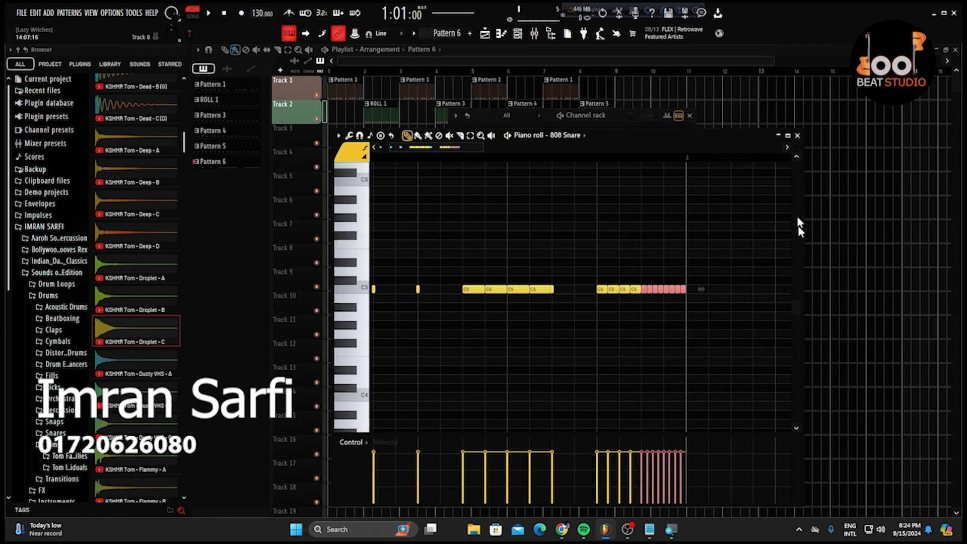
# Place Pattern 6 on Track 3 at bar 10 and fill bar 9 of Track 1 with Pattern 1 in the playlist.
pyautogui.click(798, 135)
pyautogui.click(690, 115)
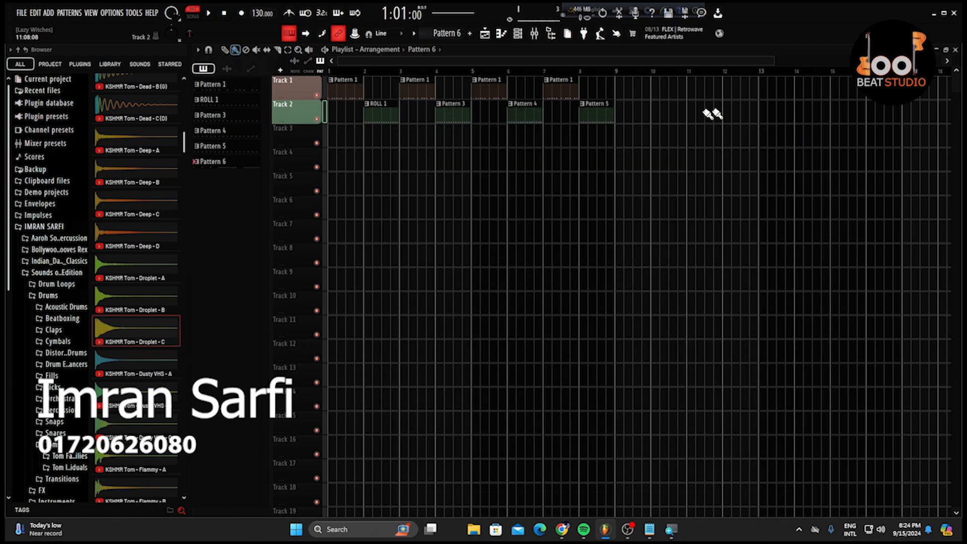
pyautogui.click(625, 140)
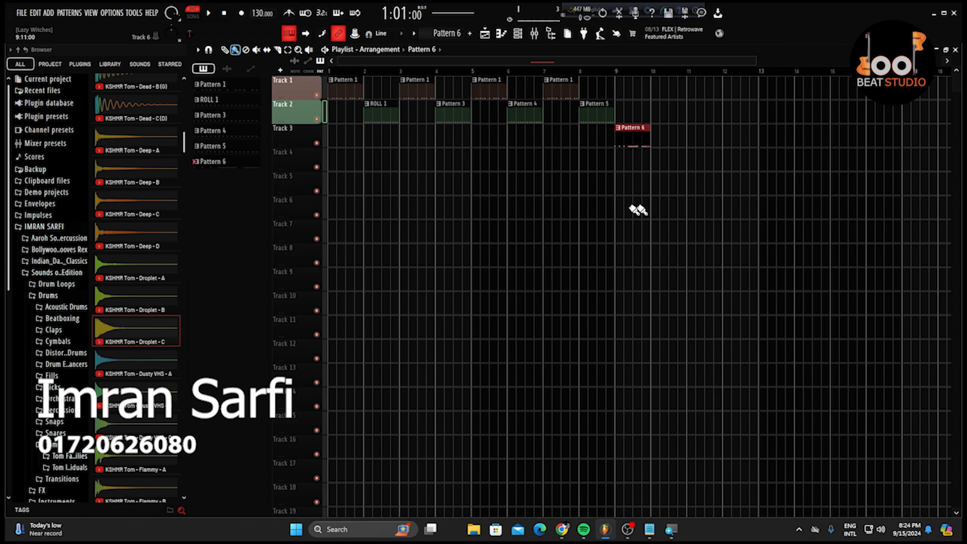
pyautogui.scroll(3, 643, 210)
pyautogui.scroll(2, 698, 196)
pyautogui.scroll(-3, 592, 188)
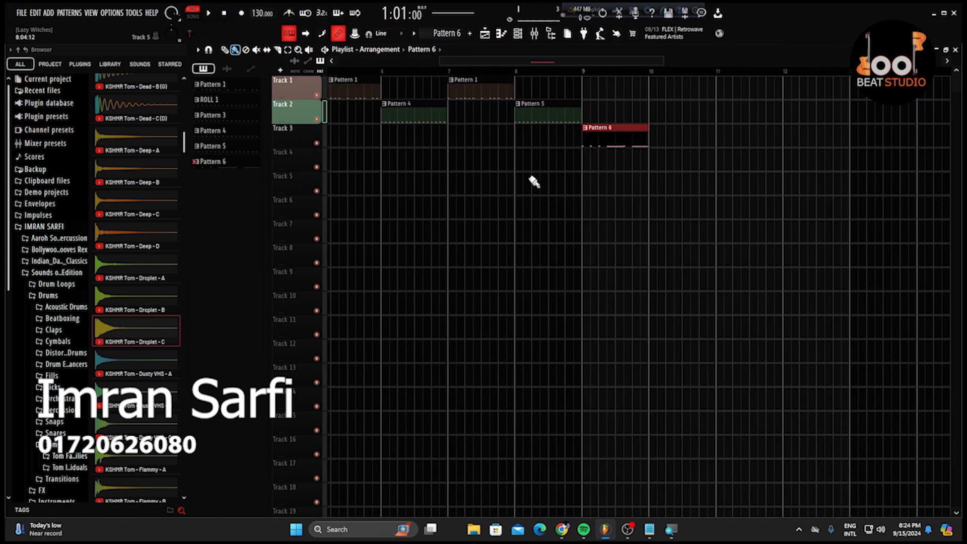
pyautogui.moveTo(610, 142); pyautogui.dragTo(680, 143)
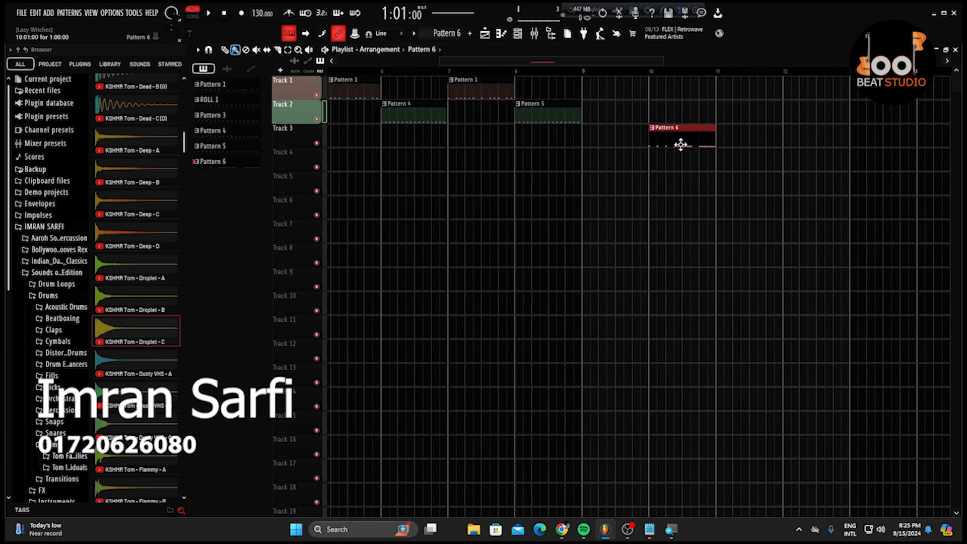
pyautogui.click(469, 92)
pyautogui.click(596, 90)
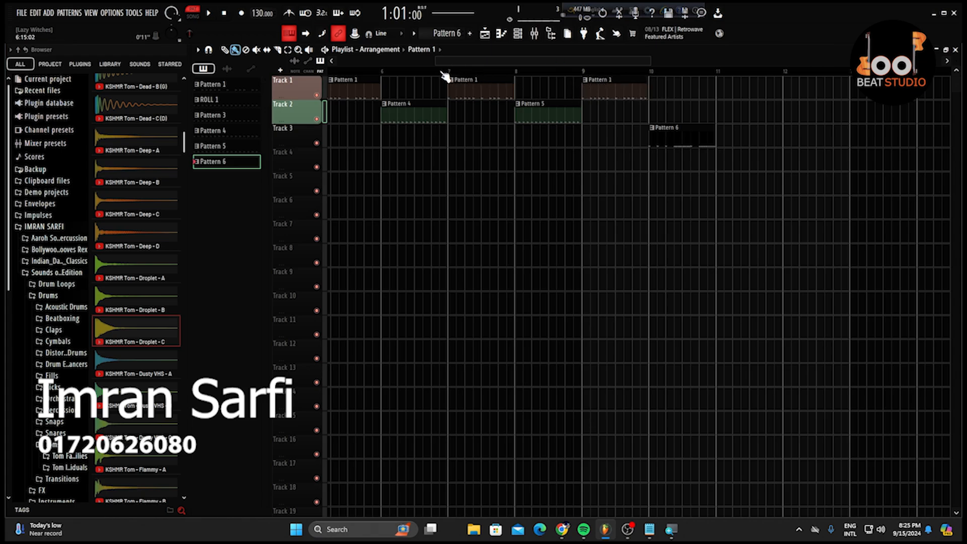
# Set the playback position to step 15 of bar 6 and listen to the arrangement in song mode.
pyautogui.click(441, 72)
pyautogui.scroll(-2, 498, 229)
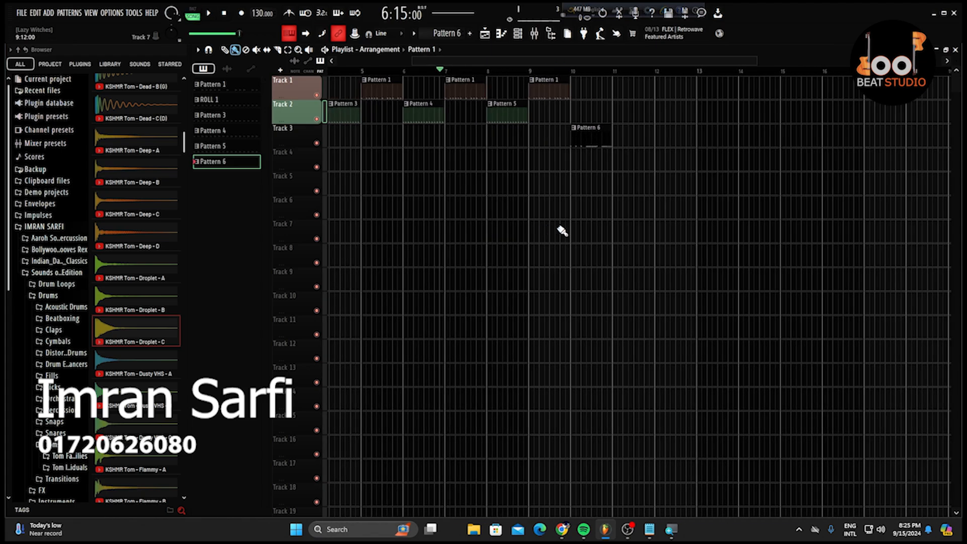
pyautogui.press('space')
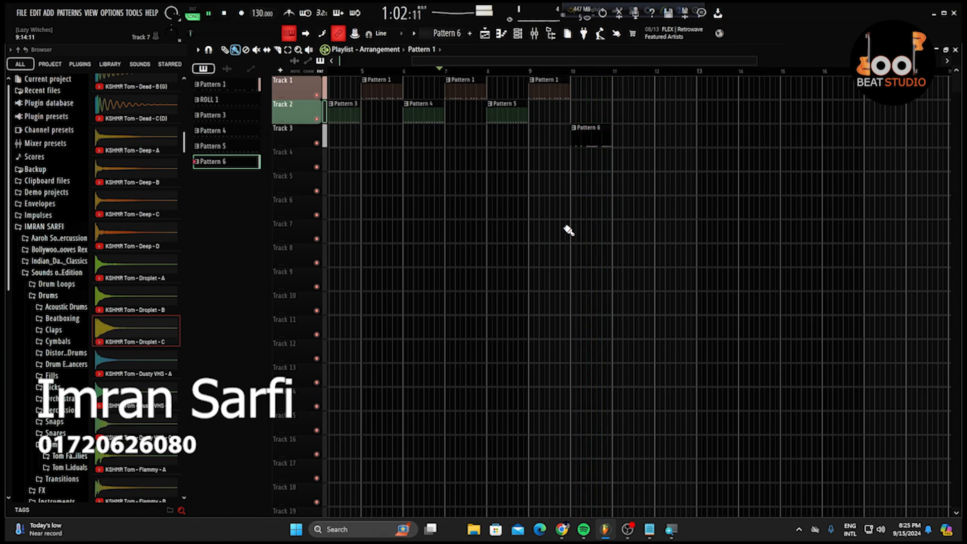
pyautogui.scroll(-3, 738, 218)
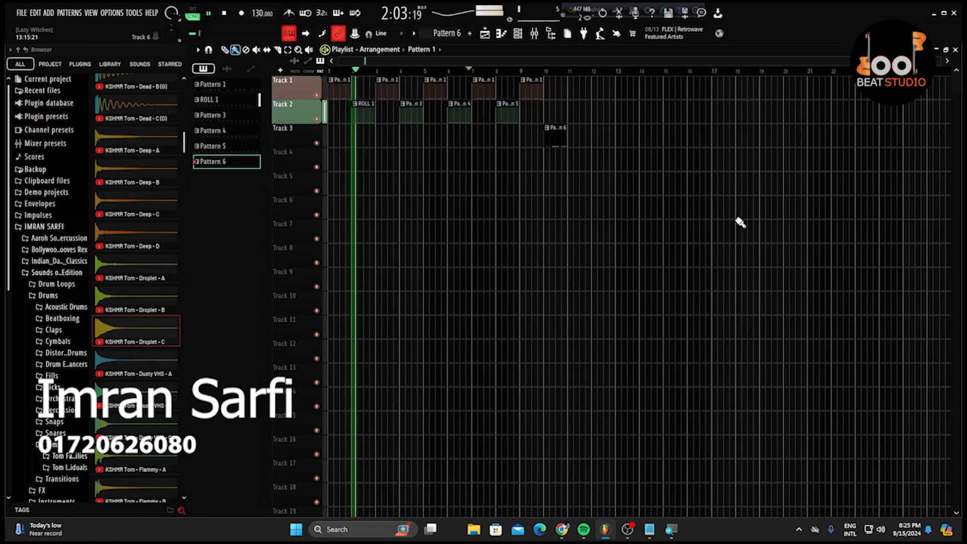
pyautogui.press('space')
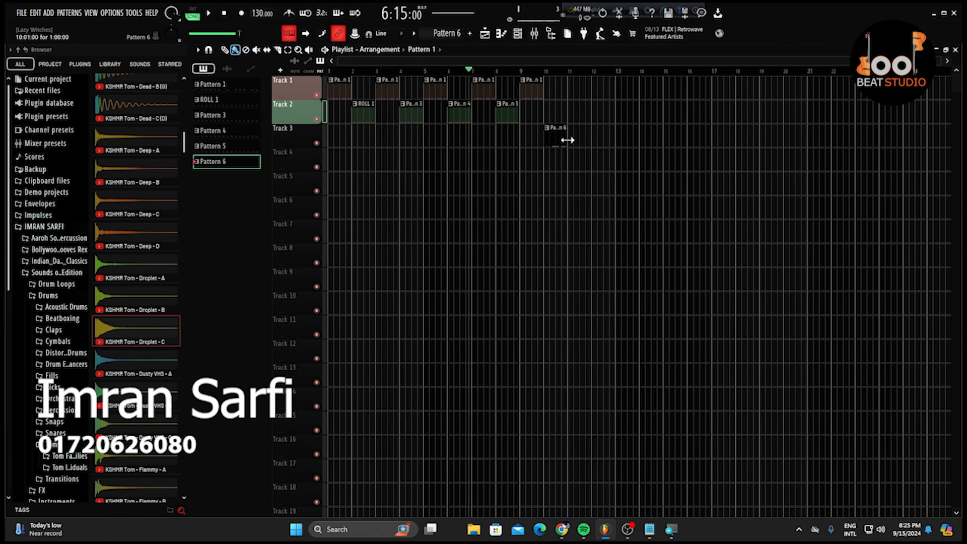
# Move the Pattern 6 clip at bar 10 up to Track 2 and audition its 808 Snare notes in pattern mode.
pyautogui.moveTo(555, 134); pyautogui.dragTo(550, 102)
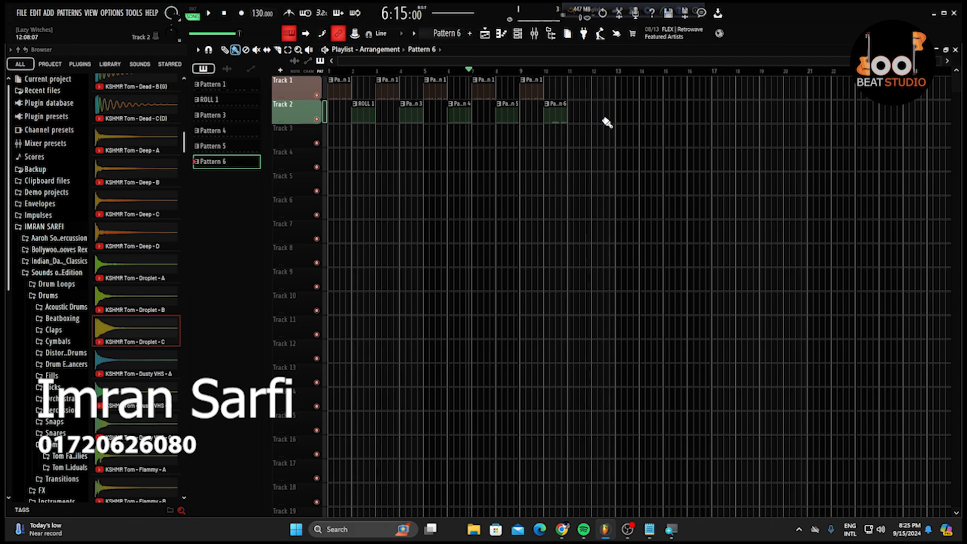
pyautogui.doubleClick(557, 117)
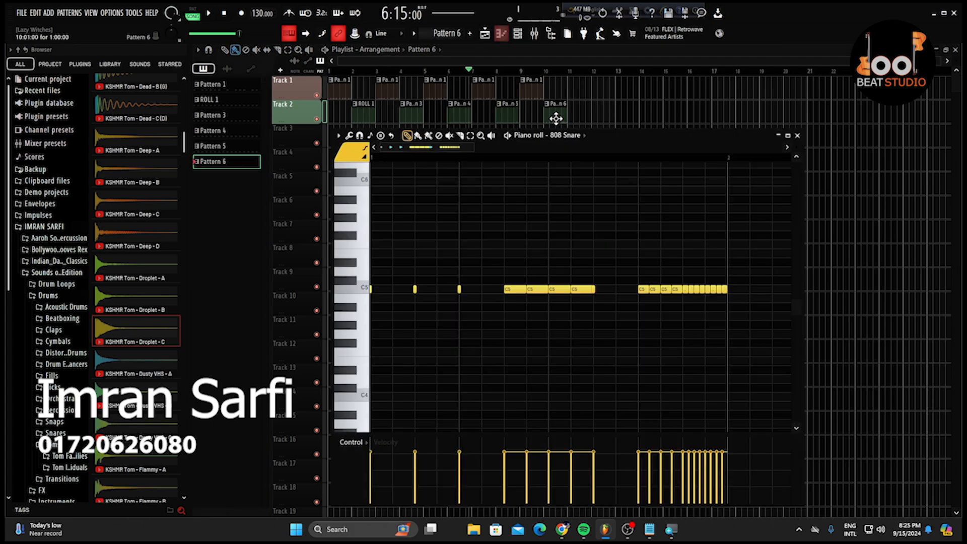
pyautogui.moveTo(645, 135); pyautogui.dragTo(706, 81)
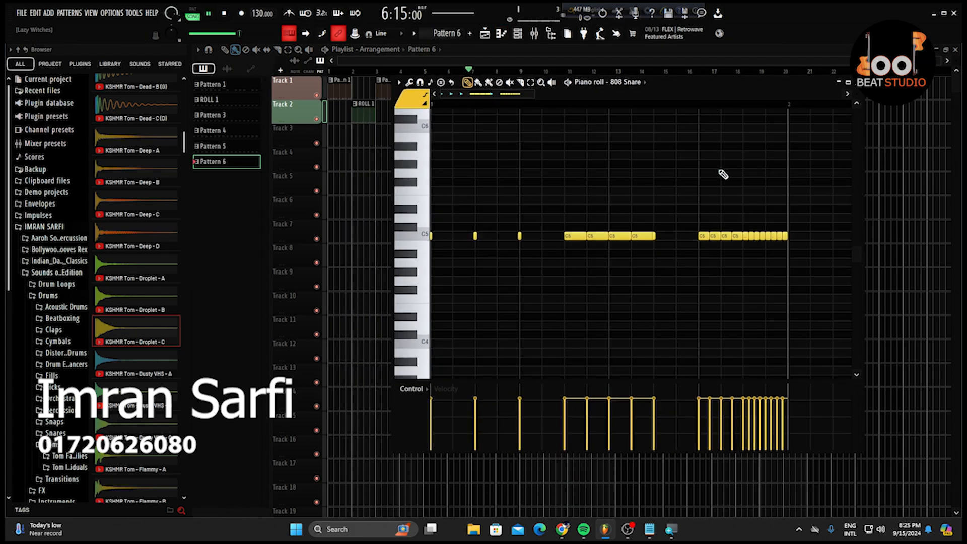
pyautogui.click(193, 12)
pyautogui.press('space')
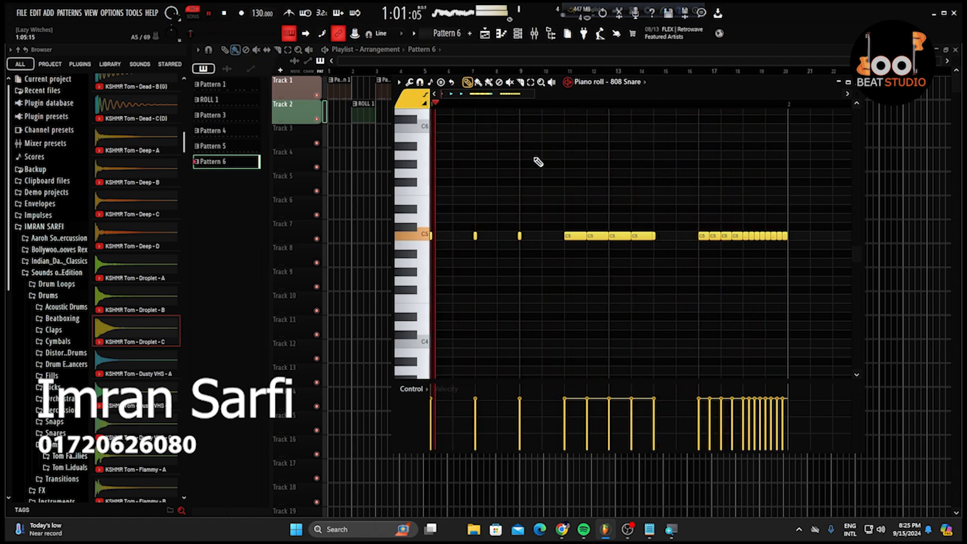
pyautogui.press('space')
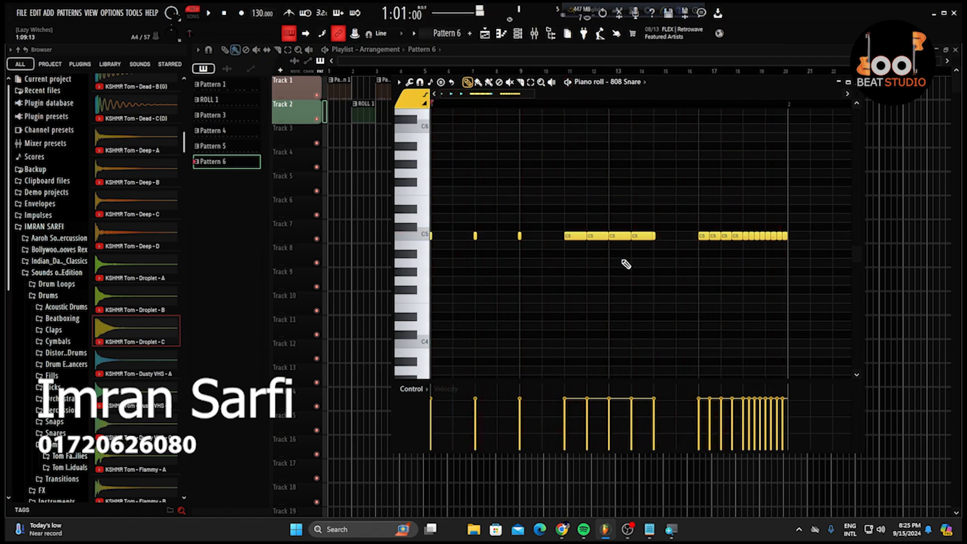
# Pan the first snare note and the first half of the step 7 roll right, and the second note and the roll's second half left.
pyautogui.click(429, 391)
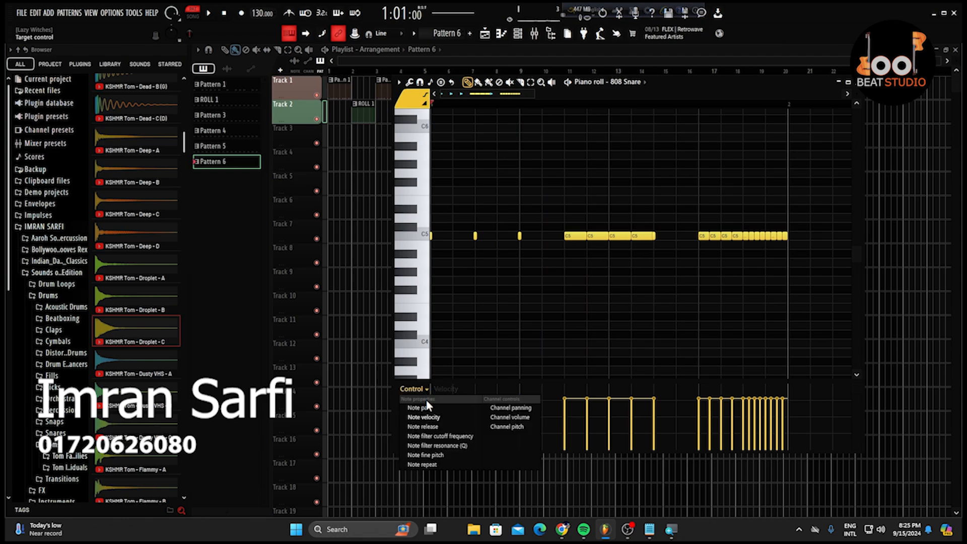
pyautogui.click(431, 409)
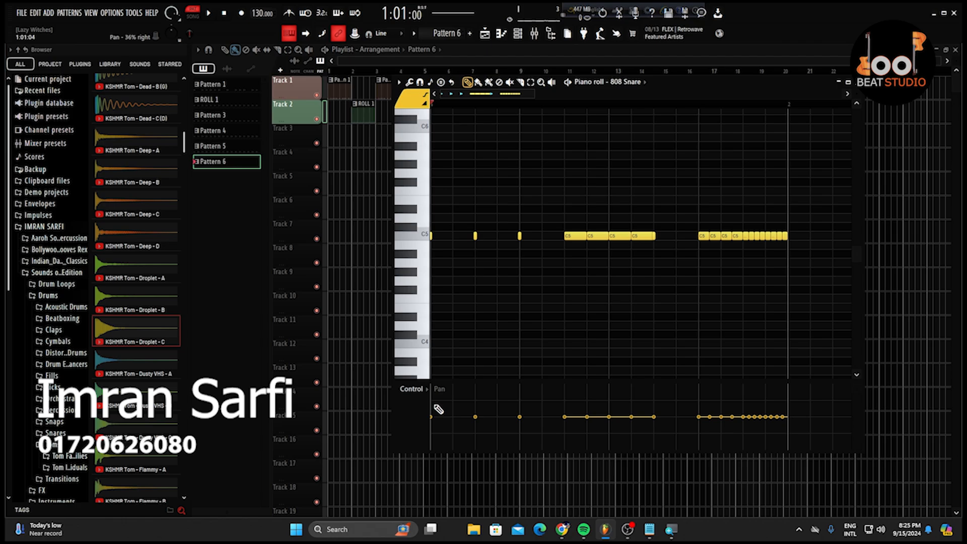
pyautogui.moveTo(439, 407); pyautogui.dragTo(440, 372)
pyautogui.moveTo(476, 417); pyautogui.dragTo(477, 432)
pyautogui.click(587, 403)
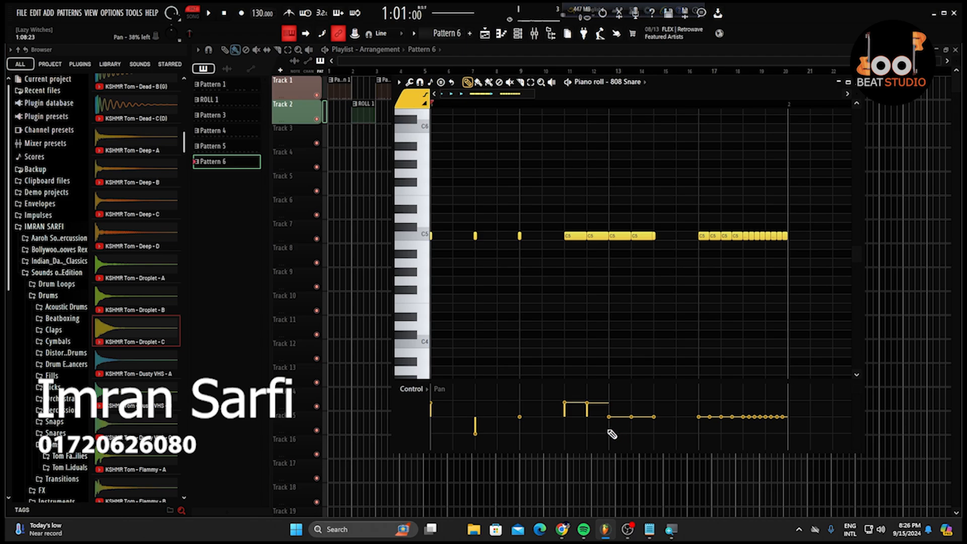
pyautogui.moveTo(611, 430); pyautogui.dragTo(629, 430)
# Sweep the note panning of the chopped roll at step 13 gradually from right to left and audition the pattern.
pyautogui.moveTo(699, 399); pyautogui.dragTo(785, 439)
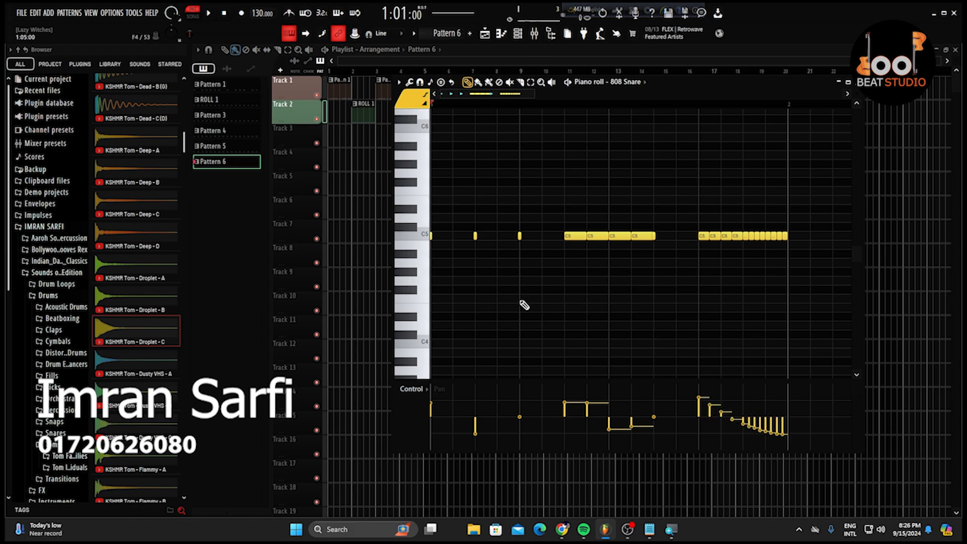
pyautogui.press('space')
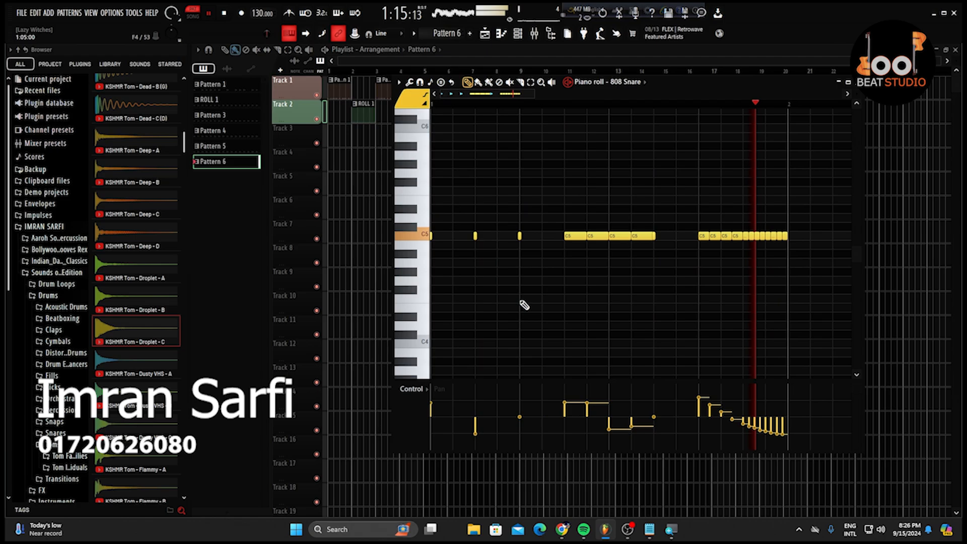
pyautogui.press('space')
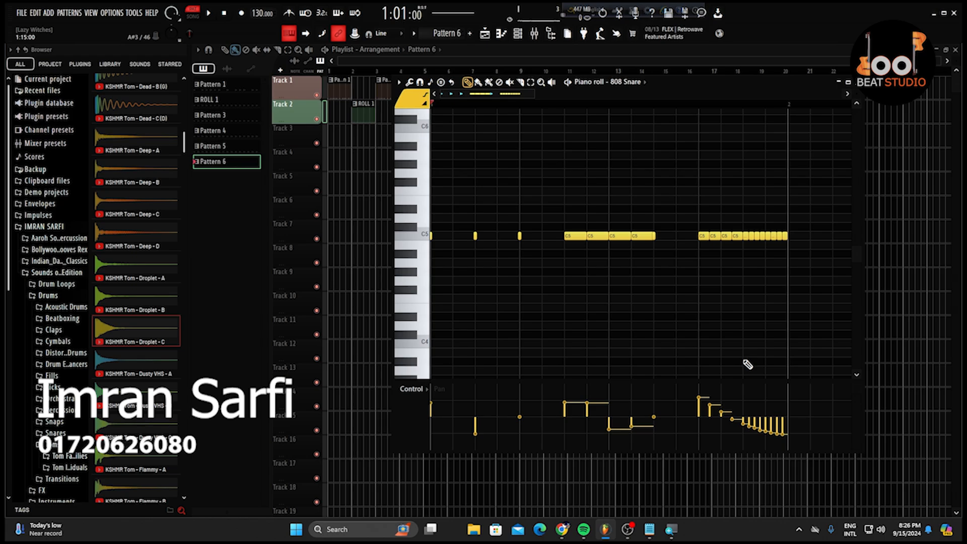
# Close the piano roll and play the full arrangement through Pattern 6 in song mode.
pyautogui.click(858, 82)
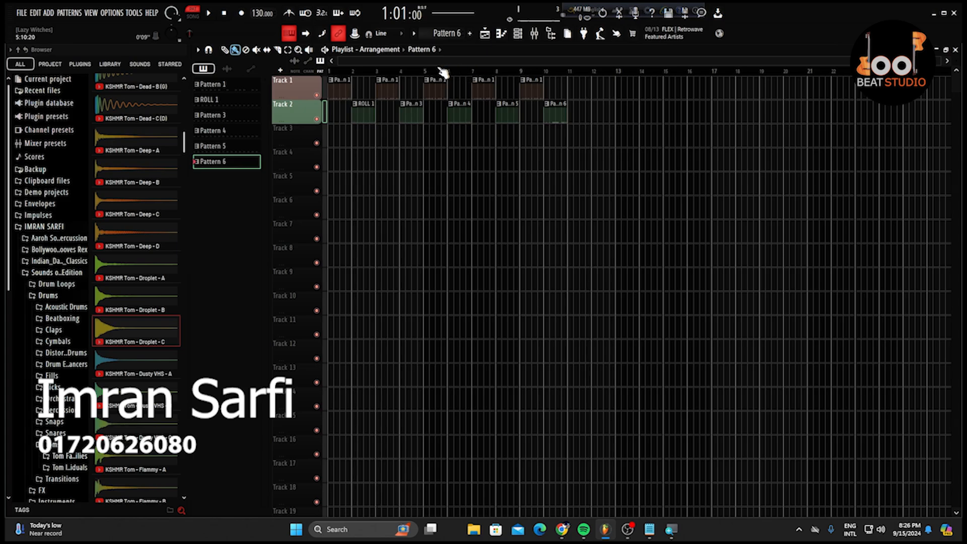
pyautogui.press('l')
pyautogui.press('space')
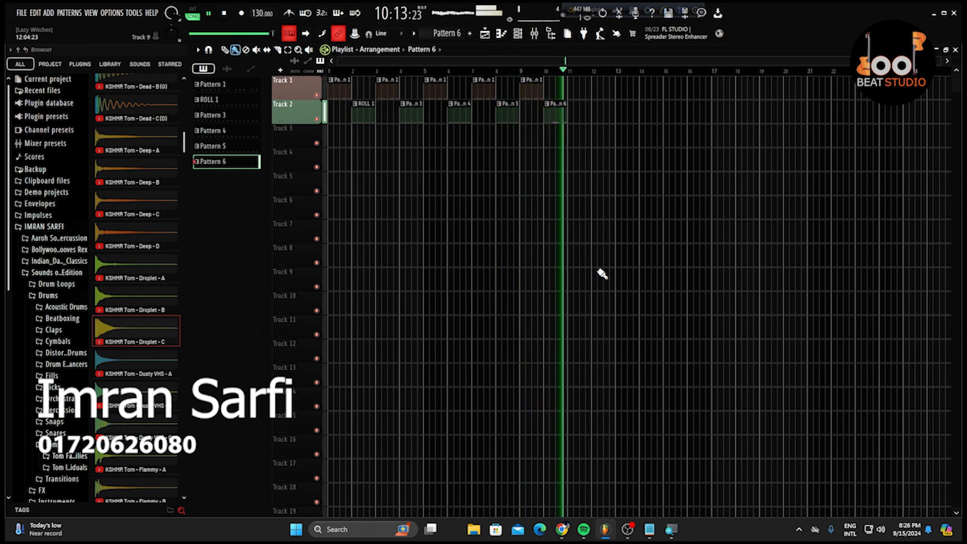
# Stop playback and add an FPC drum machine channel to the channel rack, moving its window clear of the pattern list.
pyautogui.press('space')
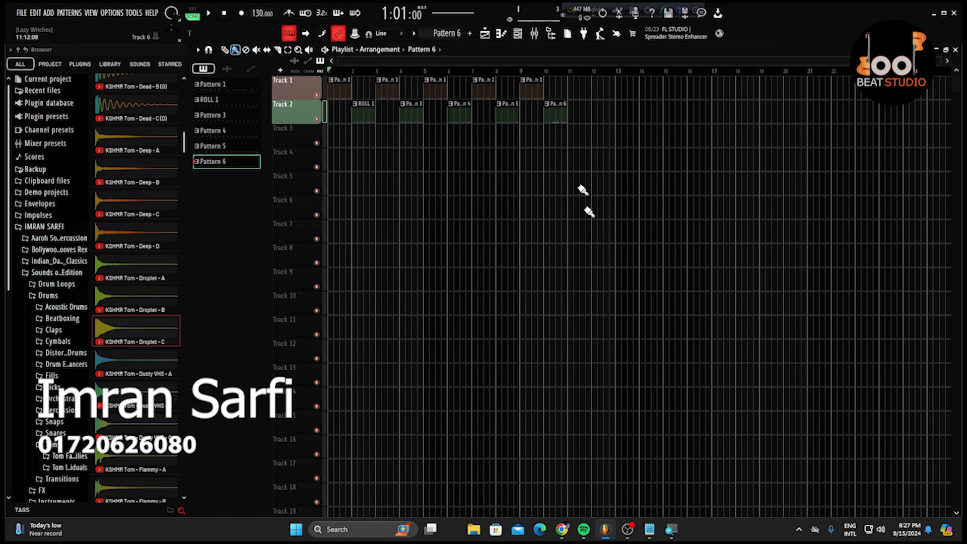
pyautogui.click(522, 36)
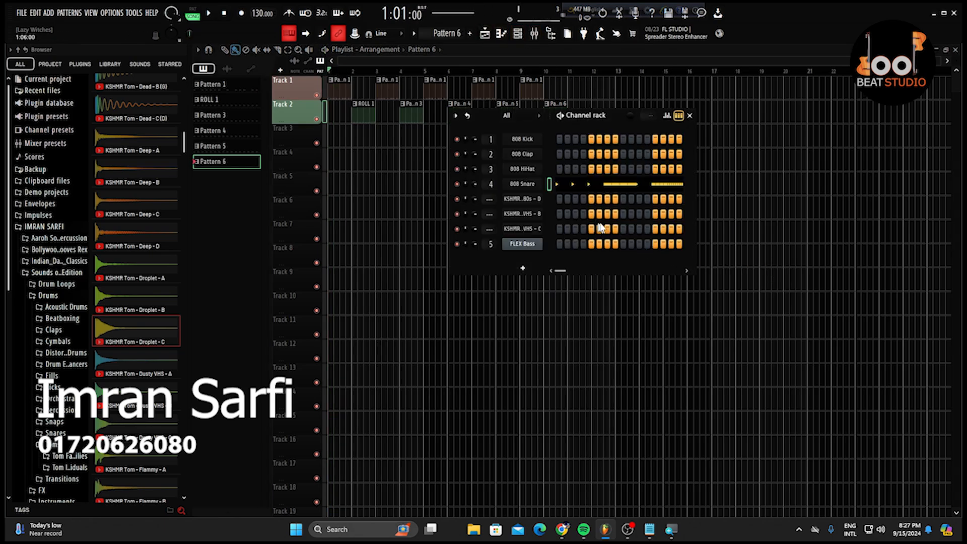
pyautogui.click(535, 275)
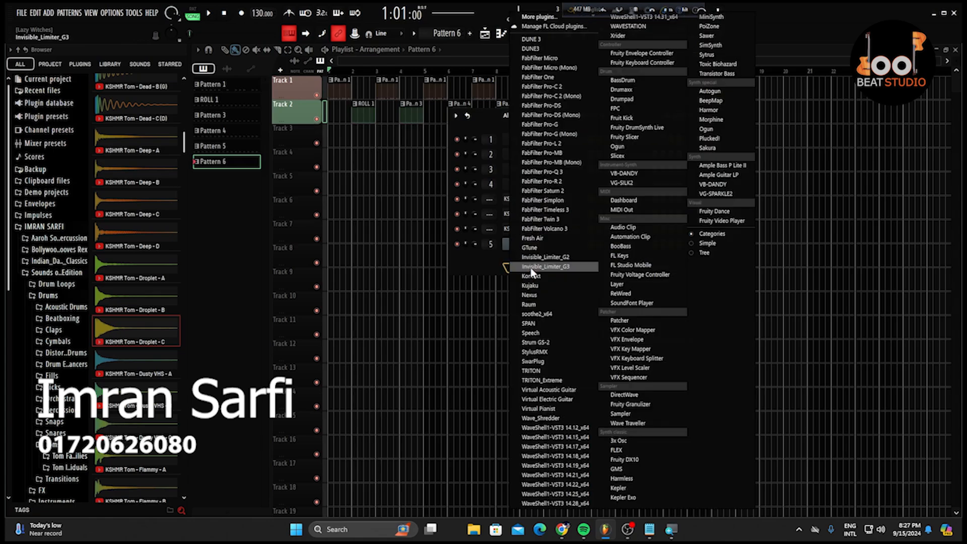
pyautogui.click(647, 108)
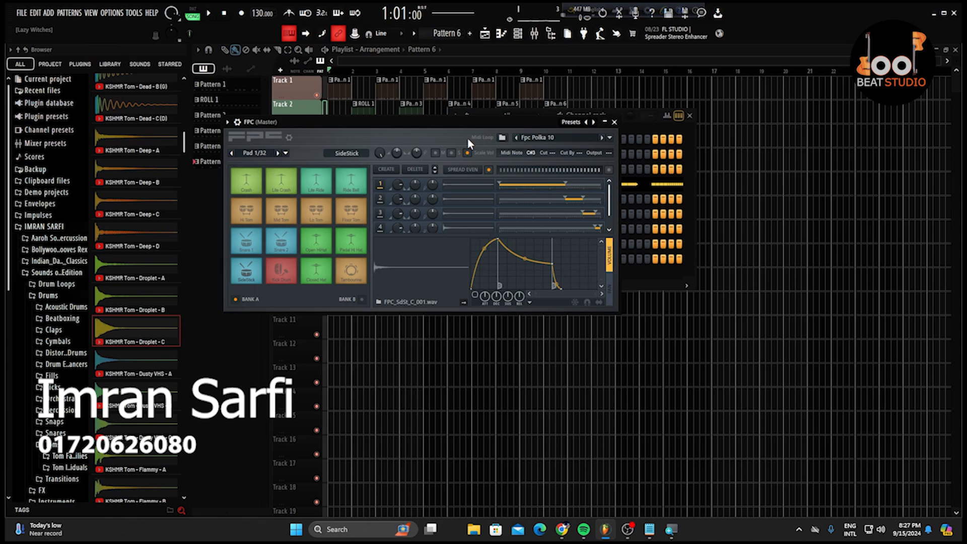
pyautogui.moveTo(457, 118); pyautogui.dragTo(696, 123)
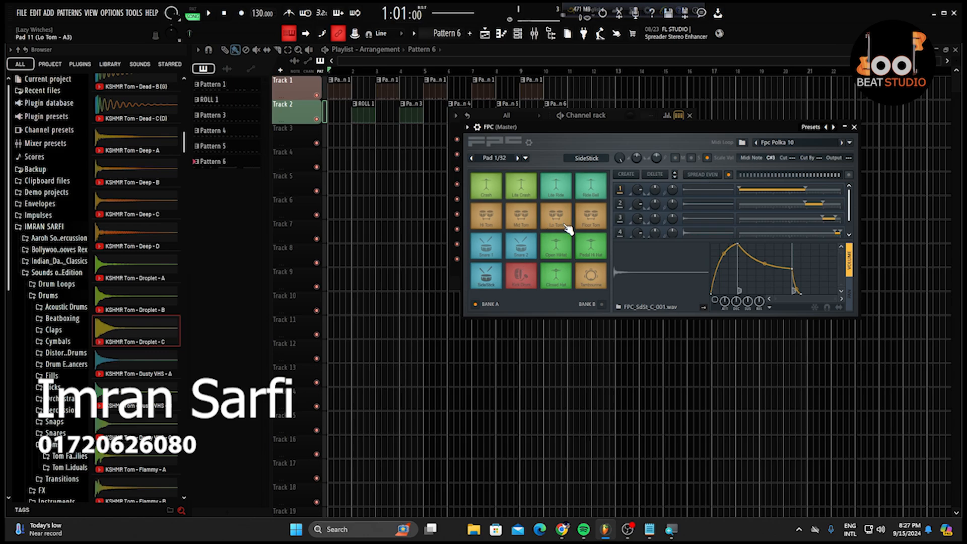
# Audition the FPC's Crash, Lite Crash, Lite Ride, Ride Bell, Hi Tom, Mid Tom, Lo Tom and Floor Tom pads.
pyautogui.click(487, 185)
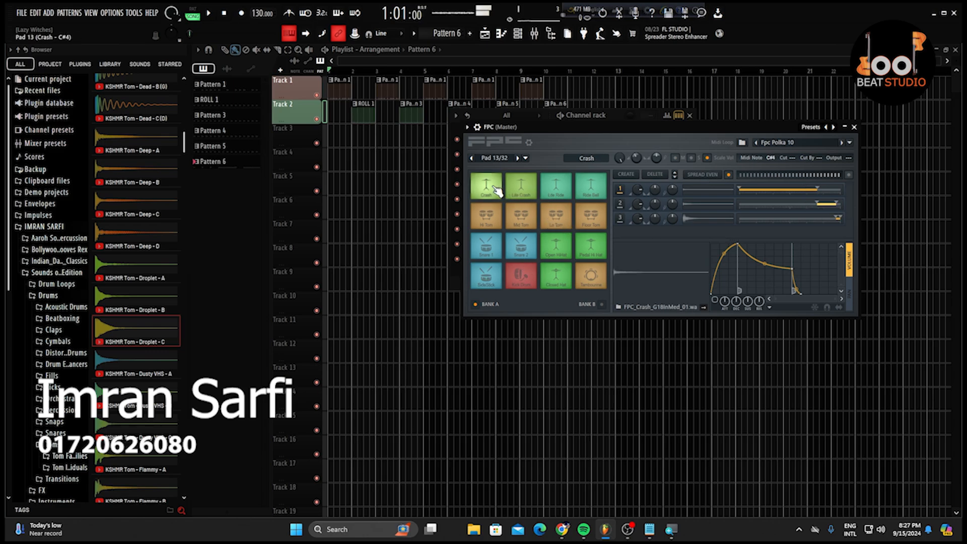
pyautogui.click(530, 193)
pyautogui.click(556, 186)
pyautogui.click(591, 185)
pyautogui.click(486, 216)
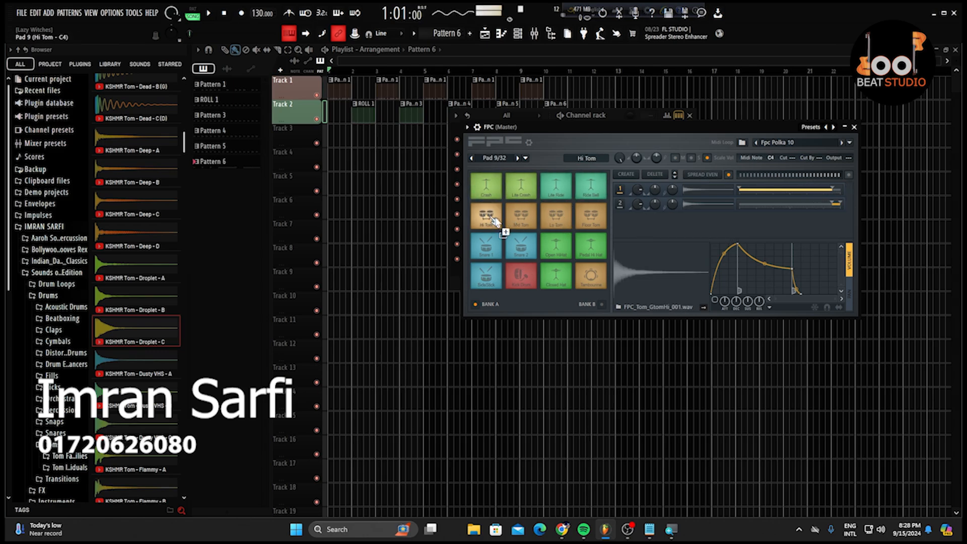
pyautogui.click(522, 215)
pyautogui.click(556, 216)
pyautogui.click(591, 216)
# Audition the FPC's Snare 1, Snare 2, Open HiHat, Pedal Hi Hat, SideStick, Kick Drum and Tambourine pads.
pyautogui.click(487, 246)
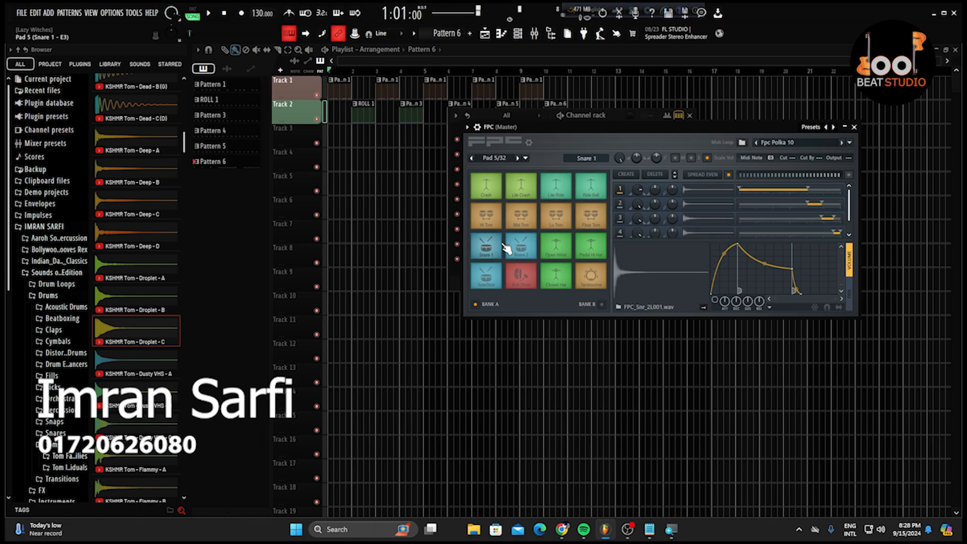
pyautogui.click(531, 248)
pyautogui.click(556, 247)
pyautogui.click(591, 252)
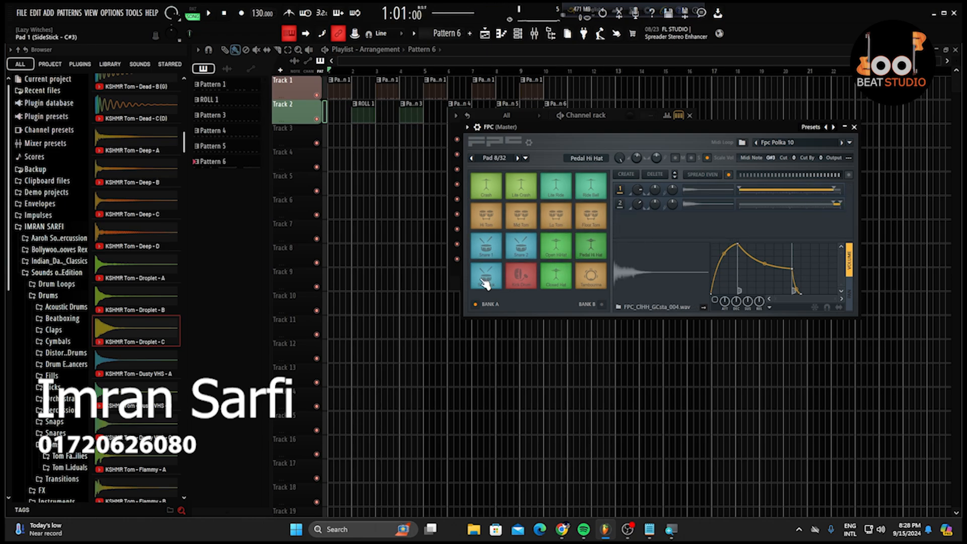
pyautogui.click(487, 277)
pyautogui.click(521, 278)
pyautogui.click(589, 277)
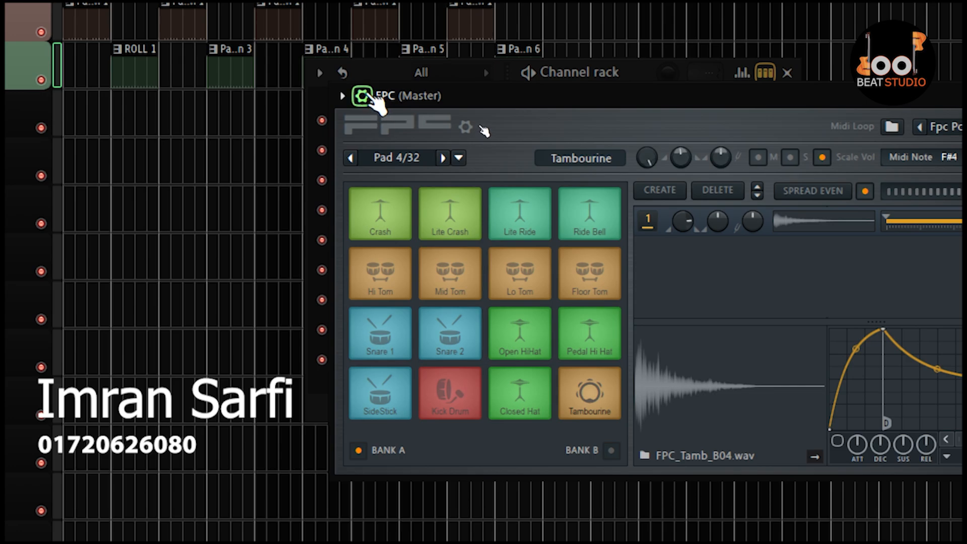
# Review the FPC channel's detailed settings, including levels, polyphony, time and arpeggiator, and close the FPC window.
pyautogui.click(364, 95)
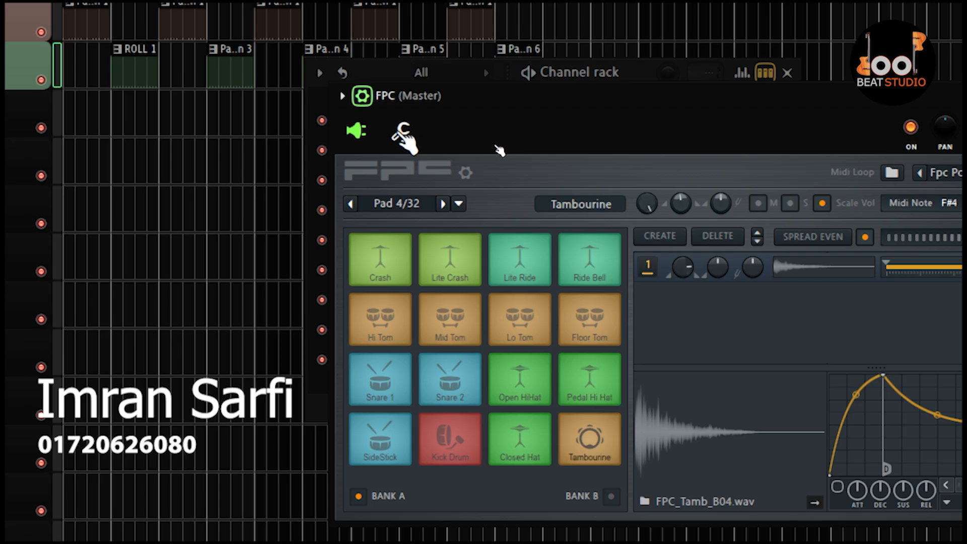
pyautogui.click(403, 132)
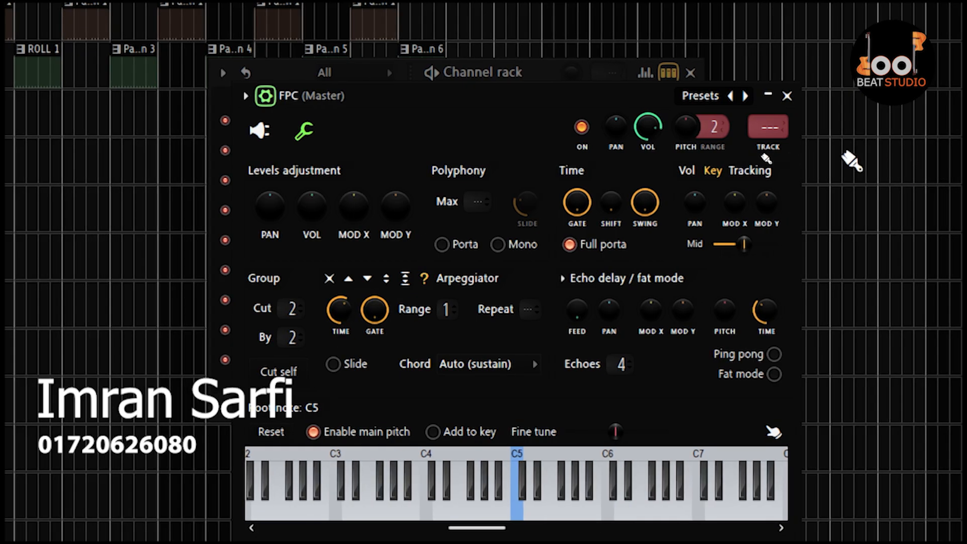
pyautogui.click(787, 96)
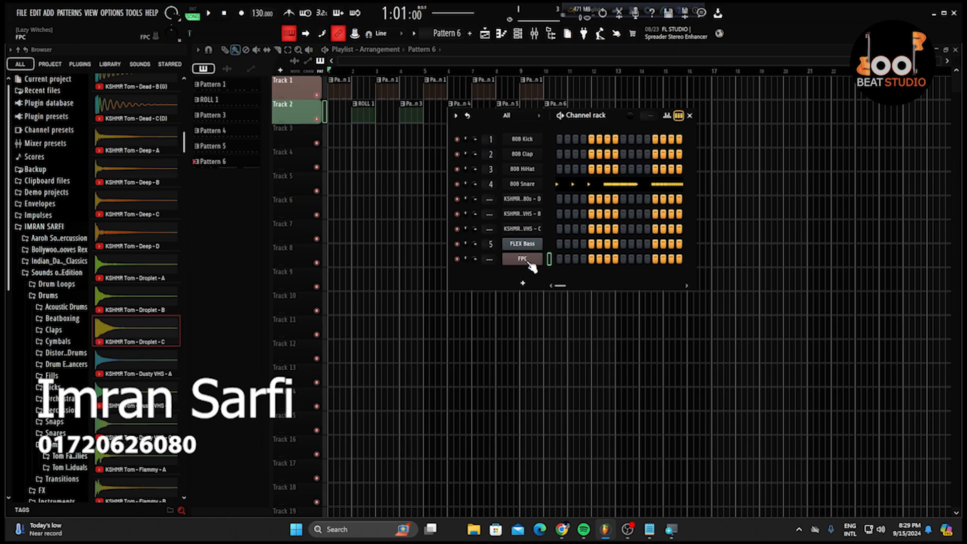
# In the FPC piano roll, place two-step notes at the start of bar 1 for Kick Drum, SideStick, Snare 2 and Snare 1.
pyautogui.rightClick(531, 260)
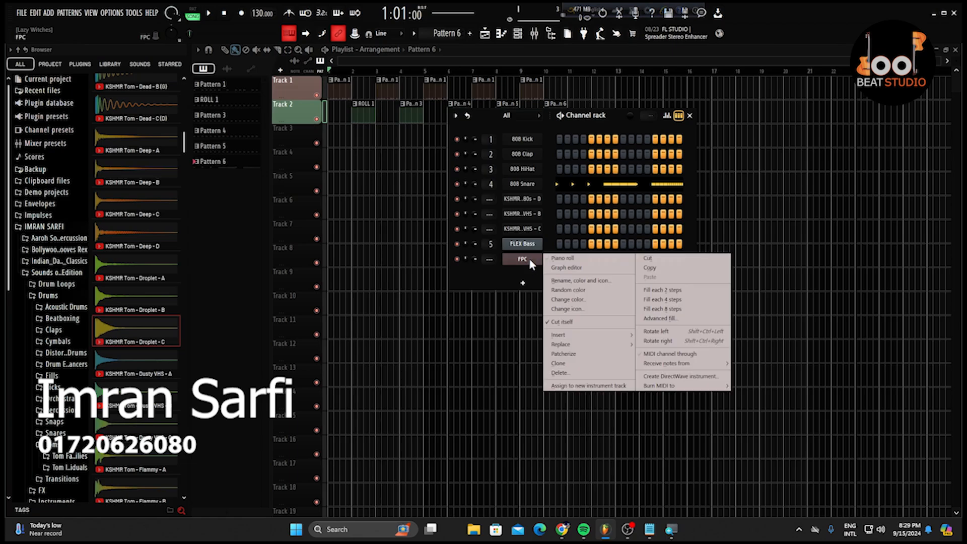
pyautogui.click(563, 258)
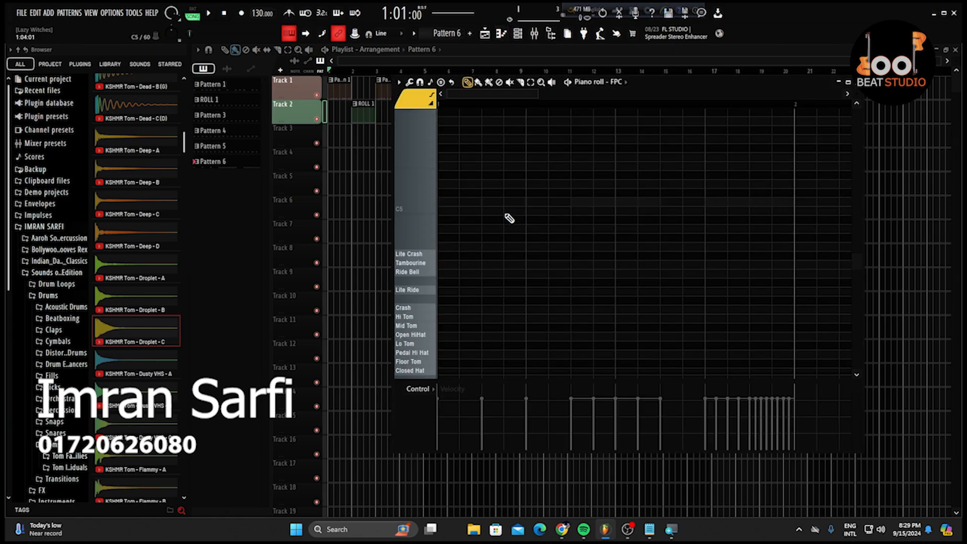
pyautogui.scroll(-1, 509, 218)
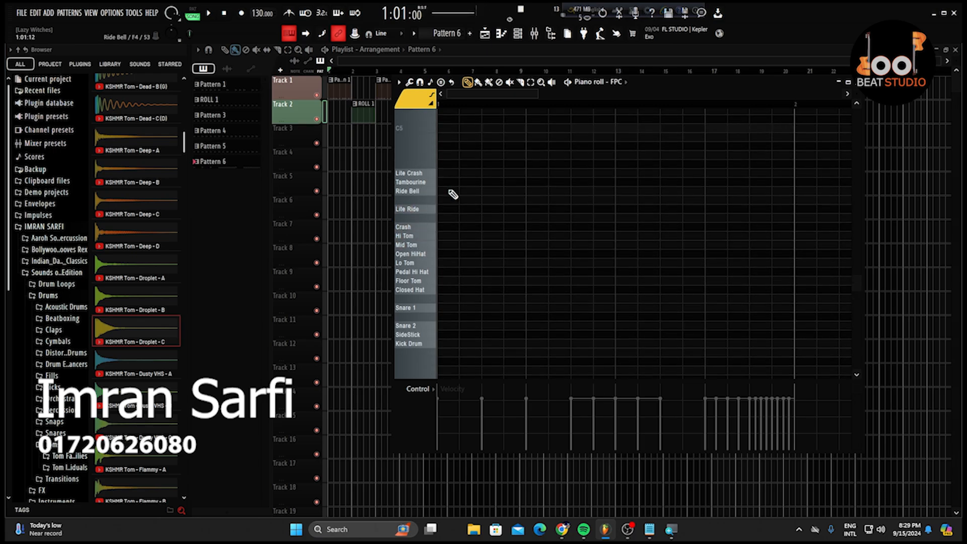
pyautogui.click(464, 317)
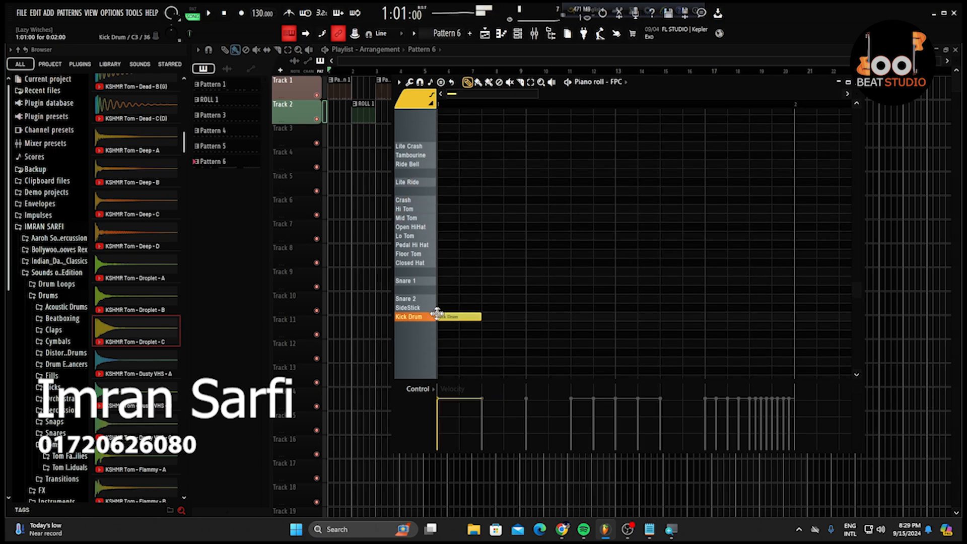
pyautogui.click(456, 308)
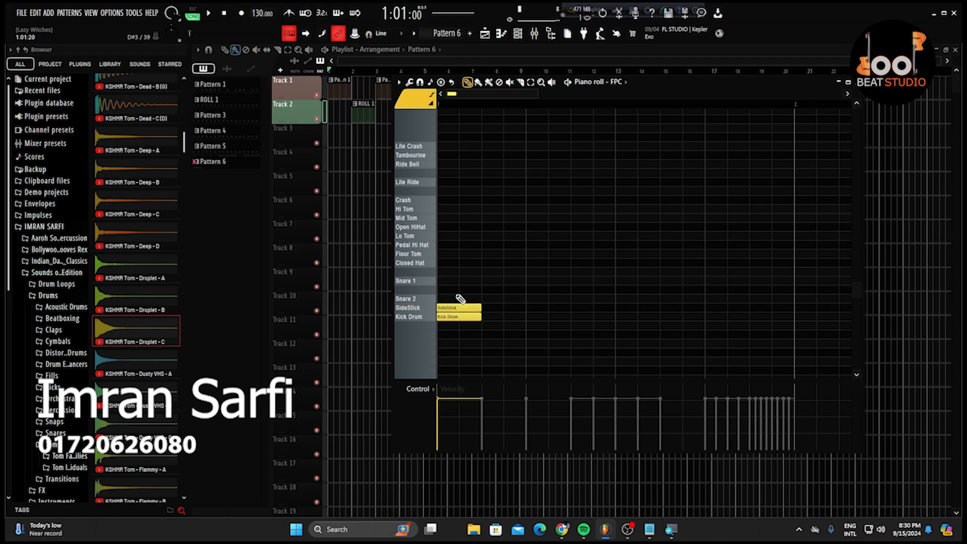
pyautogui.click(460, 299)
pyautogui.click(458, 281)
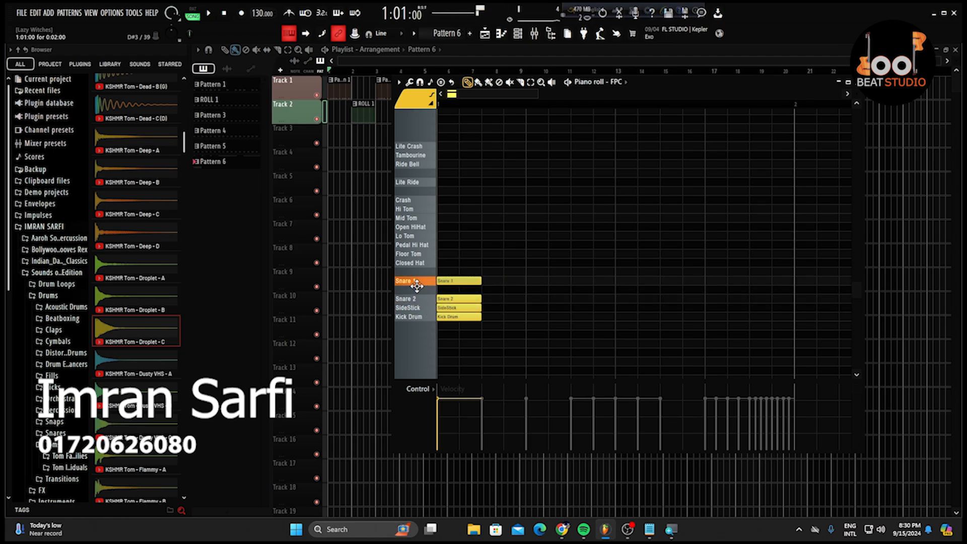
# Place two-step notes at the start of bar 1 for Closed Hat, Floor Tom, Pedal Hi Hat, Lo Tom and Open HiHat.
pyautogui.click(458, 262)
pyautogui.click(458, 254)
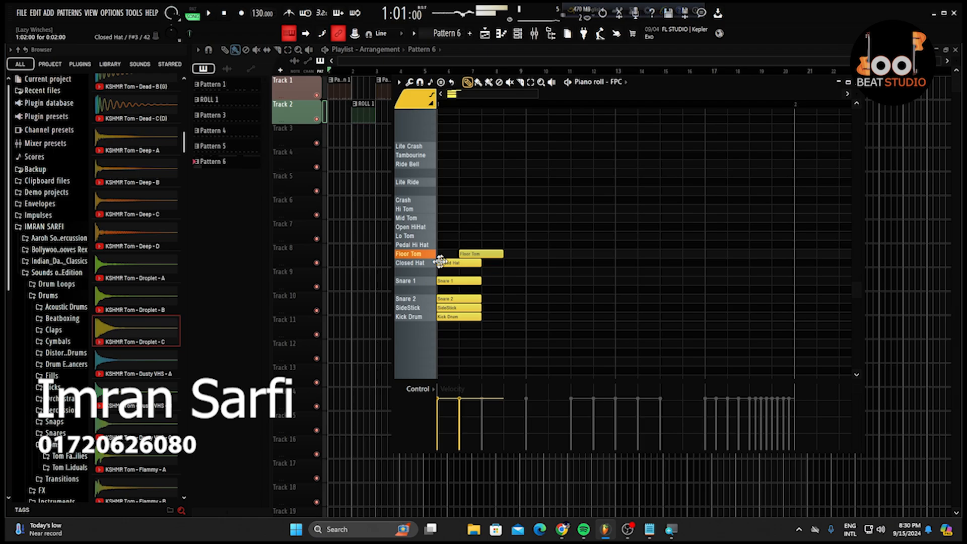
pyautogui.click(466, 244)
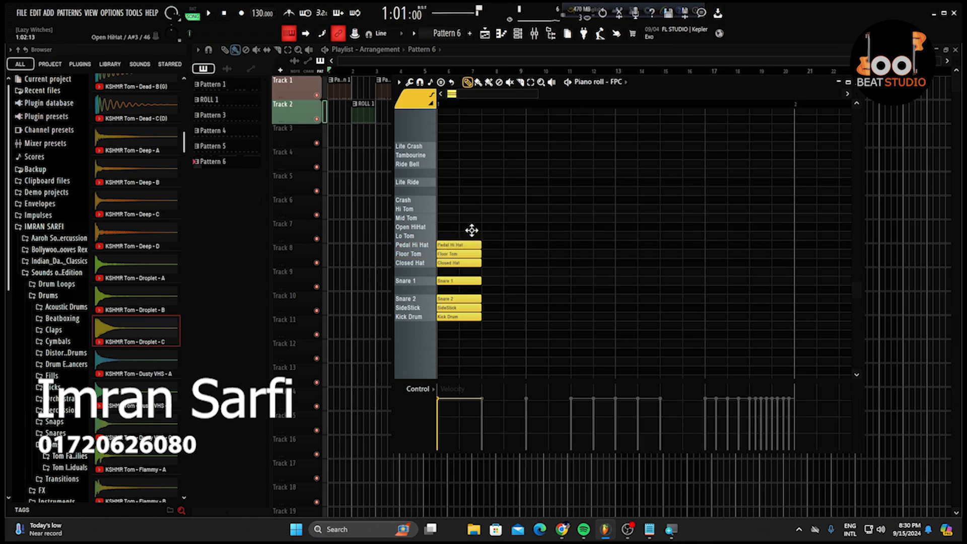
pyautogui.click(459, 236)
pyautogui.click(473, 227)
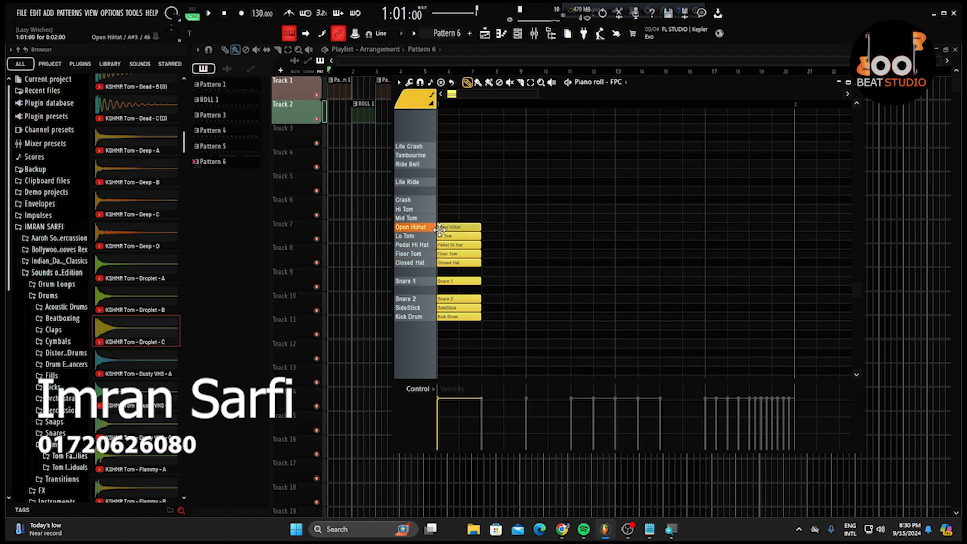
# Place two-step notes at bar 1 for Mid Tom, Hi Tom, Crash, Lite Ride, Ride Bell, Tambourine and Lite Crash.
pyautogui.moveTo(487, 218); pyautogui.dragTo(438, 183)
pyautogui.click(478, 209)
pyautogui.click(459, 200)
pyautogui.click(442, 165)
pyautogui.moveTo(458, 148); pyautogui.dragTo(438, 155)
pyautogui.scroll(1, 543, 195)
pyautogui.click(456, 173)
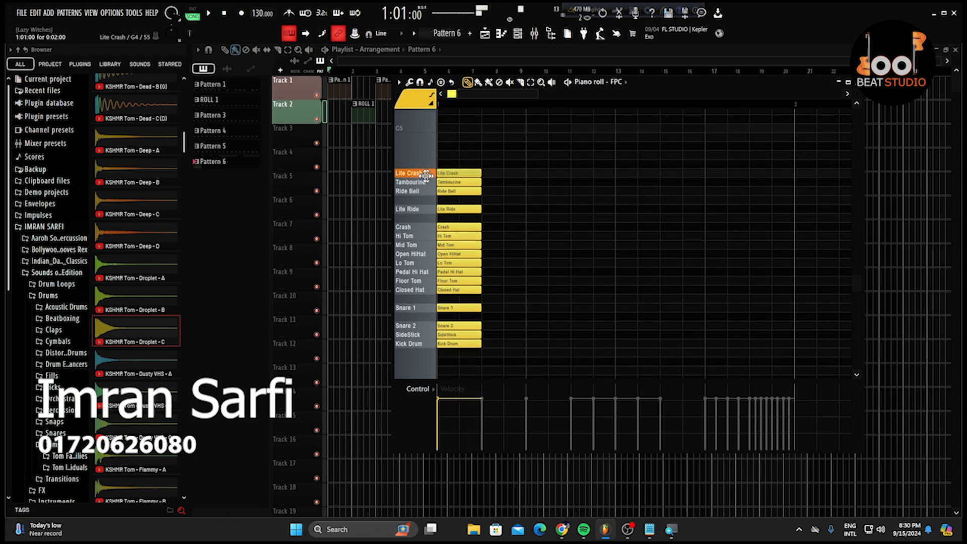
# Select all the FPC notes, lengthen them to three bars, and close the piano roll and channel rack.
pyautogui.scroll(-3, 537, 232)
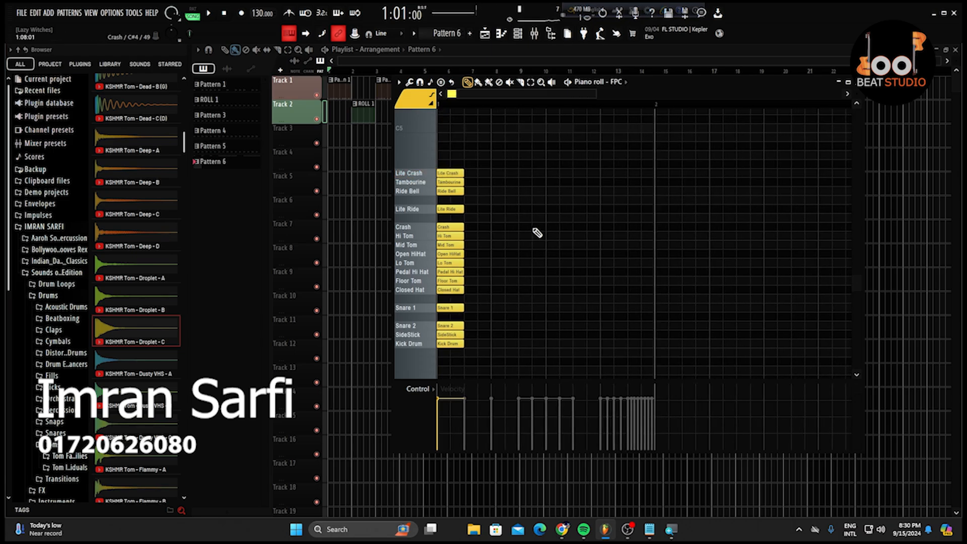
pyautogui.moveTo(477, 151); pyautogui.dragTo(443, 369)
pyautogui.moveTo(449, 326); pyautogui.dragTo(835, 326)
pyautogui.scroll(-3, 520, 328)
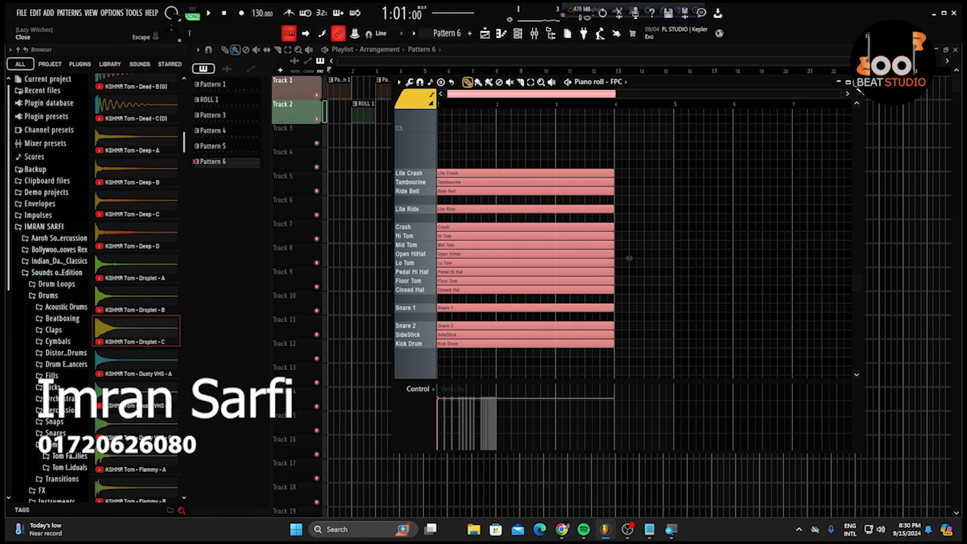
pyautogui.click(857, 86)
pyautogui.click(691, 116)
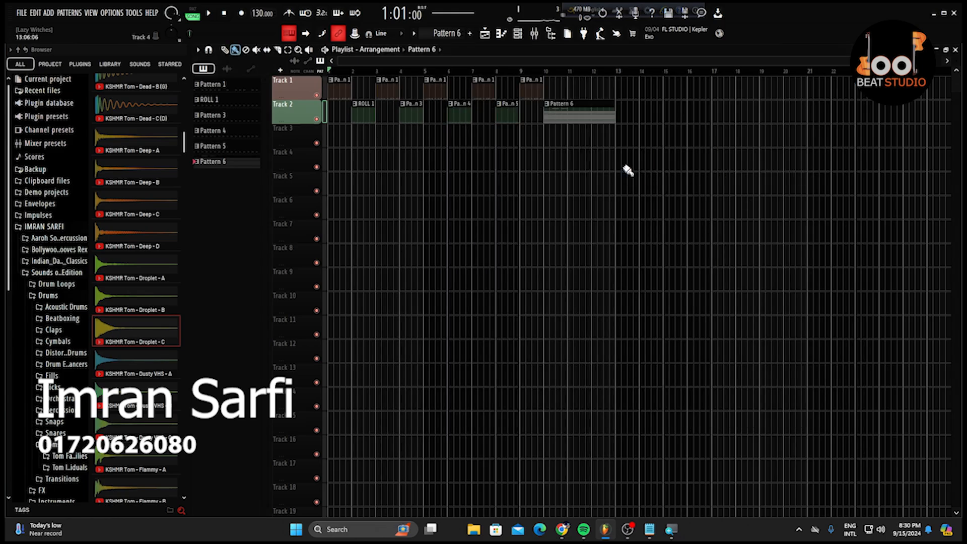
pyautogui.scroll(2, 582, 168)
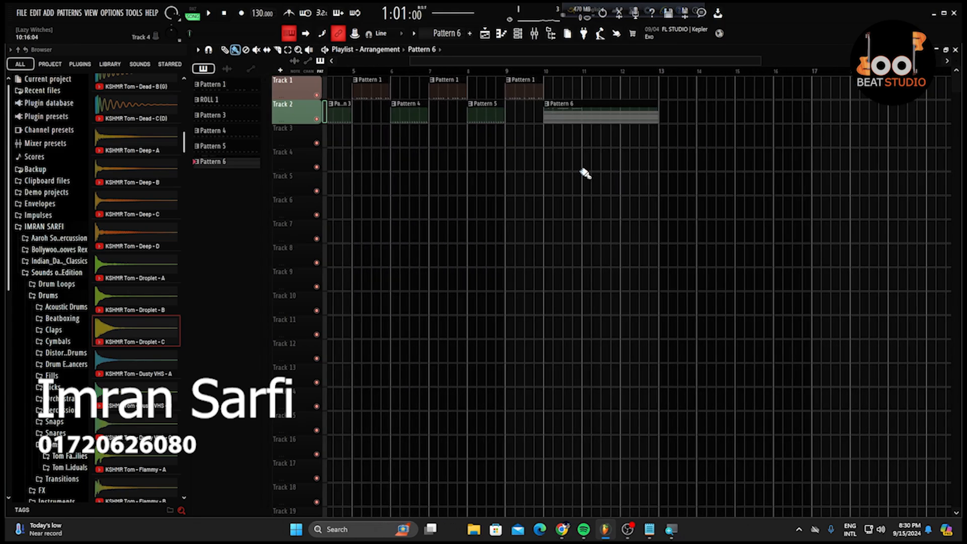
pyautogui.scroll(2, 536, 174)
pyautogui.doubleClick(615, 119)
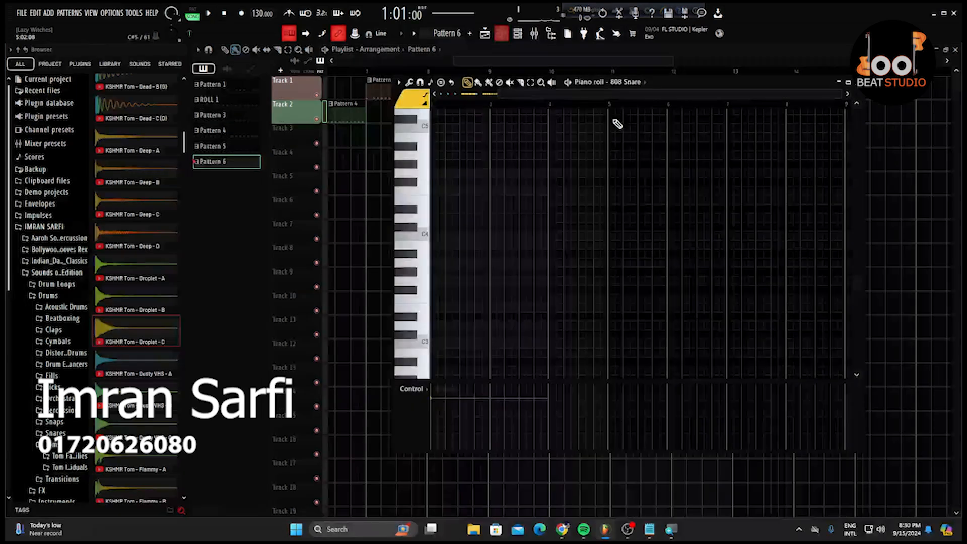
pyautogui.click(858, 81)
pyautogui.doubleClick(680, 119)
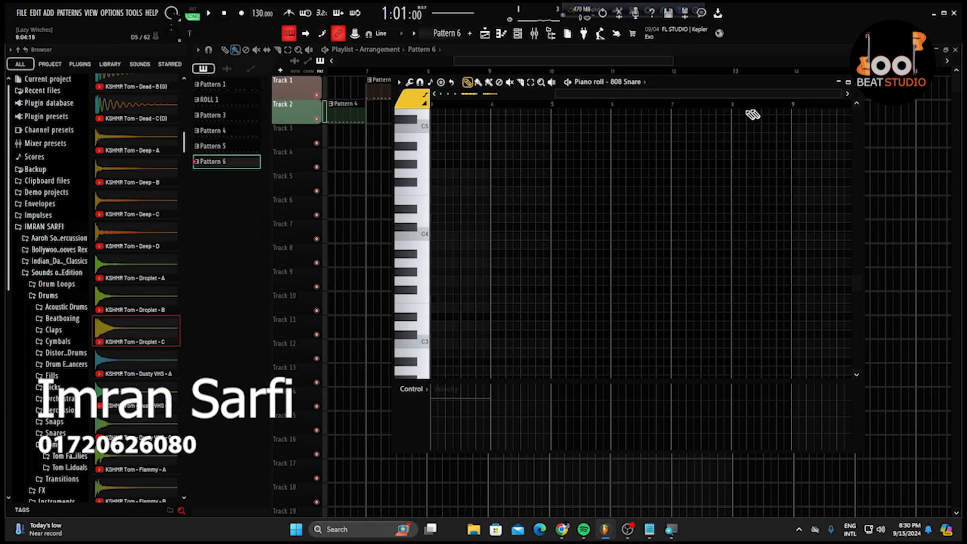
pyautogui.scroll(1, 614, 226)
pyautogui.press('Escape')
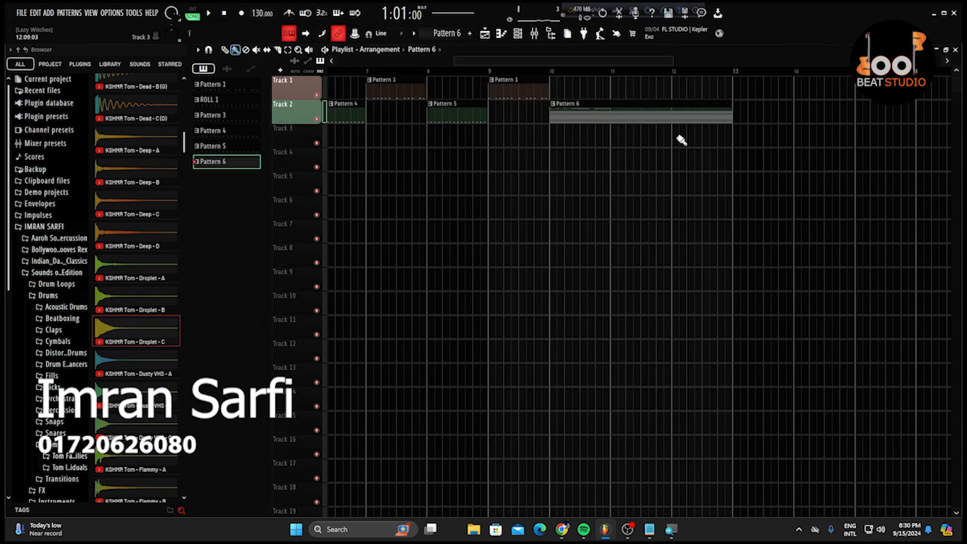
# Cut the FPC channel's notes out of Pattern 6 in the channel rack.
pyautogui.click(517, 33)
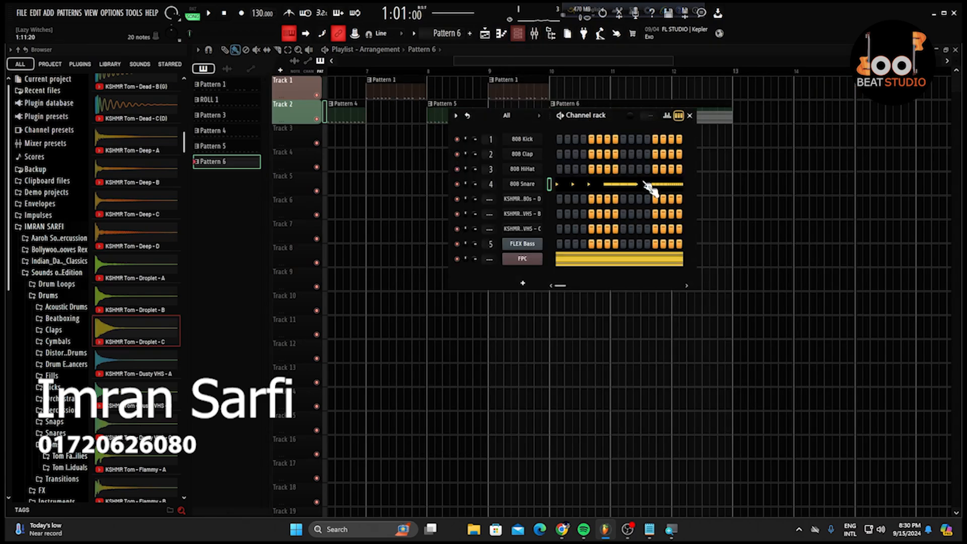
pyautogui.rightClick(539, 257)
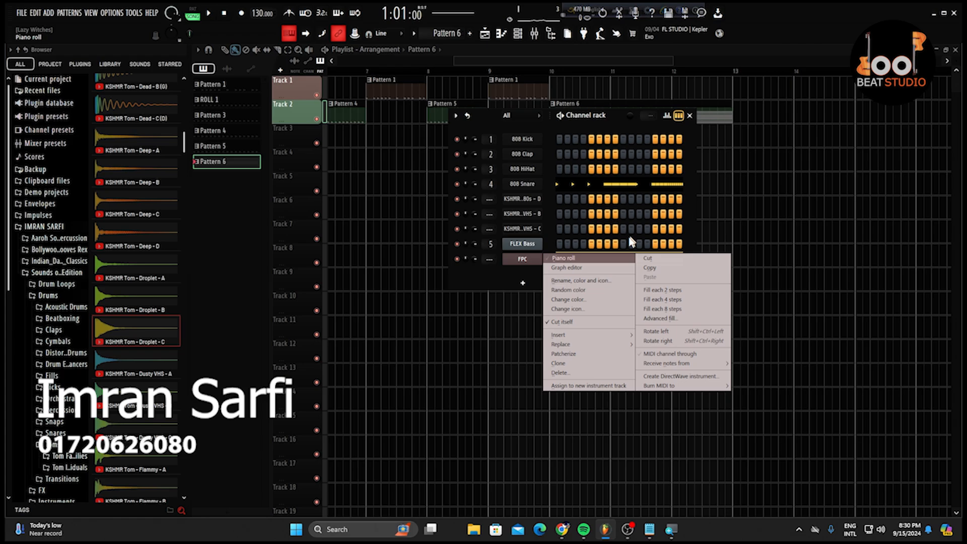
pyautogui.click(660, 259)
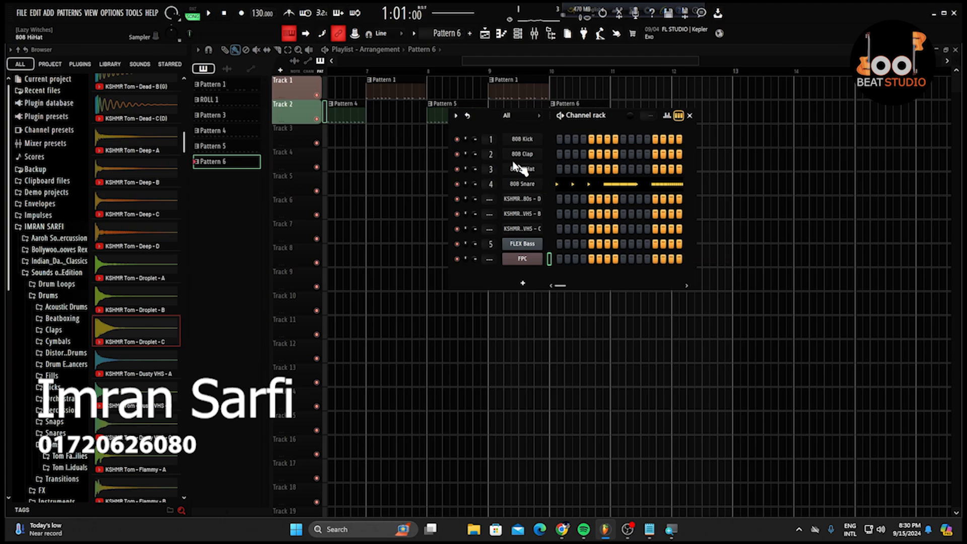
# Paste the cut FPC notes into a new Pattern 7 and place its clip on Track 3 at bar 11.
pyautogui.click(479, 32)
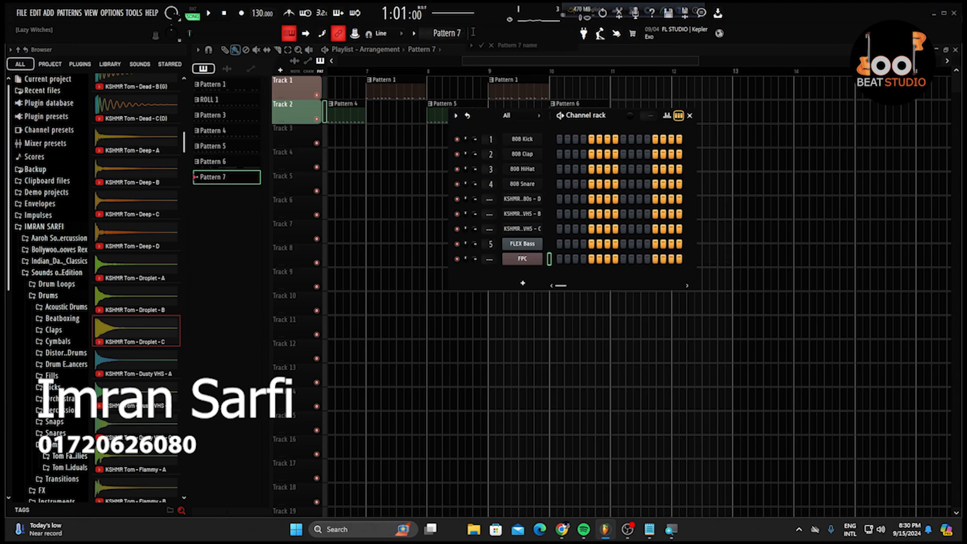
pyautogui.rightClick(533, 262)
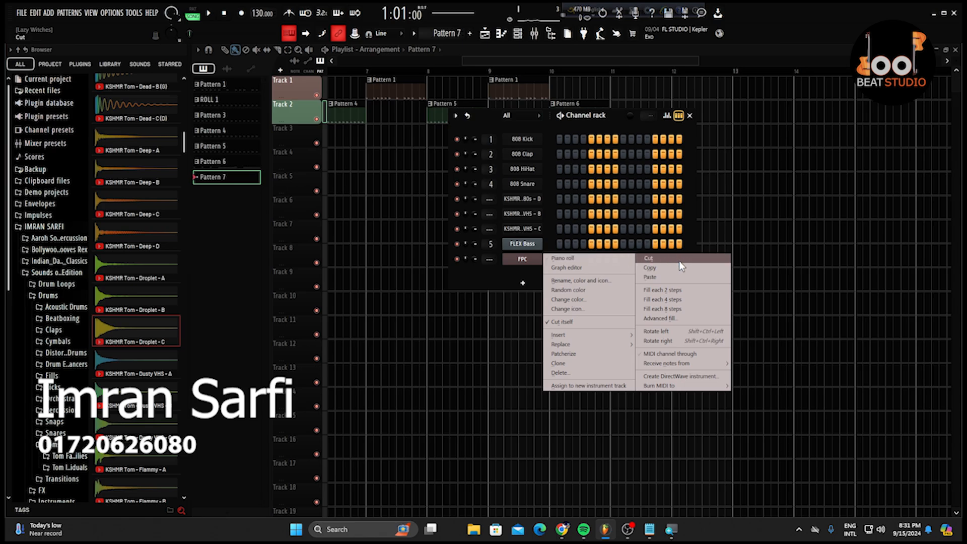
pyautogui.click(678, 275)
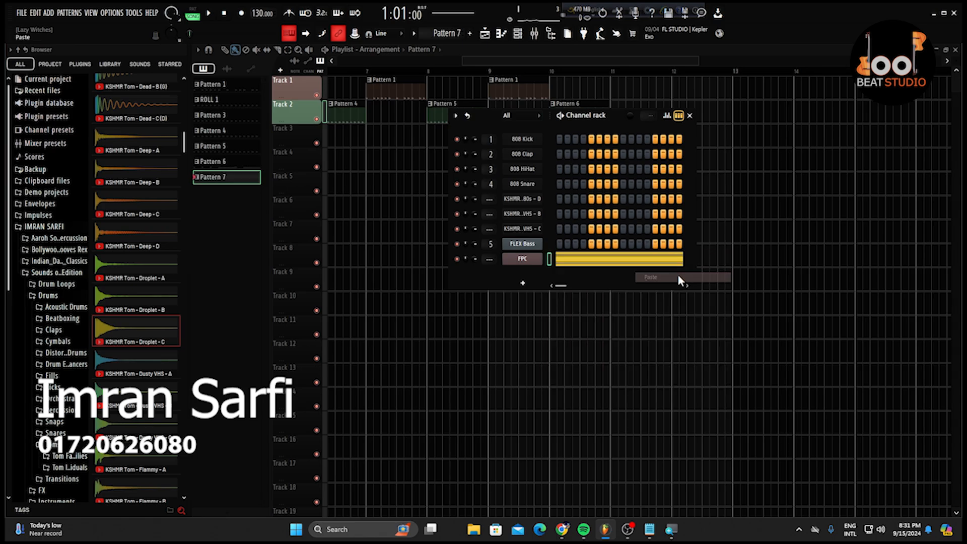
pyautogui.click(690, 115)
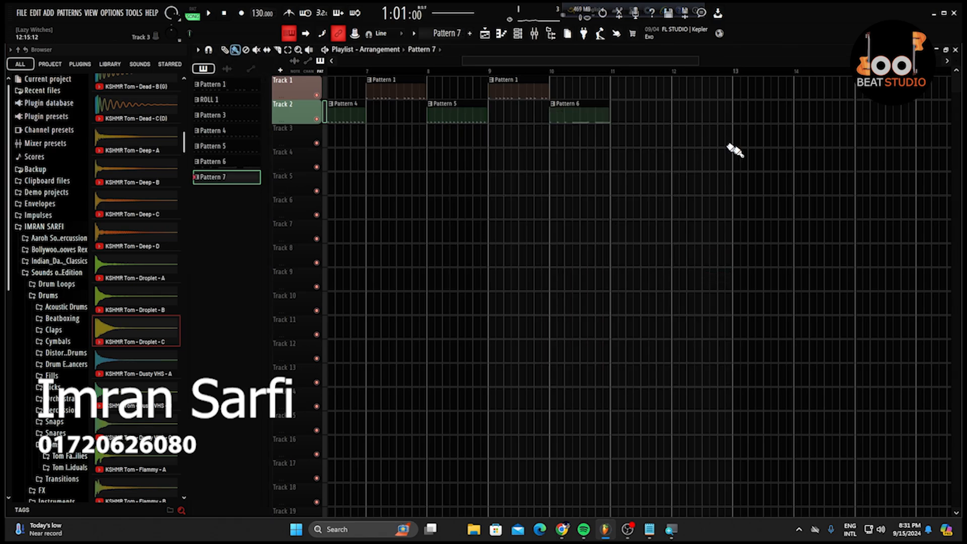
pyautogui.click(616, 137)
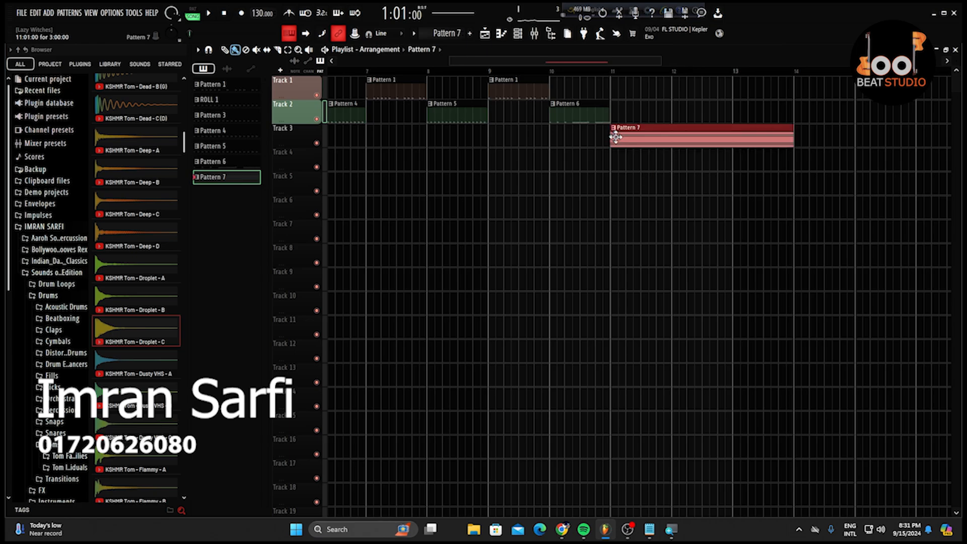
# Shorten all FPC notes in Pattern 7 to one bar.
pyautogui.doubleClick(682, 143)
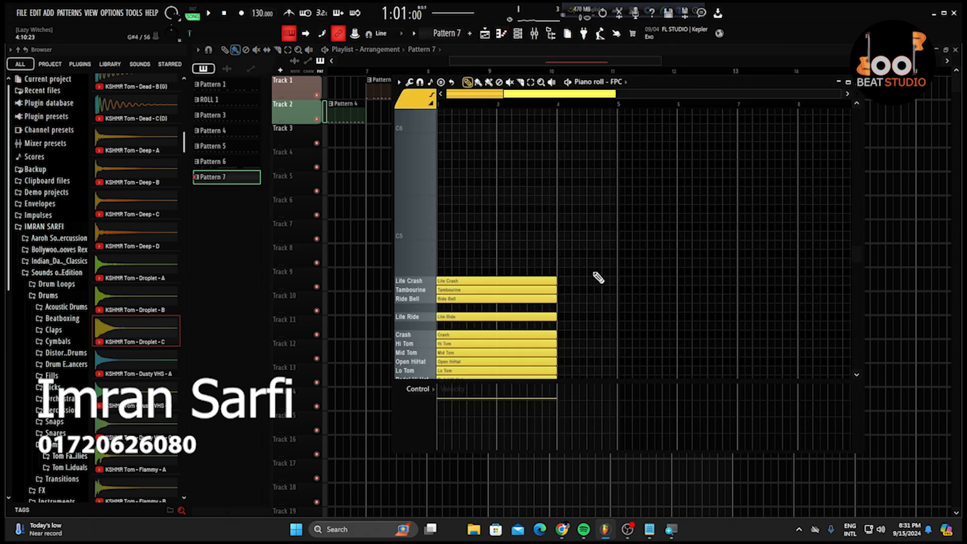
pyautogui.hotkey('ctrl', 'a')
pyautogui.scroll(-5, 564, 280)
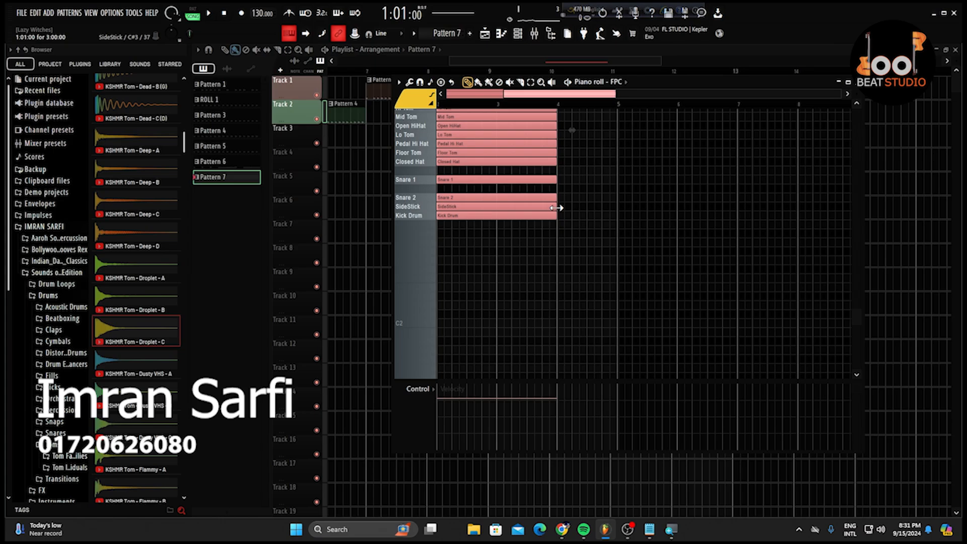
pyautogui.moveTo(557, 207); pyautogui.dragTo(507, 207)
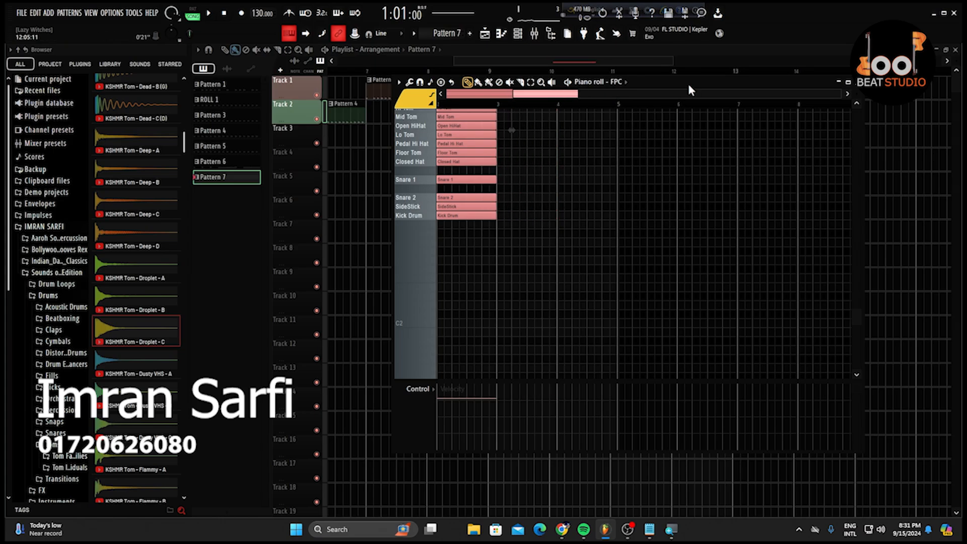
pyautogui.moveTo(688, 83); pyautogui.dragTo(765, 257)
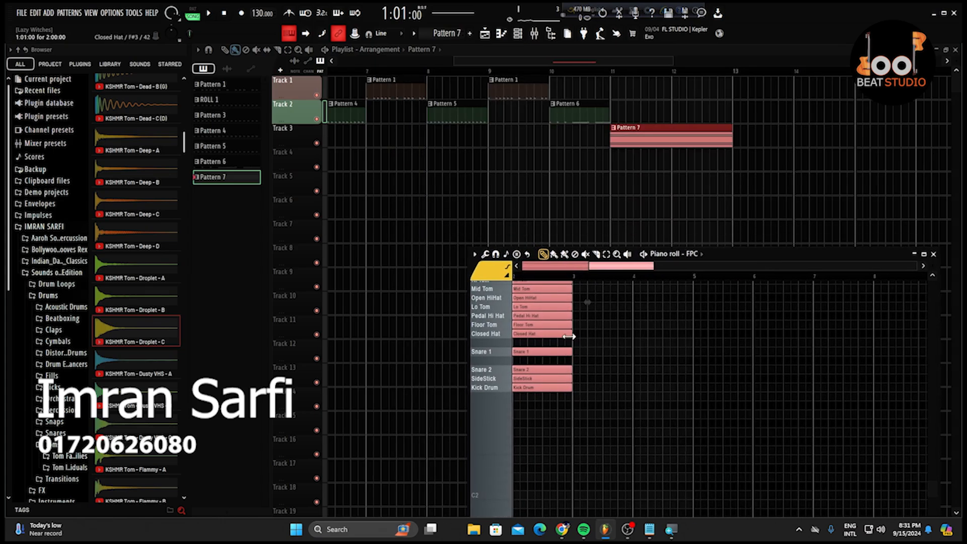
pyautogui.moveTo(569, 328); pyautogui.dragTo(557, 348)
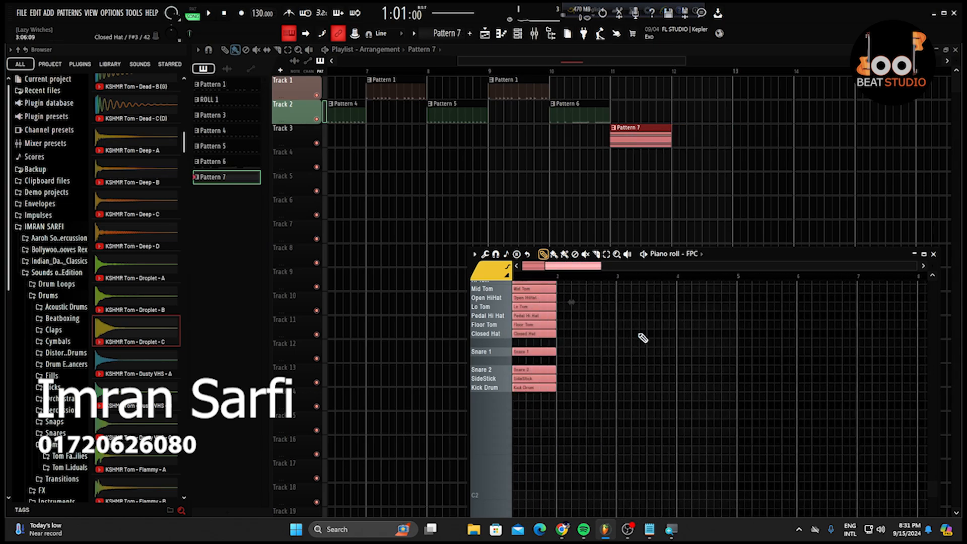
pyautogui.click(933, 255)
# Add a copy of Pattern 1 at bar 11 on Track 1 and move the Pattern 7 clip to bar 12 on Track 2.
pyautogui.scroll(2, 630, 199)
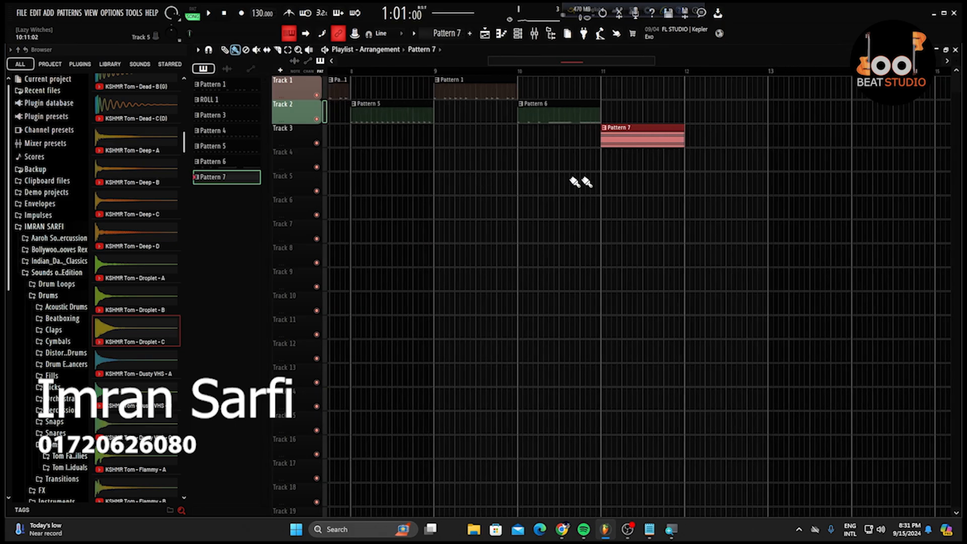
pyautogui.scroll(2, 579, 183)
pyautogui.moveTo(638, 140); pyautogui.dragTo(756, 138)
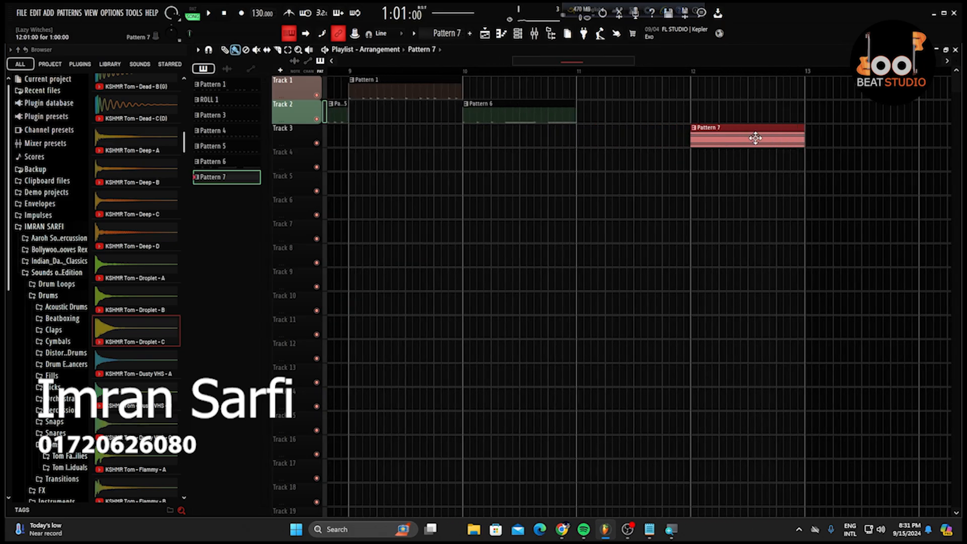
pyautogui.moveTo(414, 81); pyautogui.dragTo(633, 87)
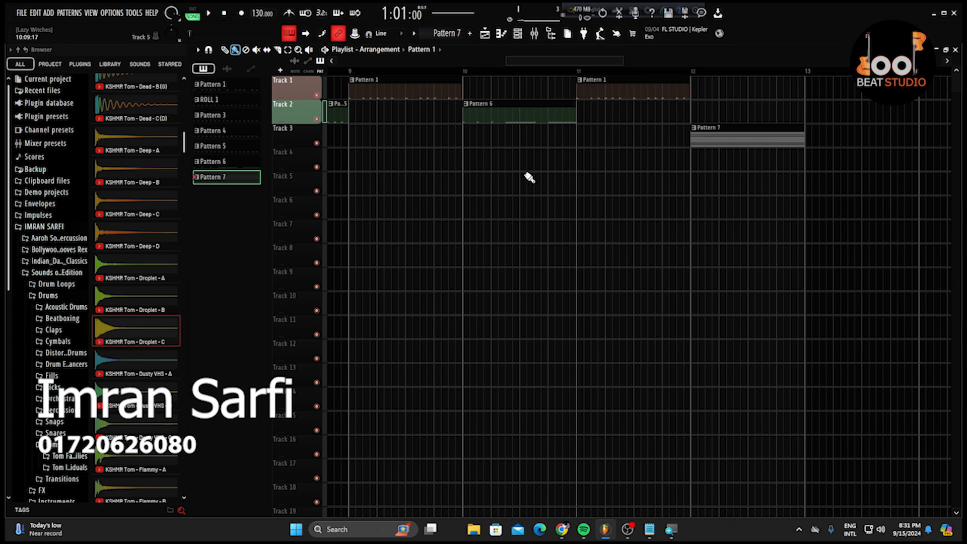
pyautogui.hscroll(4, 525, 177)
pyautogui.moveTo(558, 139); pyautogui.dragTo(554, 107)
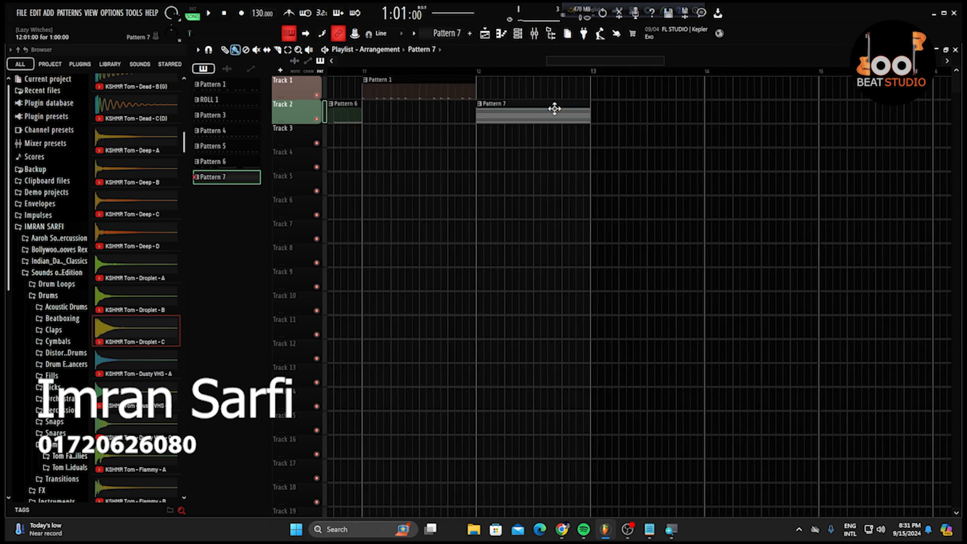
# Play the song from 11:13 into Pattern 7 to hear the transition.
pyautogui.scroll(-3, 684, 151)
pyautogui.click(580, 70)
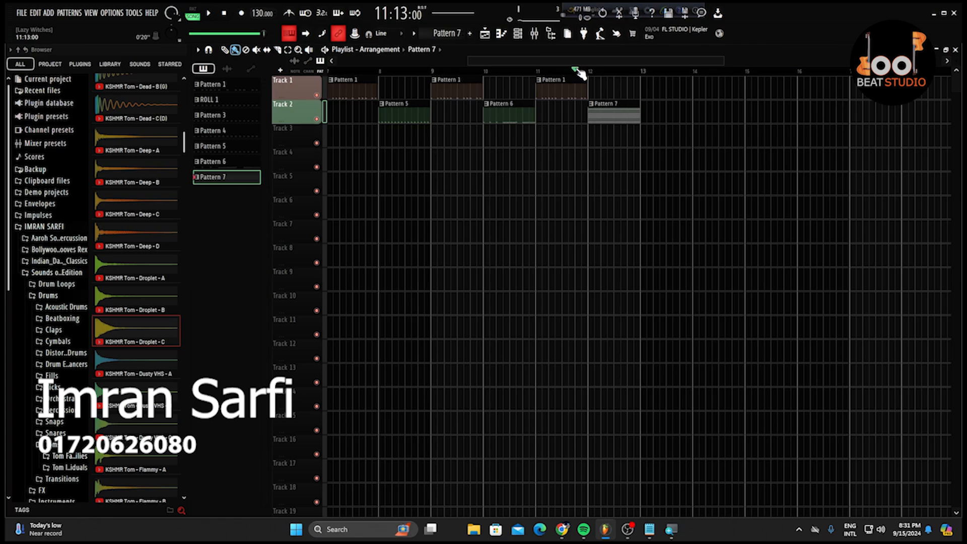
pyautogui.press('space')
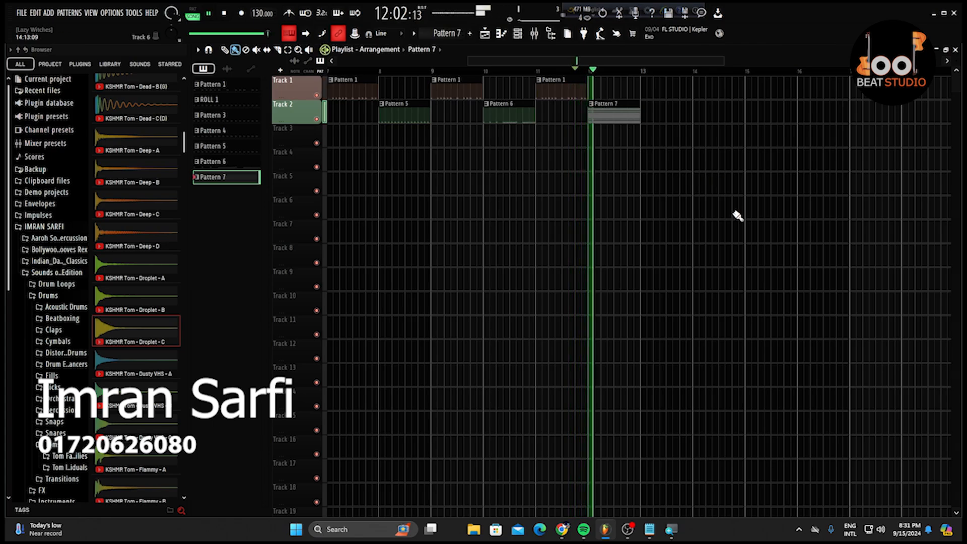
pyautogui.press('space')
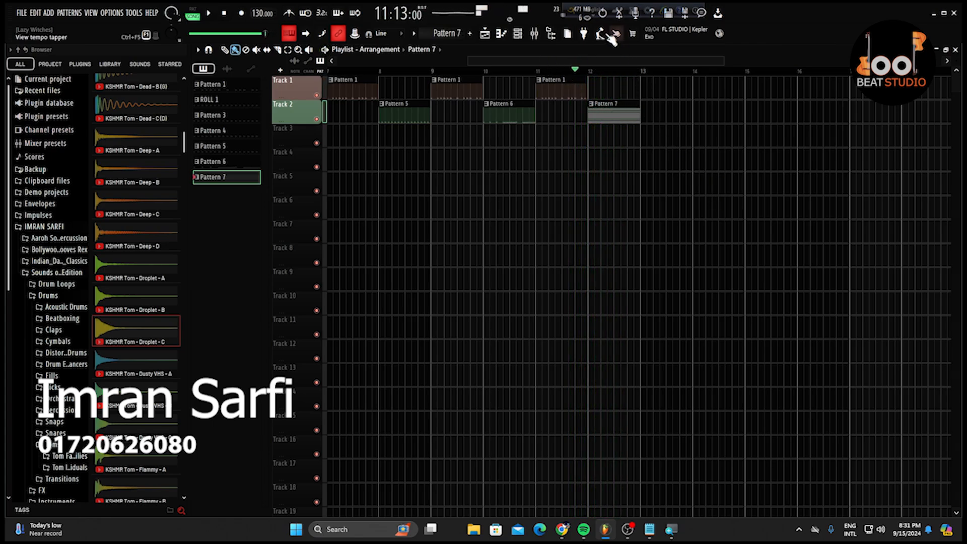
# Audition the FPC part with the FPC channel's arpeggiator settings in view.
pyautogui.click(524, 38)
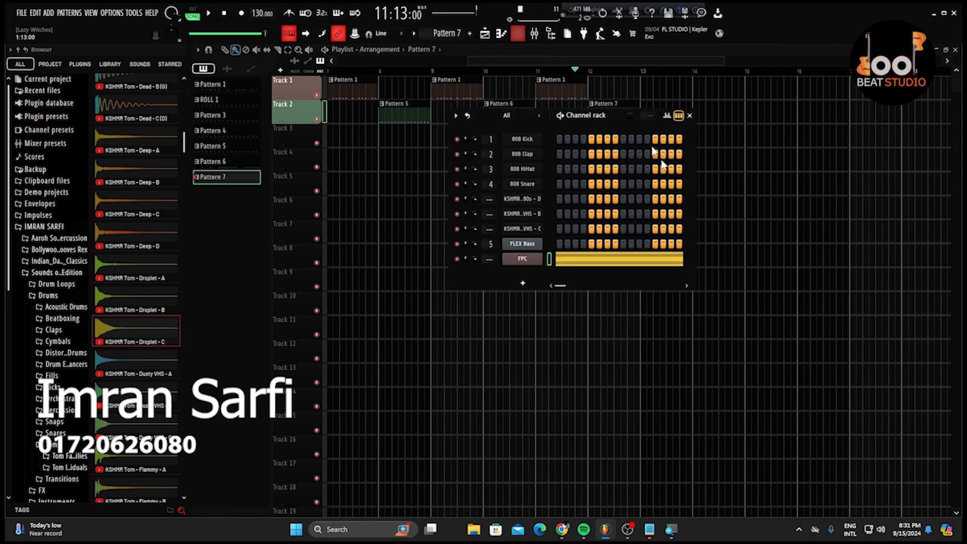
pyautogui.click(533, 262)
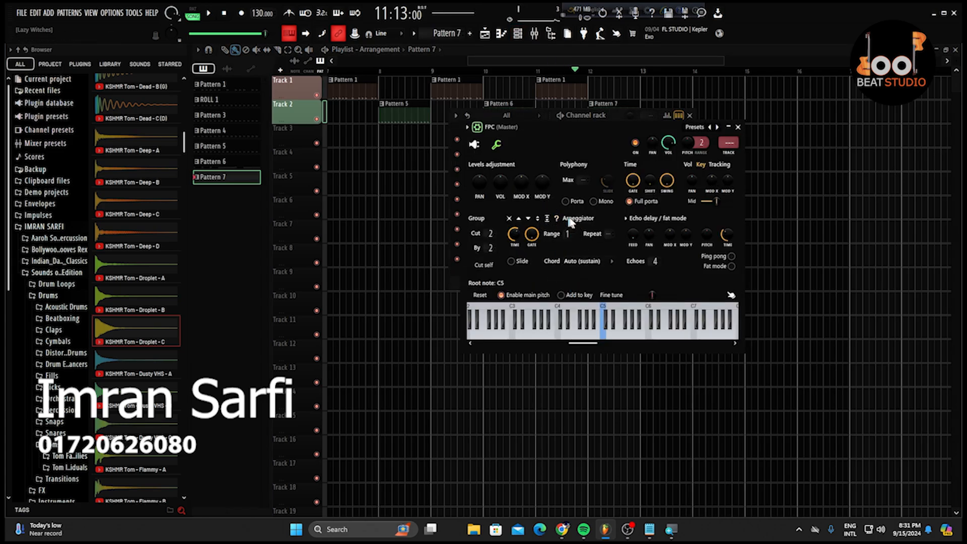
pyautogui.press('space')
pyautogui.press('space')
pyautogui.click(738, 128)
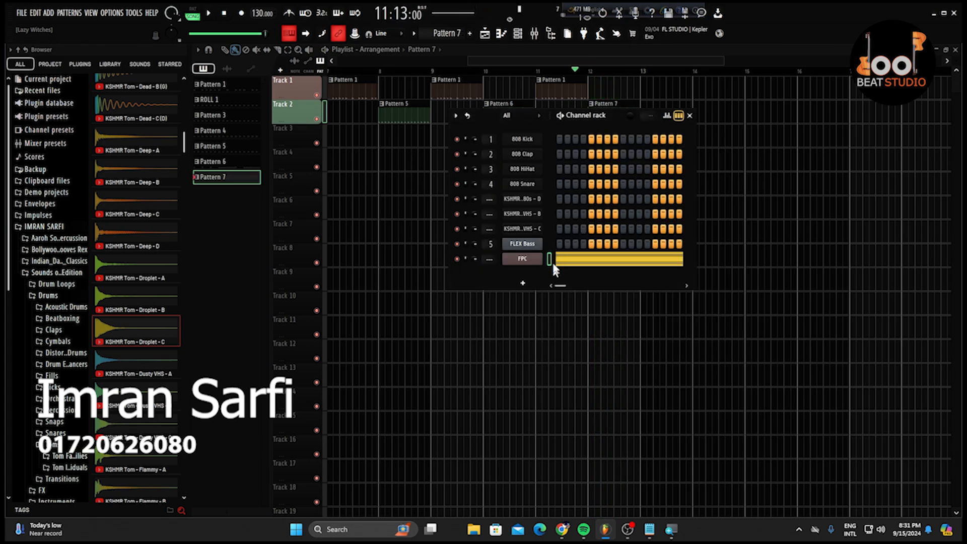
# Play the song while viewing Pattern 7's FPC notes in the piano roll.
pyautogui.click(571, 260)
pyautogui.press('space')
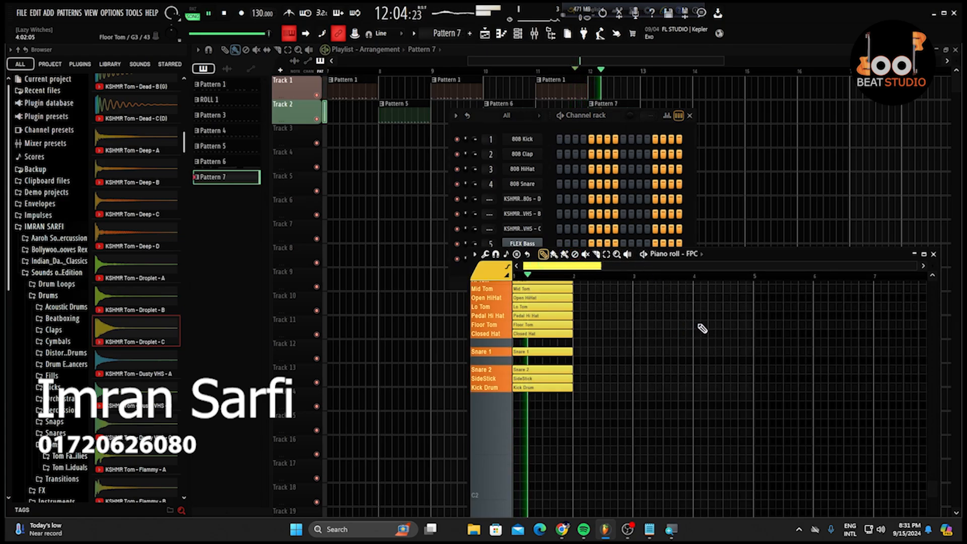
pyautogui.scroll(3, 703, 329)
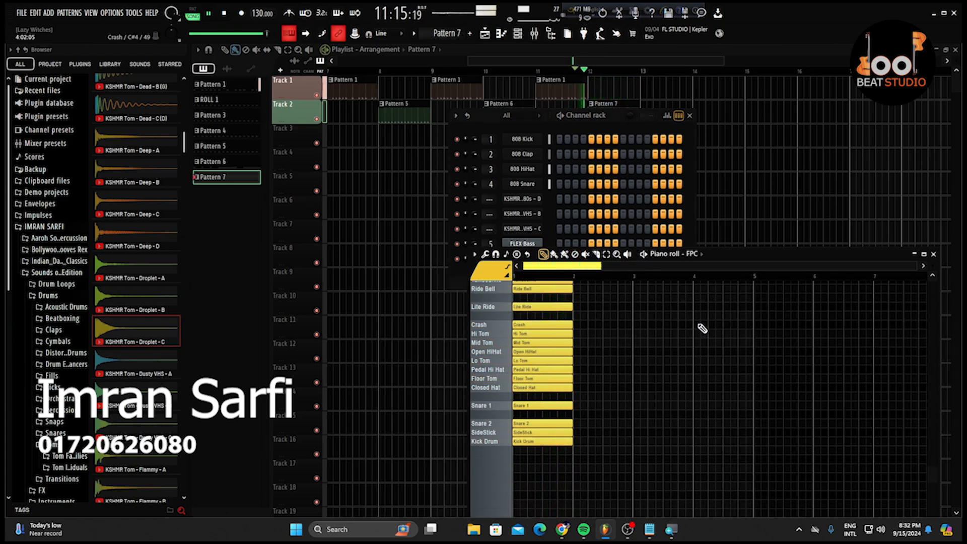
pyautogui.press('space')
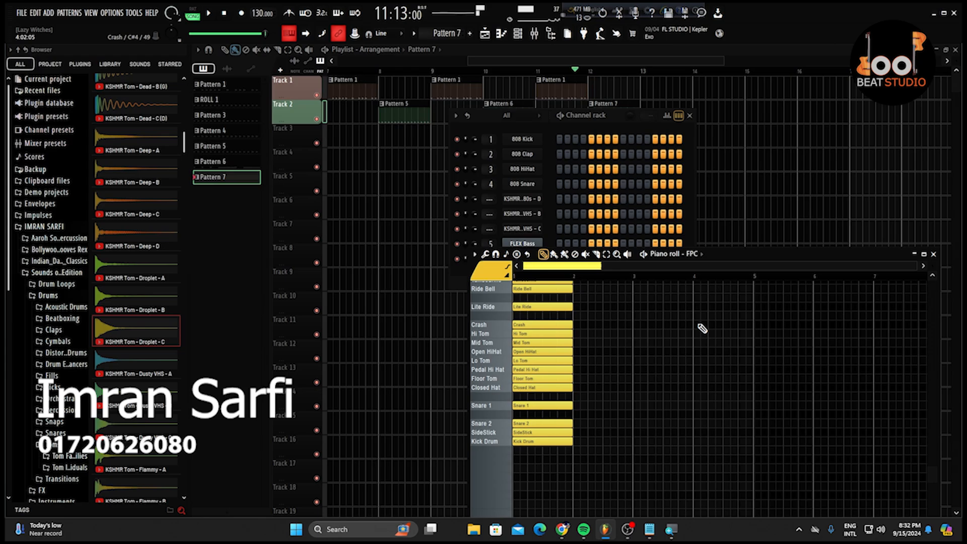
pyautogui.click(933, 254)
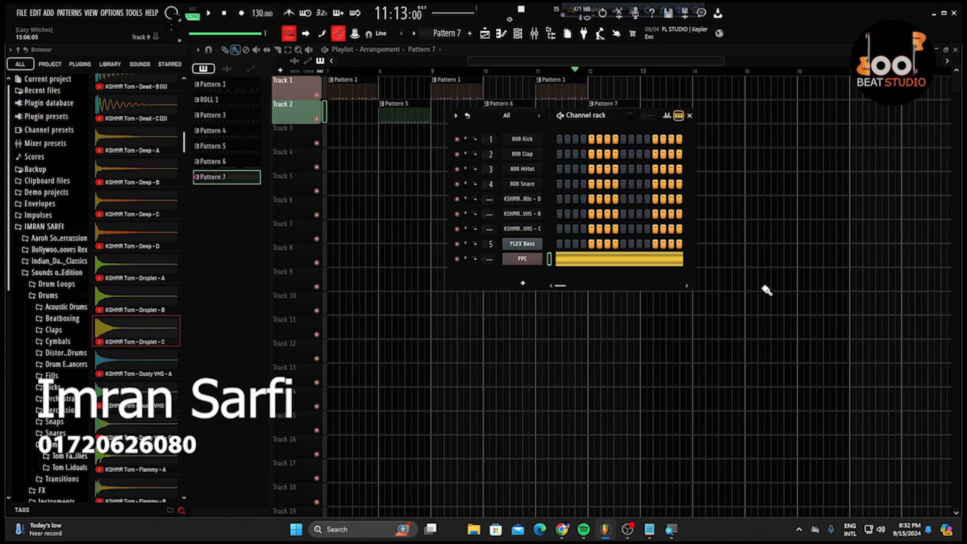
# Examine the FPC channel's arpeggiator settings again, and close them along with the channel rack.
pyautogui.click(524, 259)
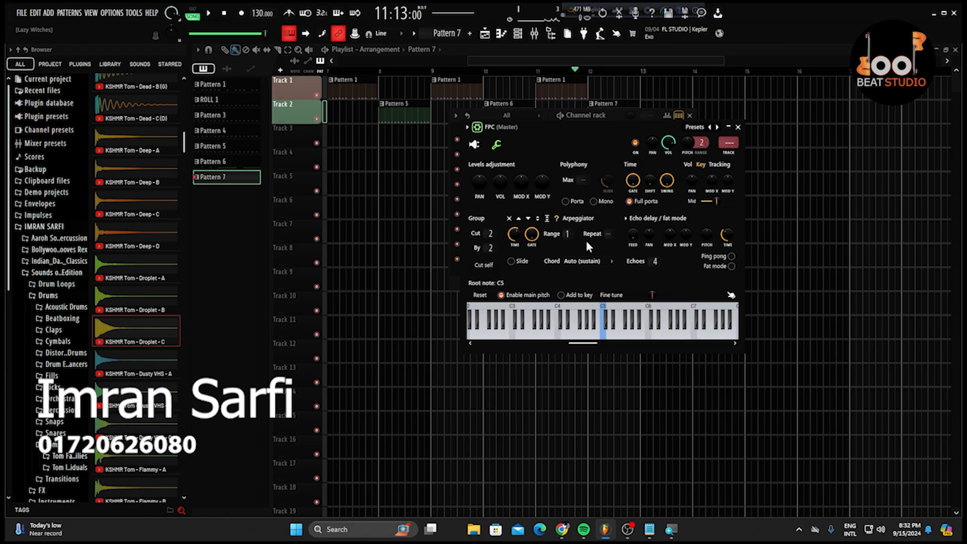
pyautogui.click(739, 127)
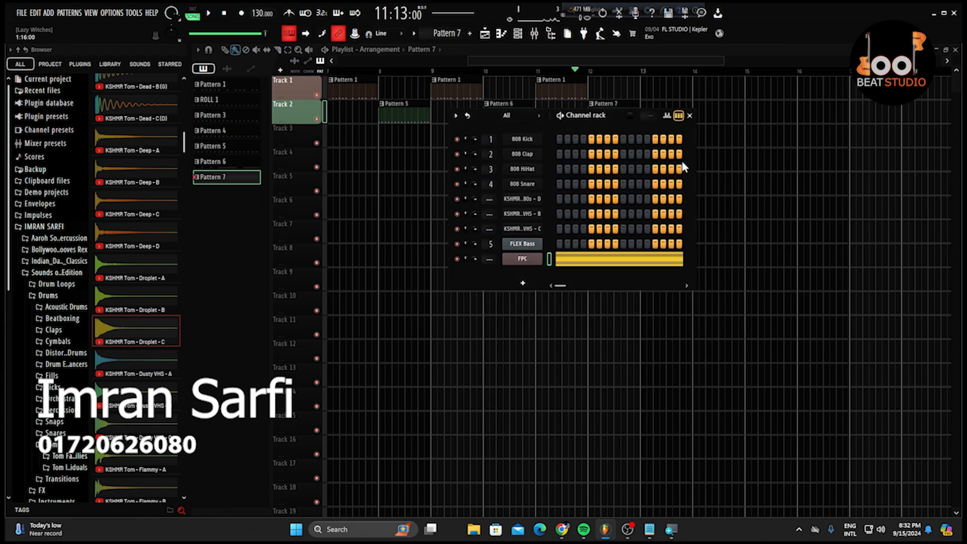
pyautogui.click(689, 115)
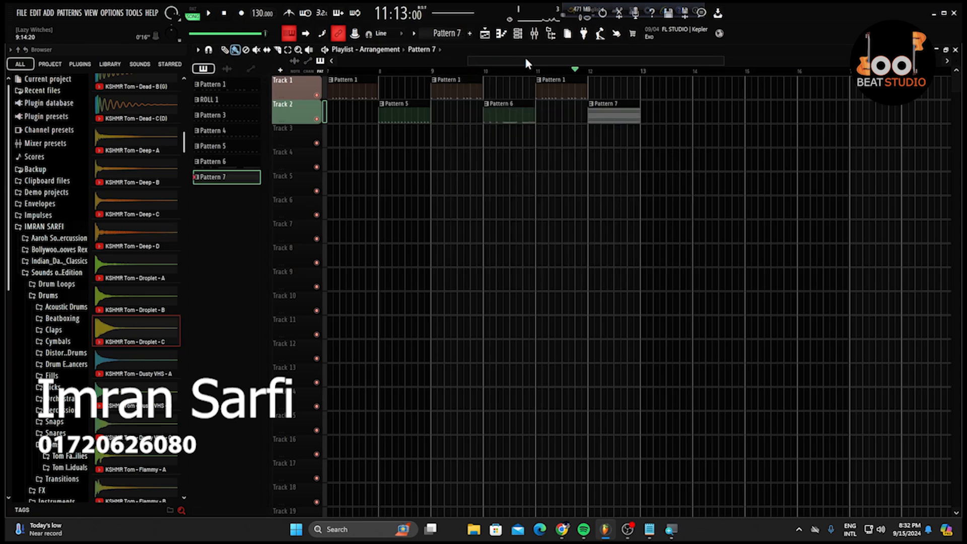
# Play the arrangement from the start of bar 11 through Pattern 7.
pyautogui.click(536, 70)
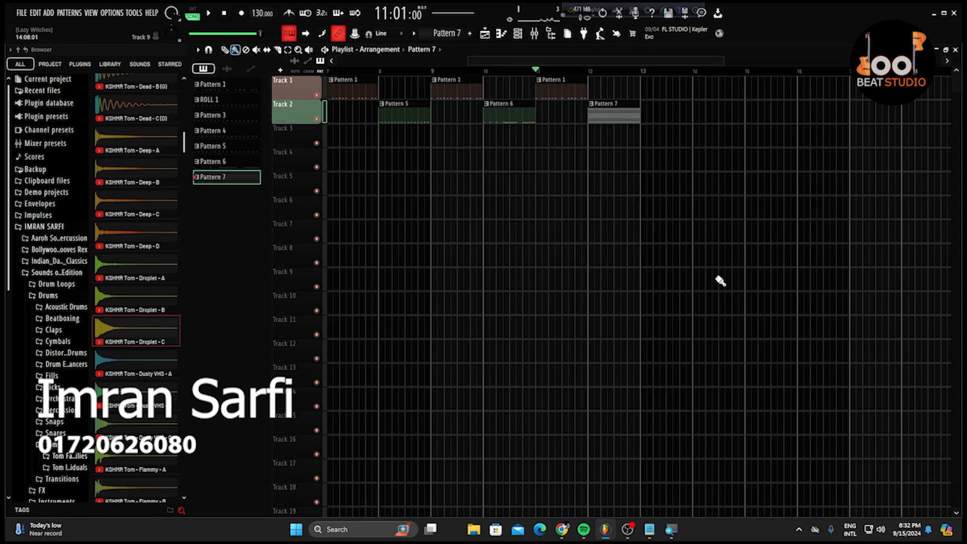
pyautogui.press('space')
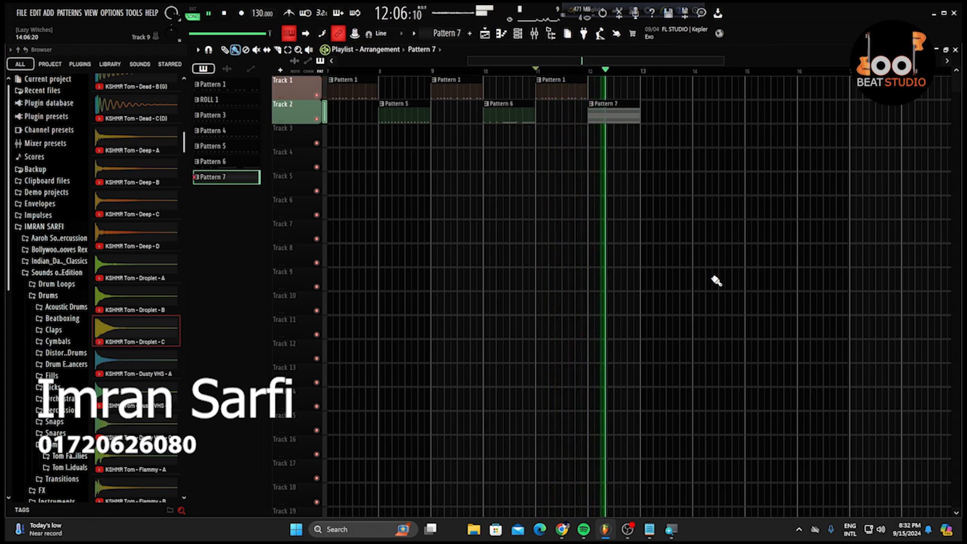
pyautogui.press('space')
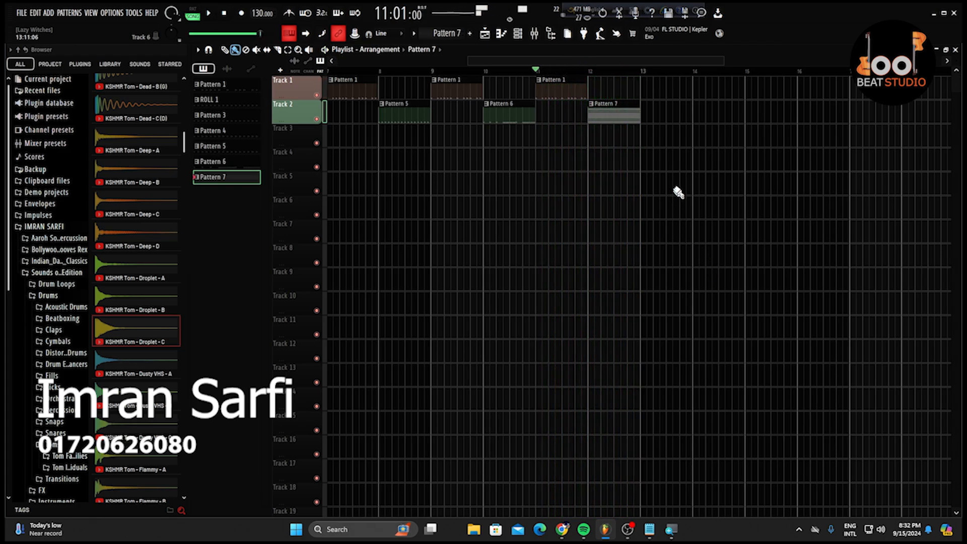
# Create an automation clip for the FPC channel's arpeggiator time.
pyautogui.scroll(7, 646, 165)
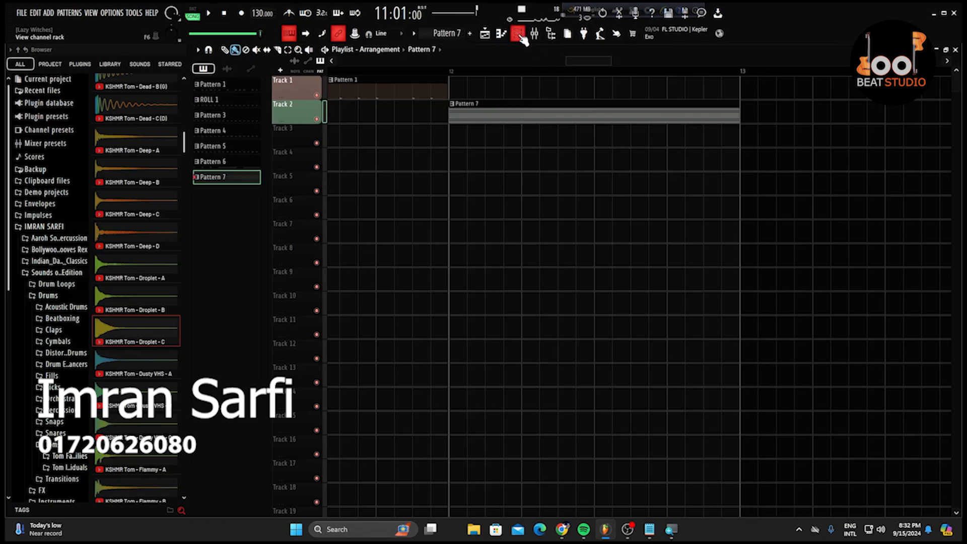
pyautogui.click(519, 35)
pyautogui.click(524, 267)
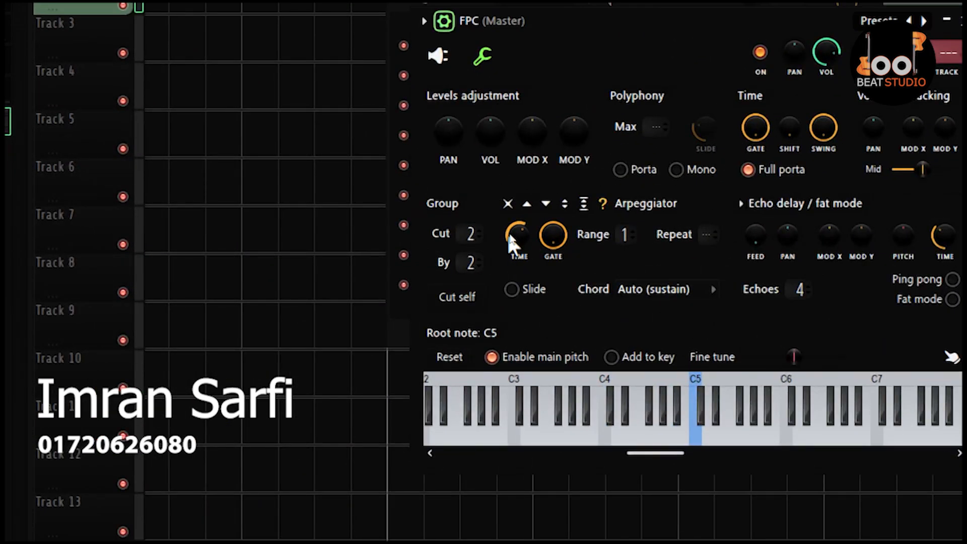
pyautogui.rightClick(519, 230)
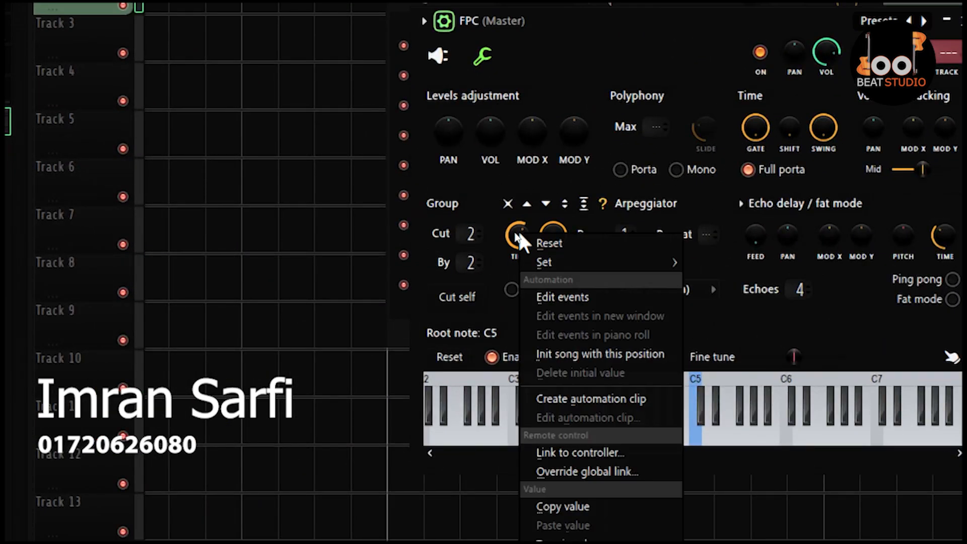
pyautogui.moveTo(570, 261)
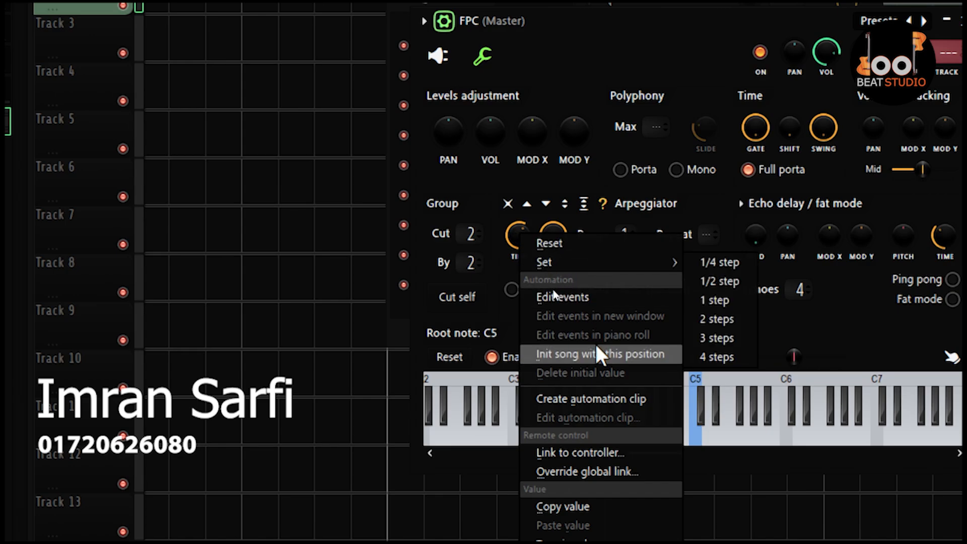
pyautogui.click(611, 399)
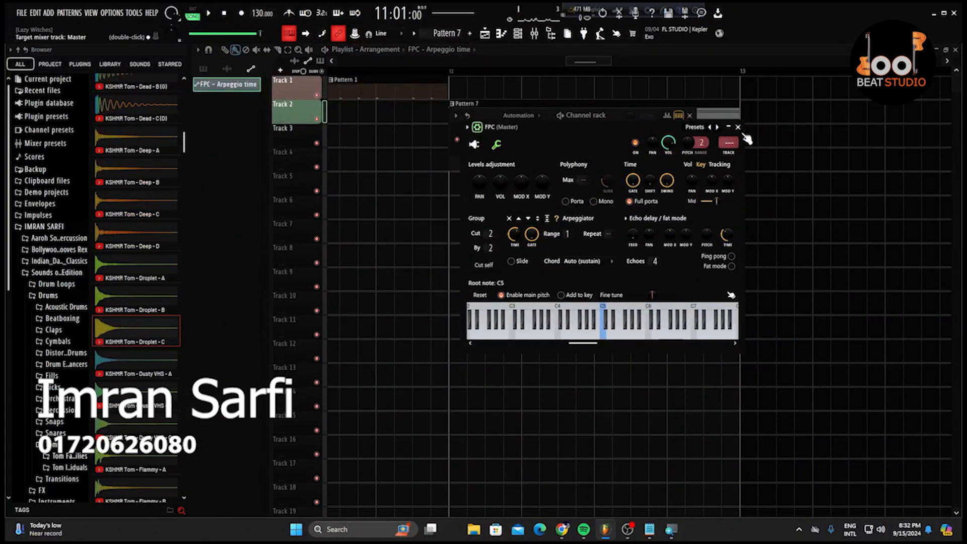
# Close the FPC and channel rack windows, and add a Hold-mode point half a beat into the FPC arpeggio time automation clip.
pyautogui.click(738, 127)
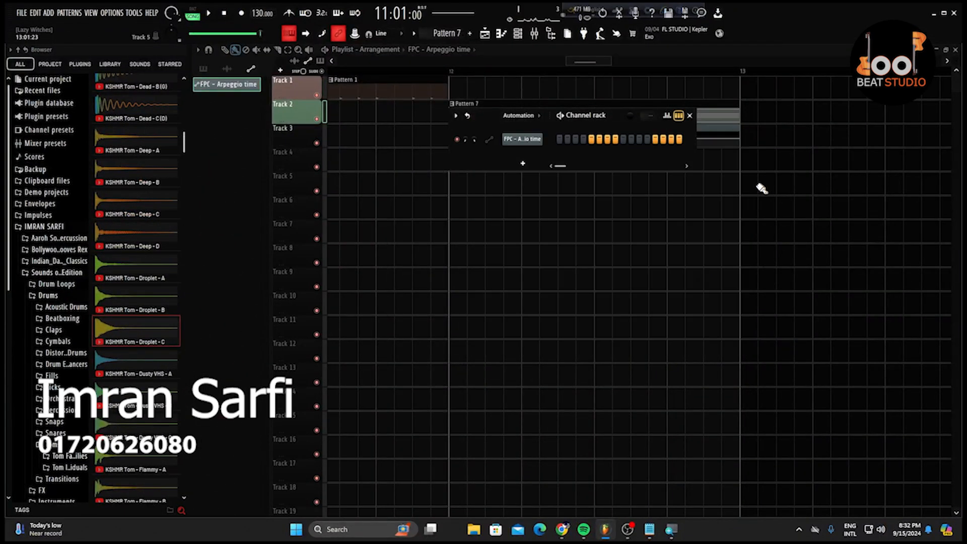
pyautogui.click(690, 116)
pyautogui.hscroll(-2, 475, 231)
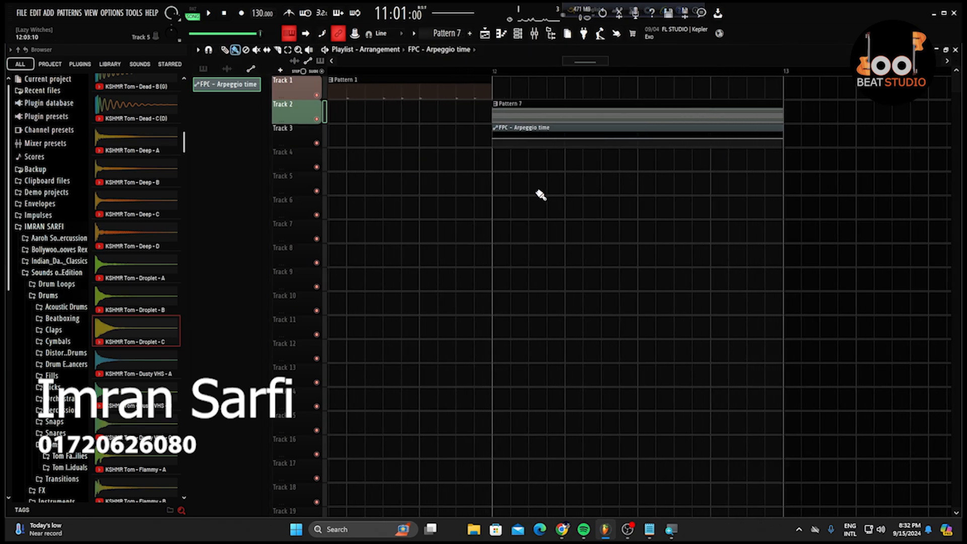
pyautogui.rightClick(527, 140)
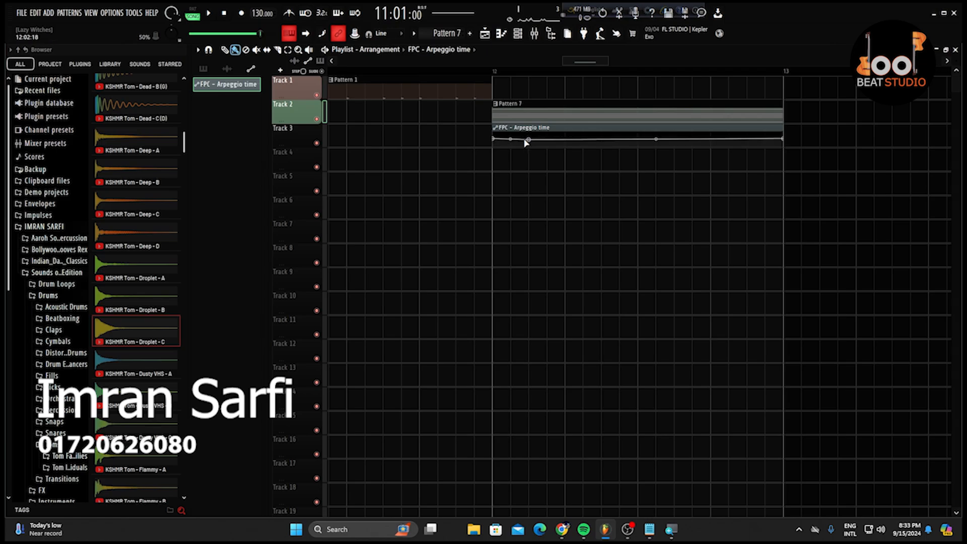
pyautogui.rightClick(528, 141)
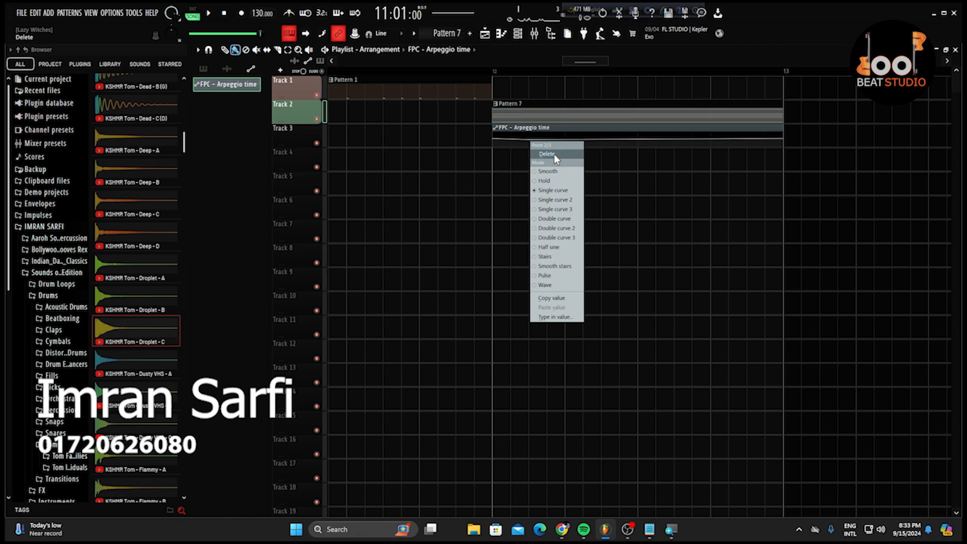
pyautogui.click(559, 182)
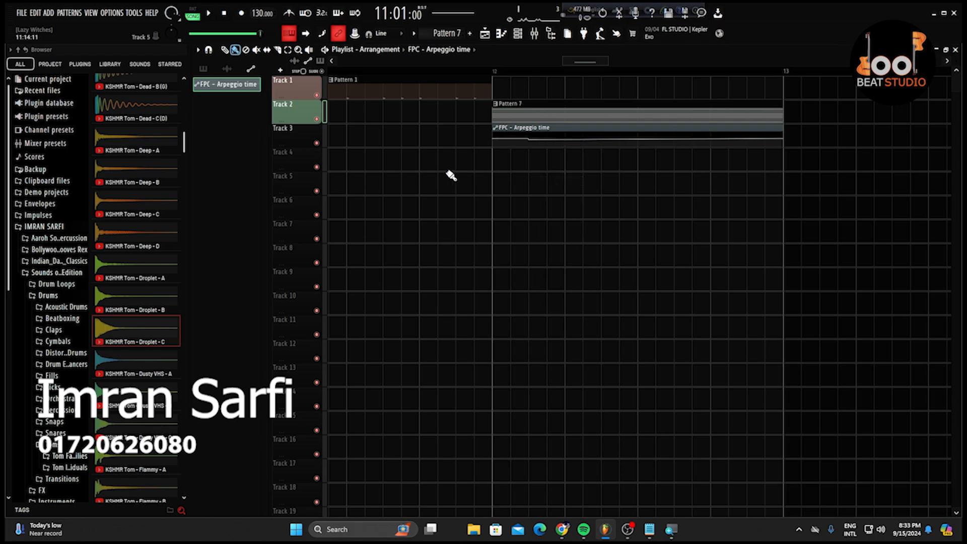
# Move the Hold point in the arpeggio time clip to beat 2 of bar 12 and lower its level slightly.
pyautogui.scroll(3, 302, 136)
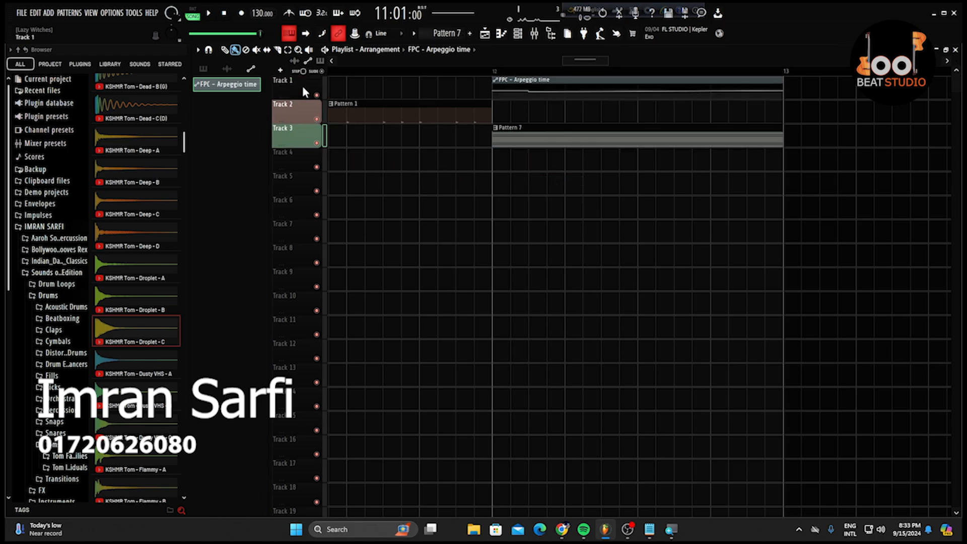
pyautogui.scroll(6, 303, 135)
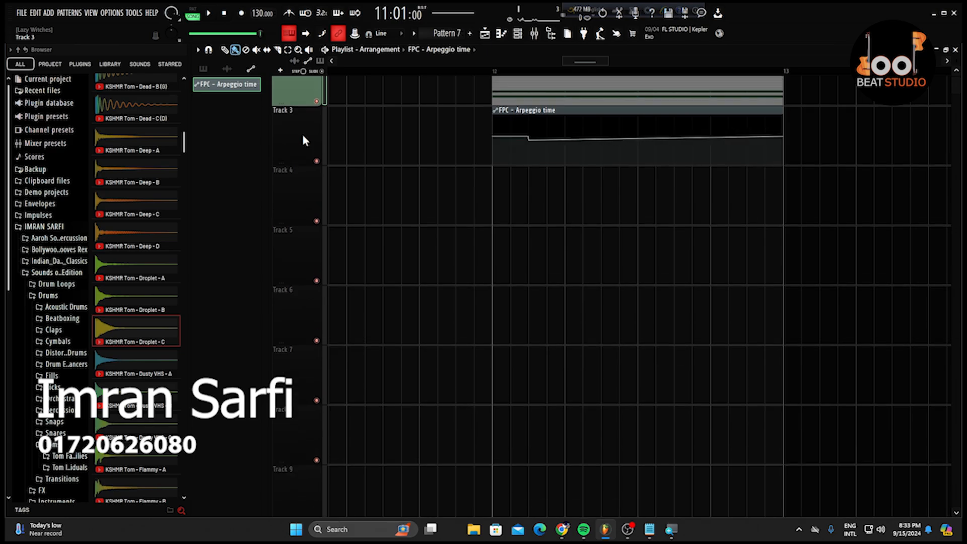
pyautogui.scroll(1, 796, 177)
pyautogui.scroll(2, 801, 182)
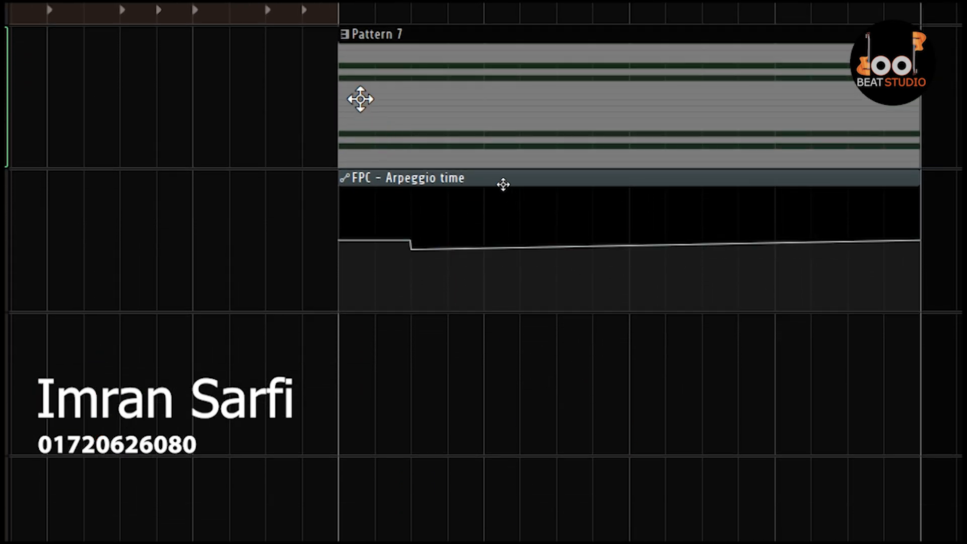
pyautogui.moveTo(430, 263)
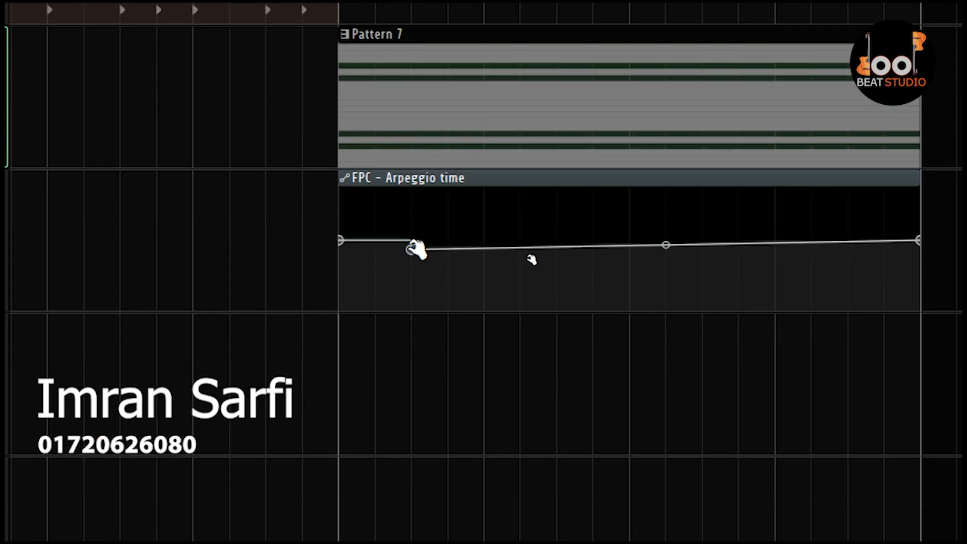
pyautogui.moveTo(416, 250); pyautogui.dragTo(499, 263)
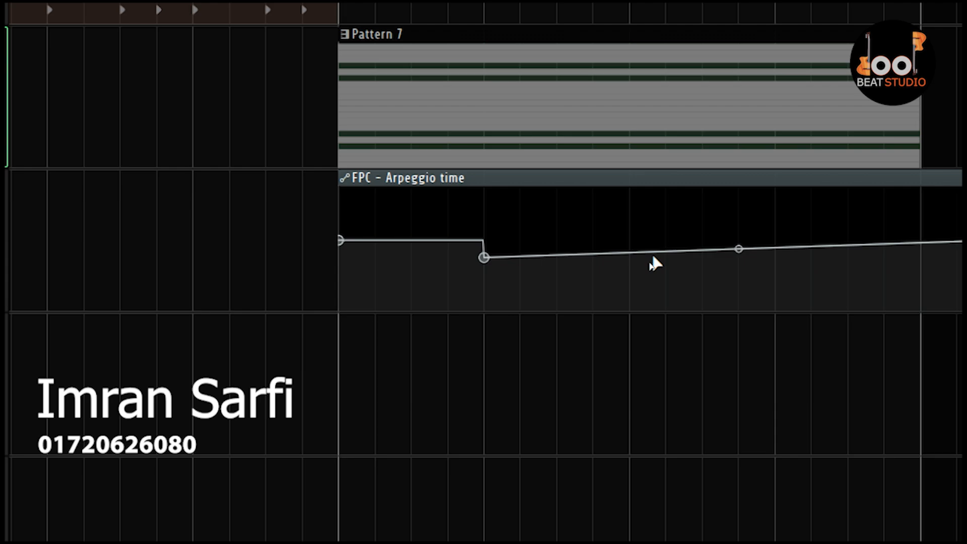
# Add arpeggio time points at beats 3 and 4 of bar 12, raising beat 3 to the starting level and lowering beat 4.
pyautogui.rightClick(630, 252)
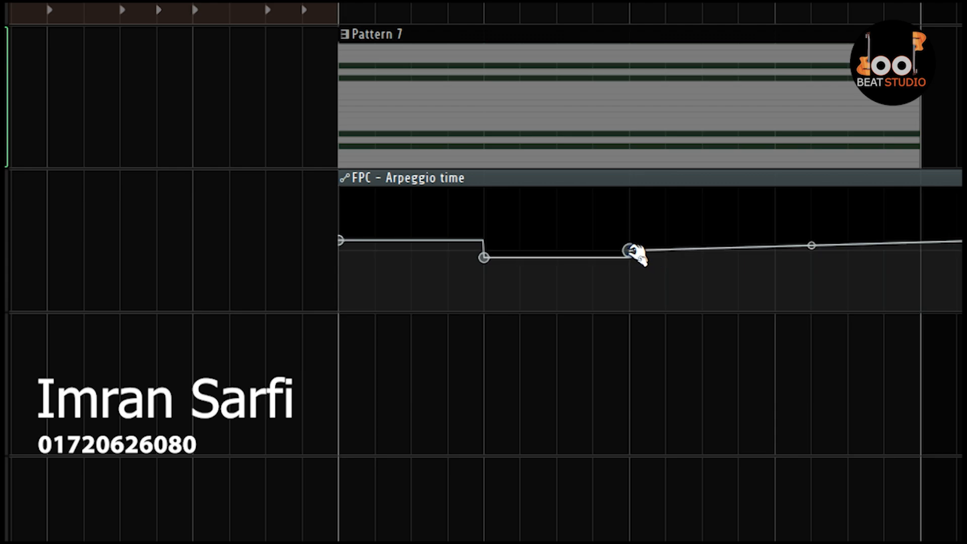
pyautogui.moveTo(630, 251); pyautogui.dragTo(631, 241)
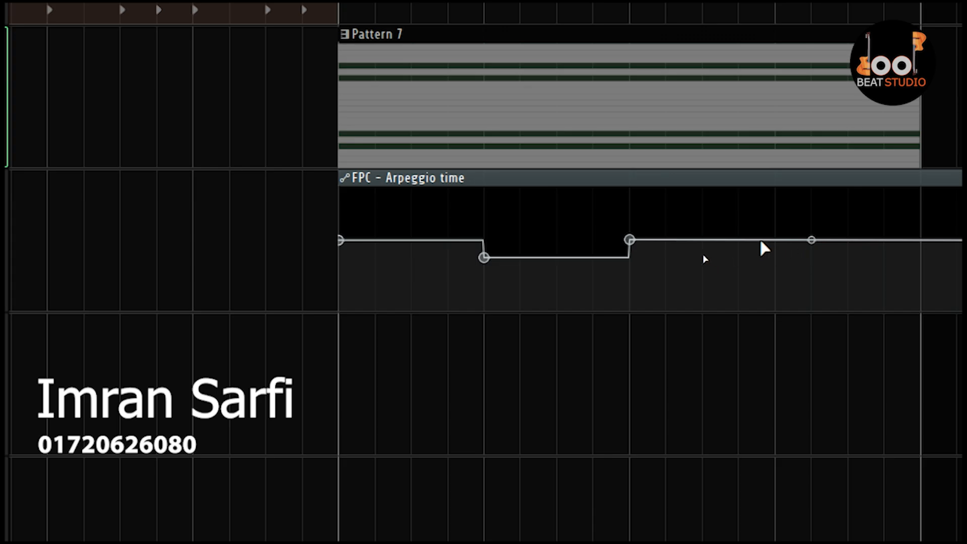
pyautogui.click(775, 241)
pyautogui.moveTo(774, 241); pyautogui.dragTo(775, 266)
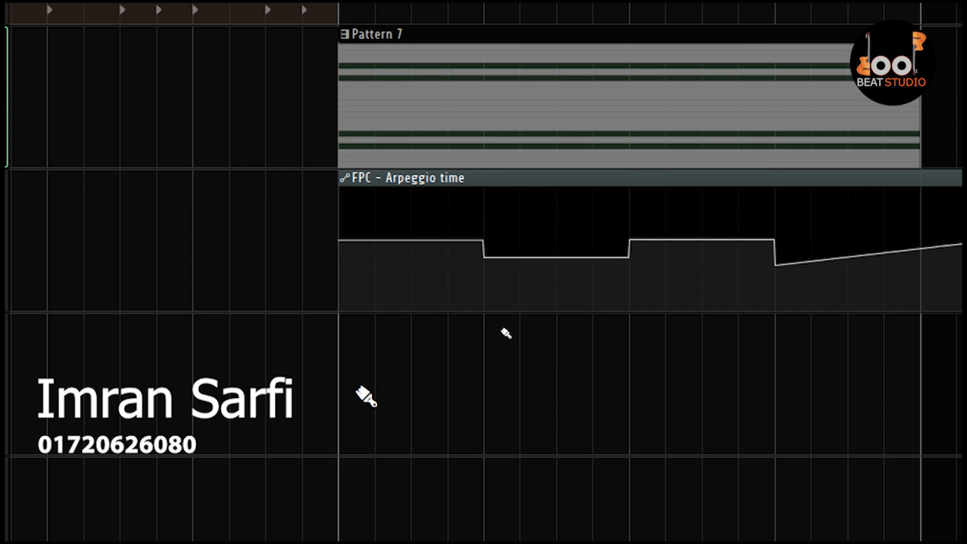
# Trim the arpeggio time automation clip so it ends together with Pattern 7 at bar 13.
pyautogui.scroll(-3, 378, 391)
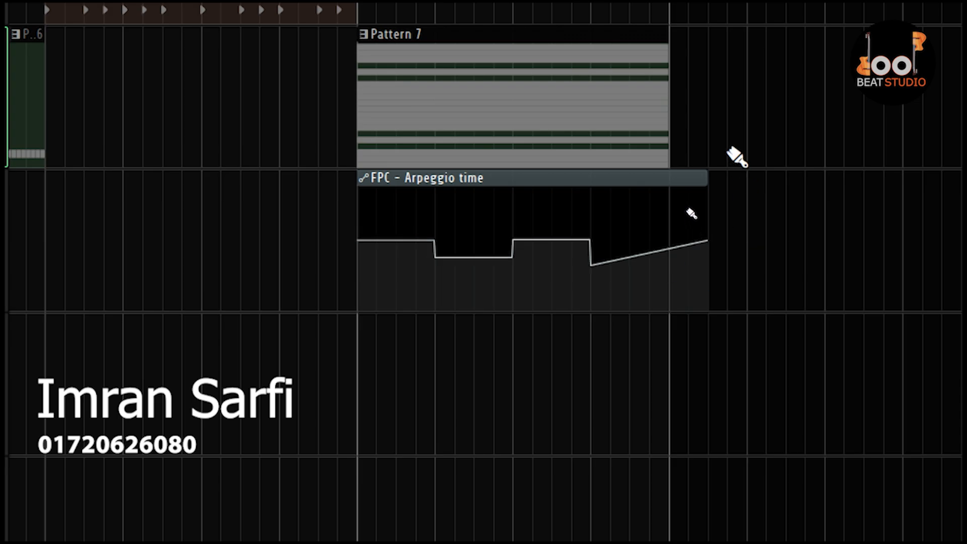
pyautogui.moveTo(707, 176); pyautogui.dragTo(669, 176)
pyautogui.hscroll(2, 909, 293)
pyautogui.scroll(-2, 754, 243)
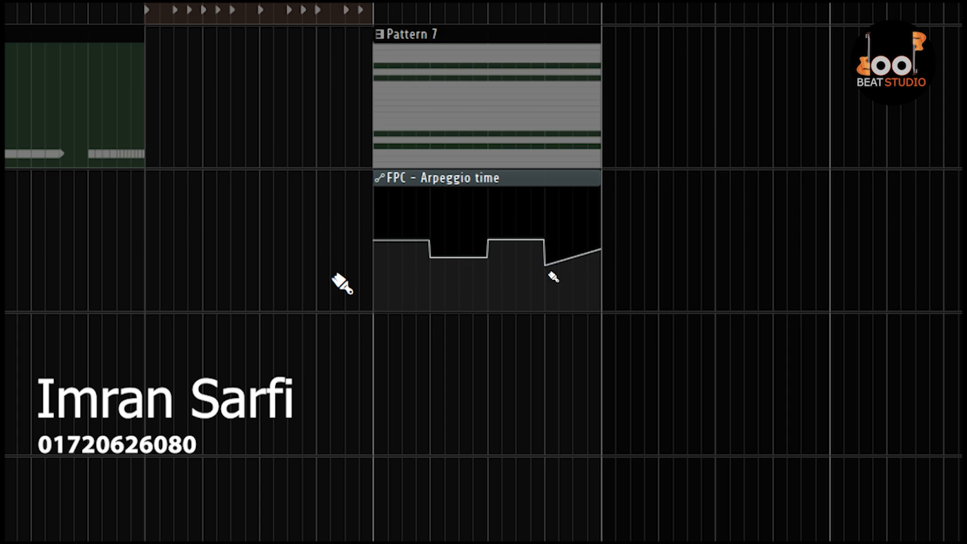
# Play the arrangement from bar 11 through Pattern 7 to hear the stepped arpeggio time automation, and stop playback.
pyautogui.scroll(3, 244, 25)
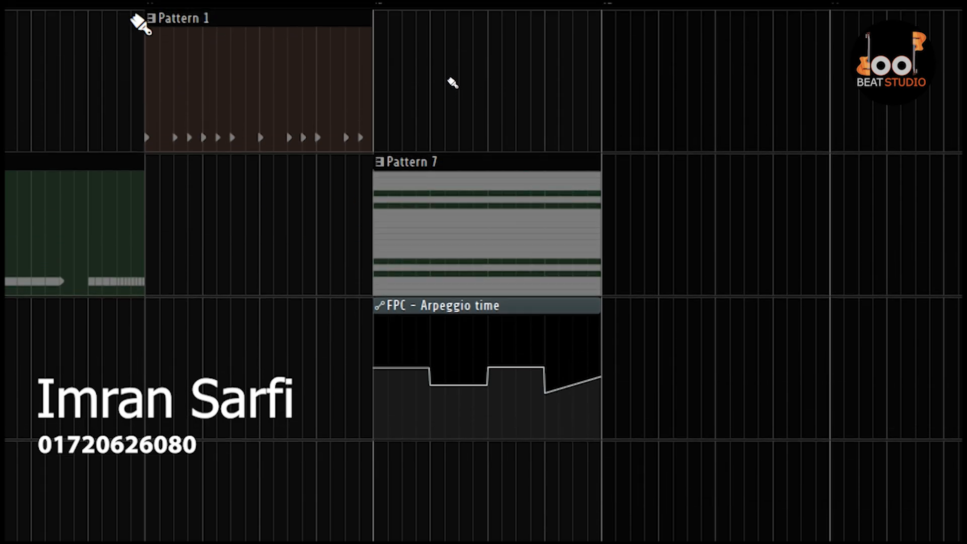
pyautogui.press('space')
pyautogui.scroll(-4, 840, 465)
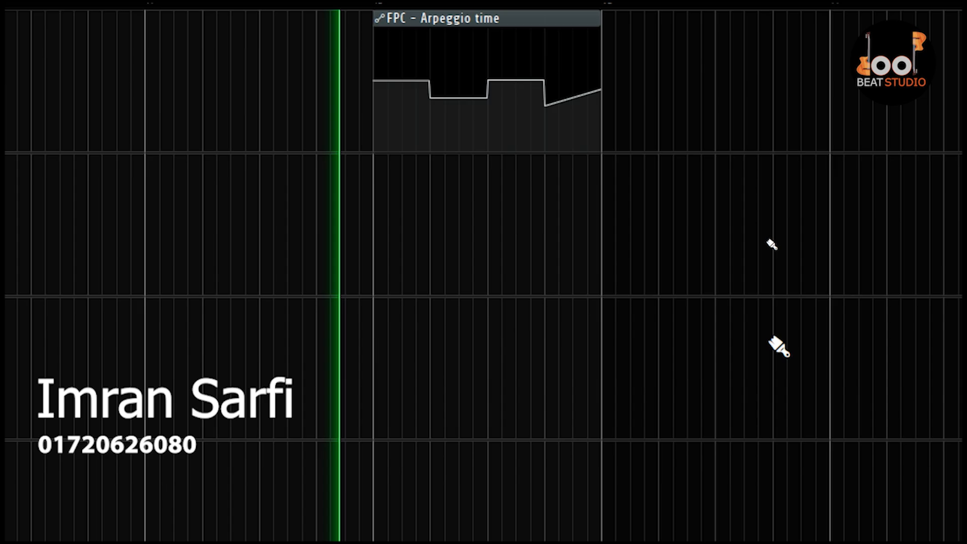
pyautogui.scroll(4, 780, 347)
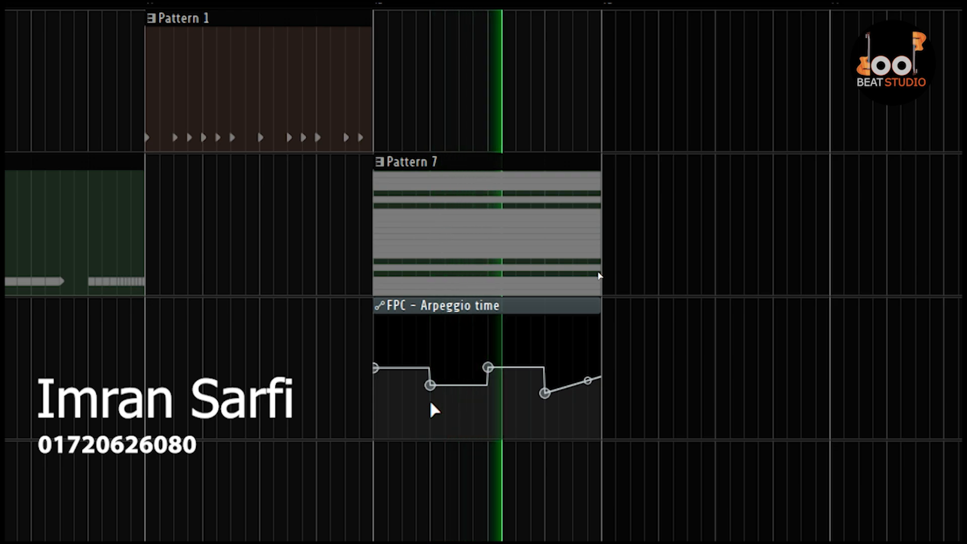
pyautogui.press('space')
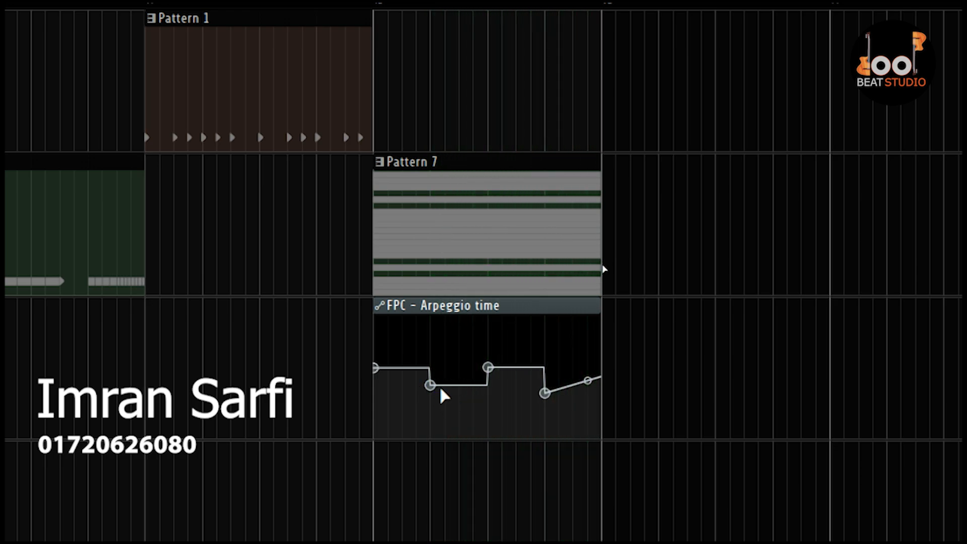
# Raise the arpeggio time points at beats 2 and 4 above the starting level, with beat 4 highest, playing back each change.
pyautogui.moveTo(436, 384); pyautogui.dragTo(439, 345)
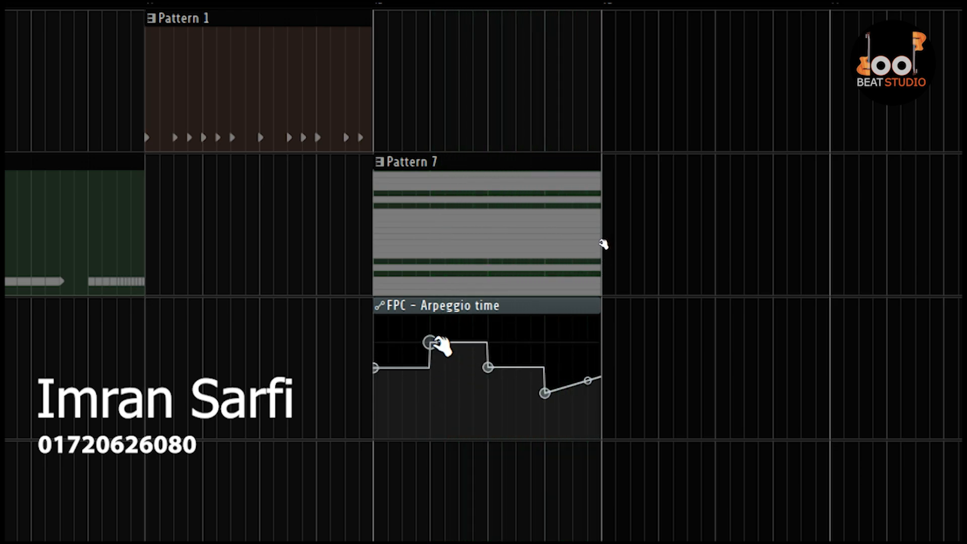
pyautogui.press('space')
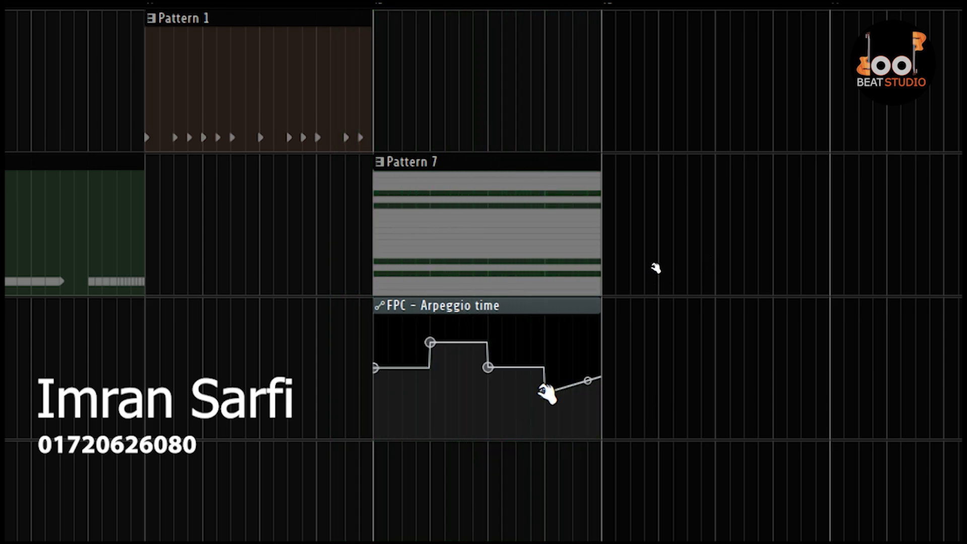
pyautogui.moveTo(544, 389); pyautogui.dragTo(545, 327)
pyautogui.press('space')
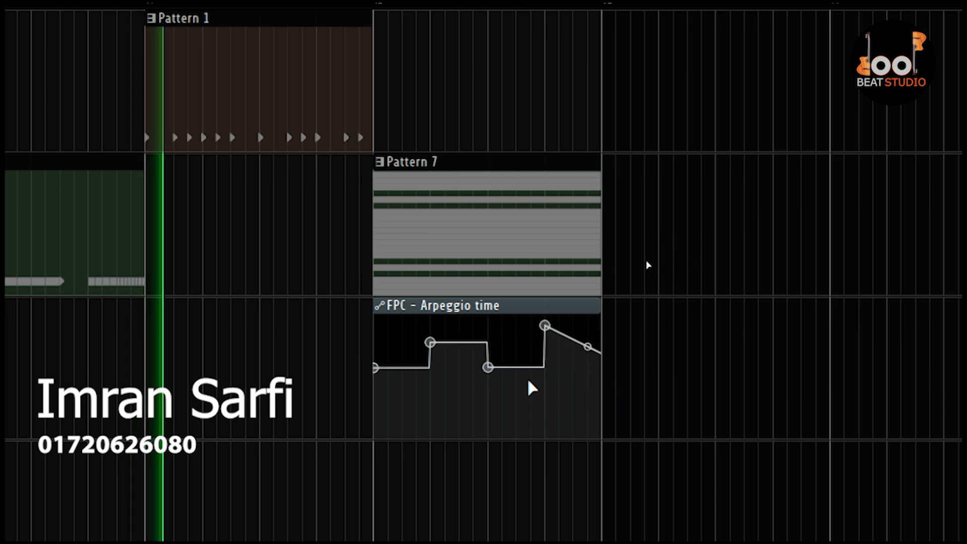